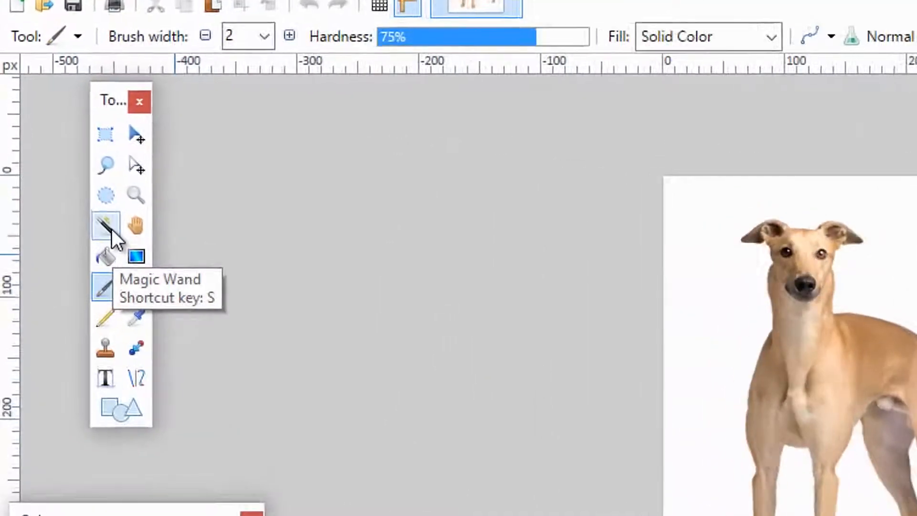
Try erasing the white background around the dog with the Magic Wand at 50% tolerance, and undo the erasure.
{"action": "left_click", "coordinate": [112, 229]}
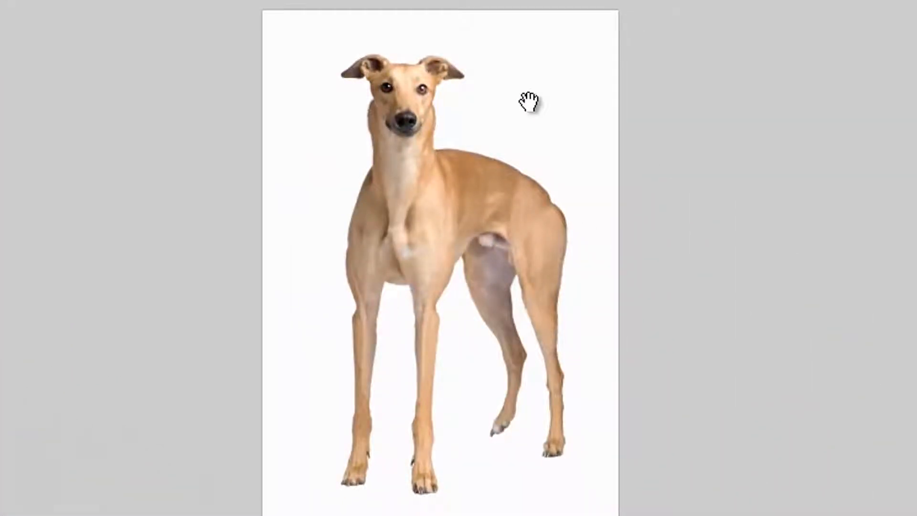
{"action": "left_click", "coordinate": [590, 123]}
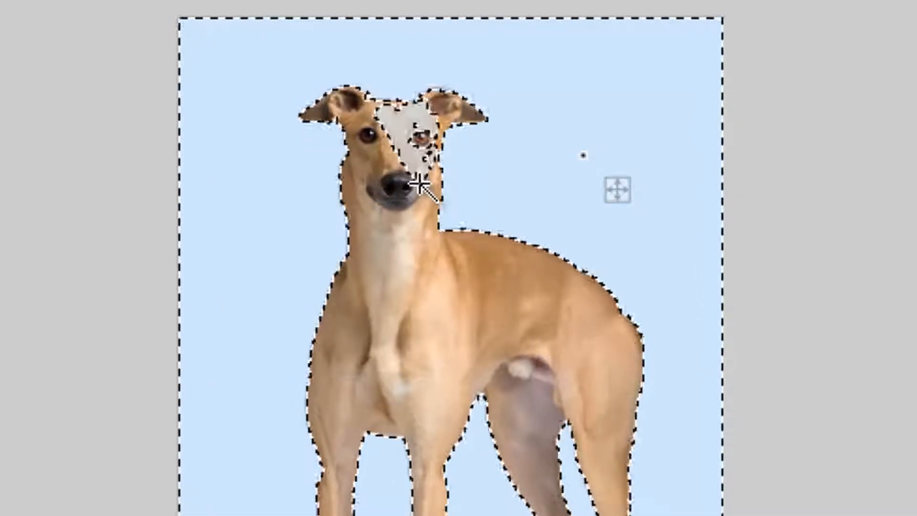
{"action": "key", "text": "Delete"}
{"action": "key", "text": "ctrl+d"}
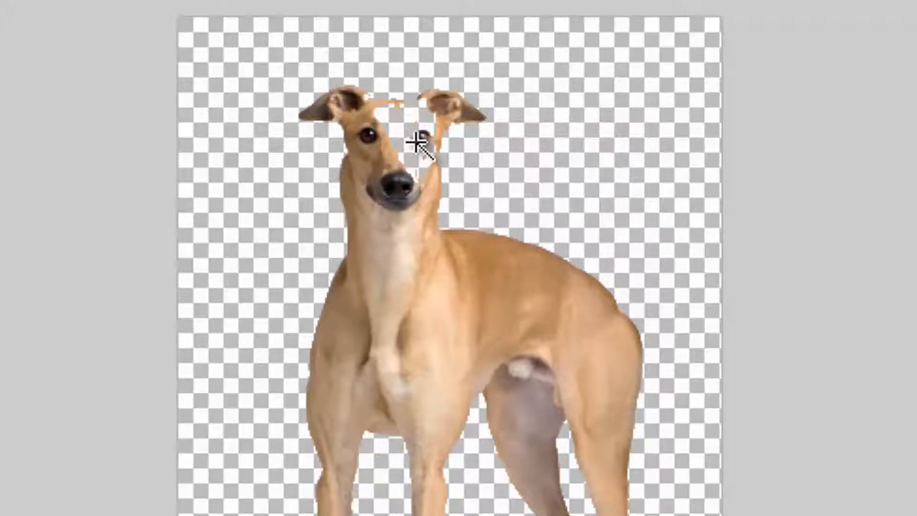
{"action": "key", "text": "ctrl+z"}
{"action": "key", "text": "ctrl+z"}
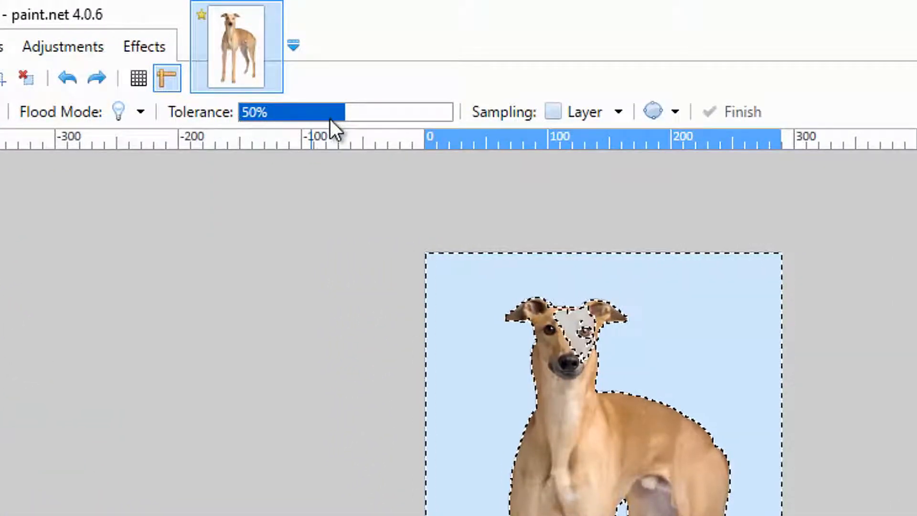
Reselect the white background around the dog with the Magic Wand tolerance at 46% and erase it.
{"action": "left_click_drag", "start_coordinate": [334, 110], "coordinate": [293, 125]}
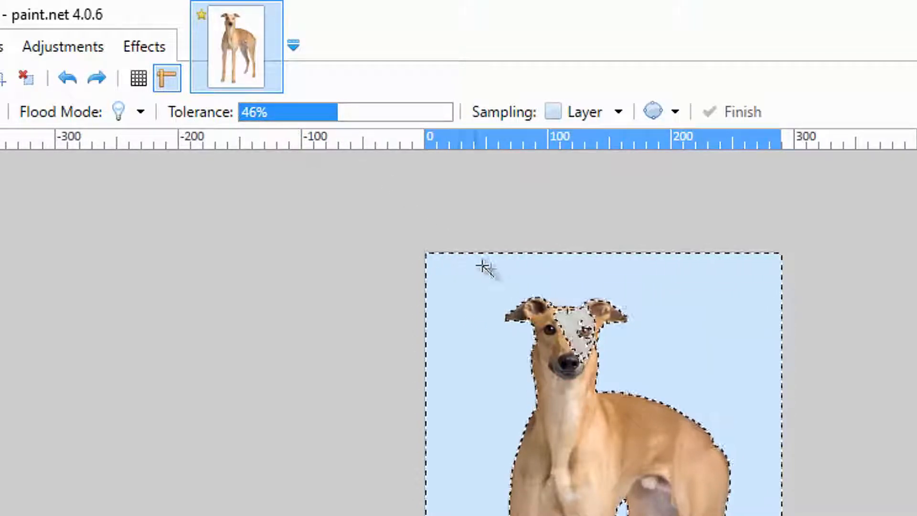
{"action": "left_click", "coordinate": [677, 290]}
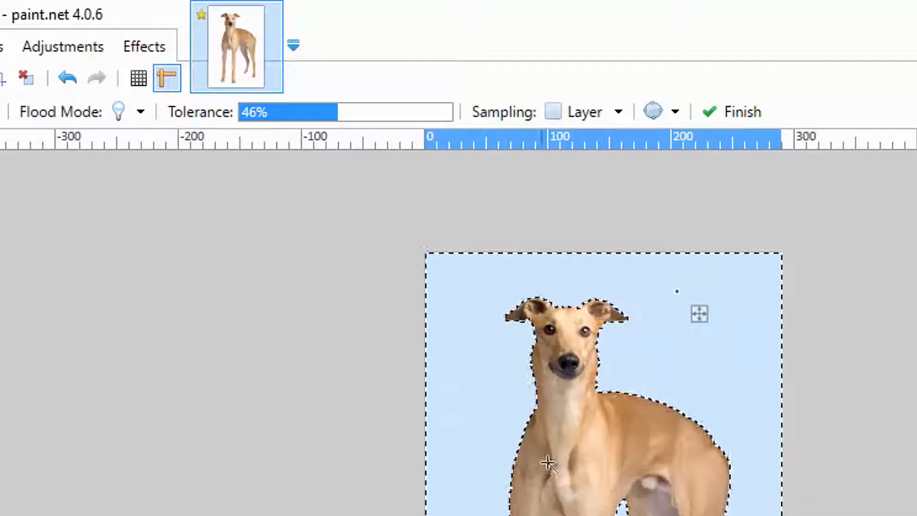
{"action": "left_click_drag", "start_coordinate": [699, 313], "coordinate": [727, 388]}
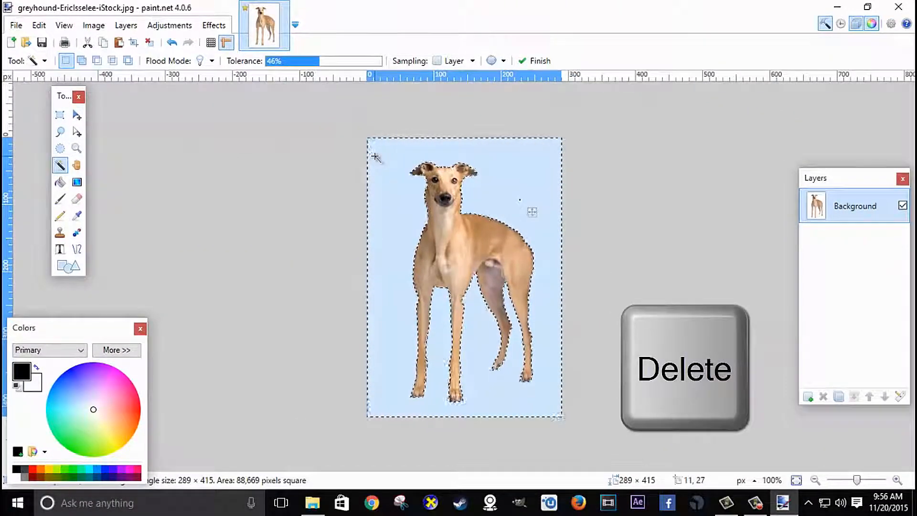
{"action": "key", "text": "Delete"}
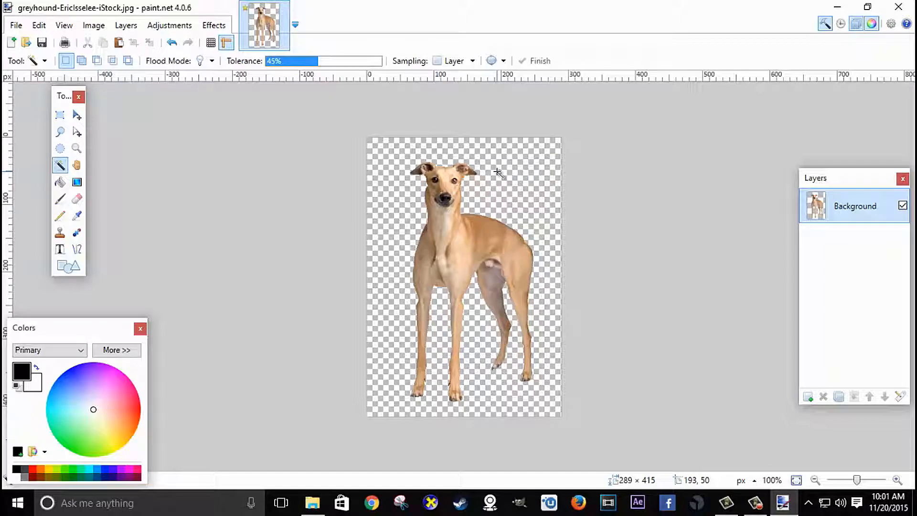
{"action": "left_click", "coordinate": [16, 25]}
{"action": "mouse_move", "coordinate": [39, 24]}
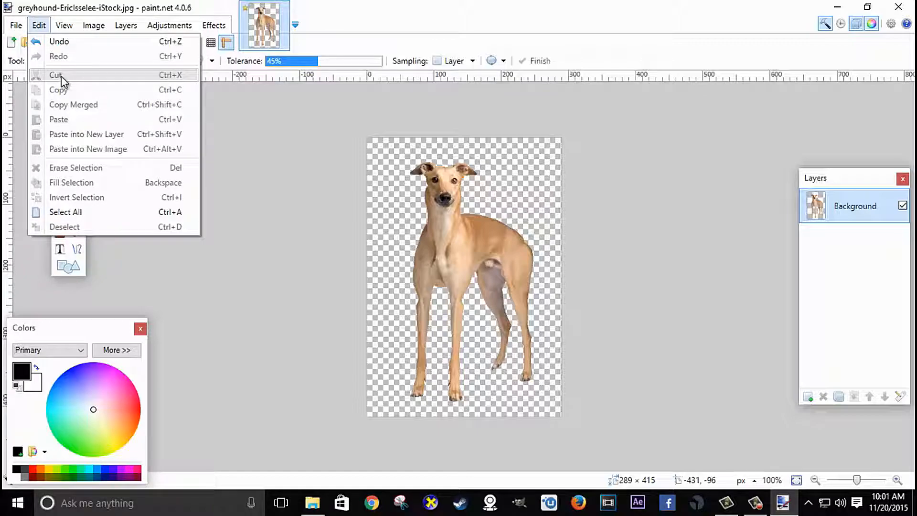
{"action": "left_click", "coordinate": [517, 167]}
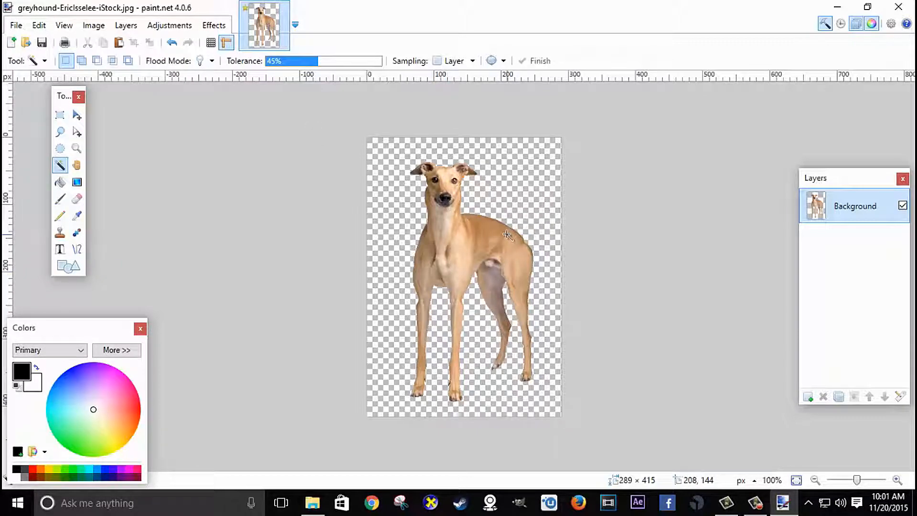
Inspect the outline of the cut-out dog from head to paws for leftover background pixels.
{"action": "scroll", "coordinate": [467, 273], "scroll_direction": "up", "scroll_amount": 5}
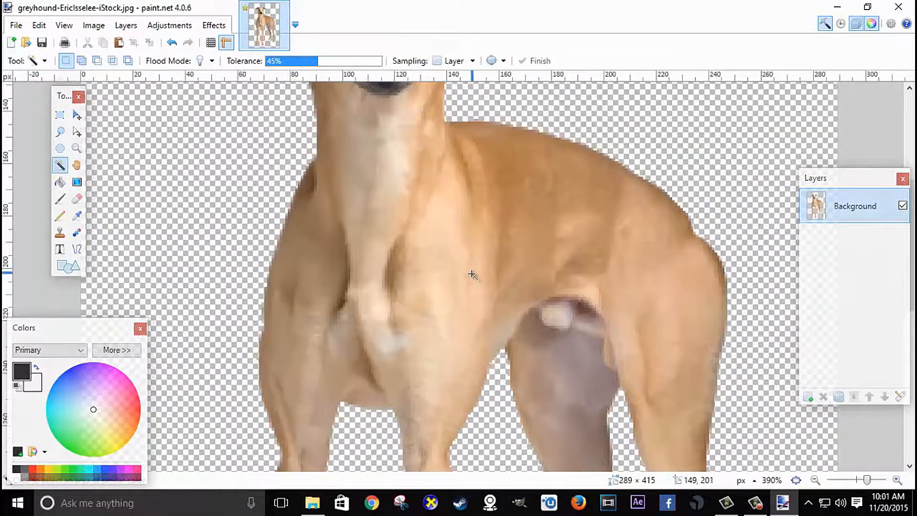
{"action": "scroll", "coordinate": [470, 274], "scroll_direction": "up", "scroll_amount": 3}
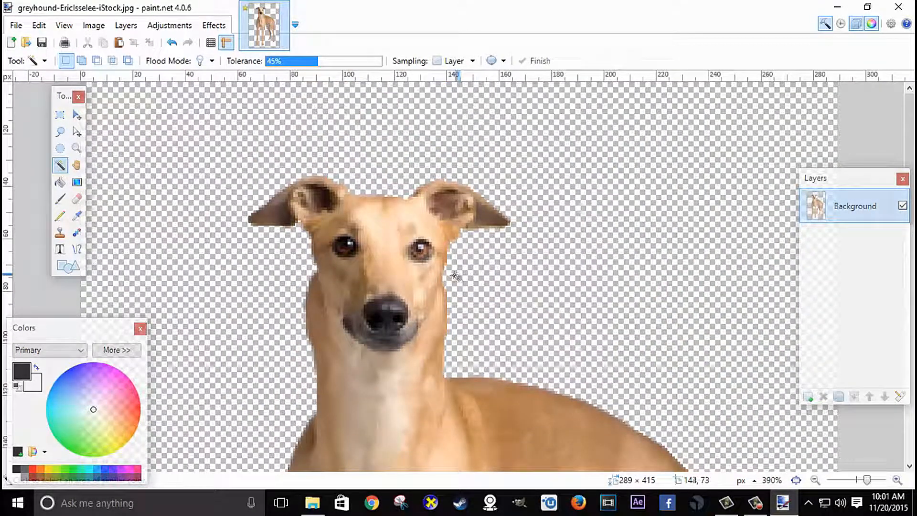
{"action": "scroll", "coordinate": [493, 261], "scroll_direction": "down", "scroll_amount": 10}
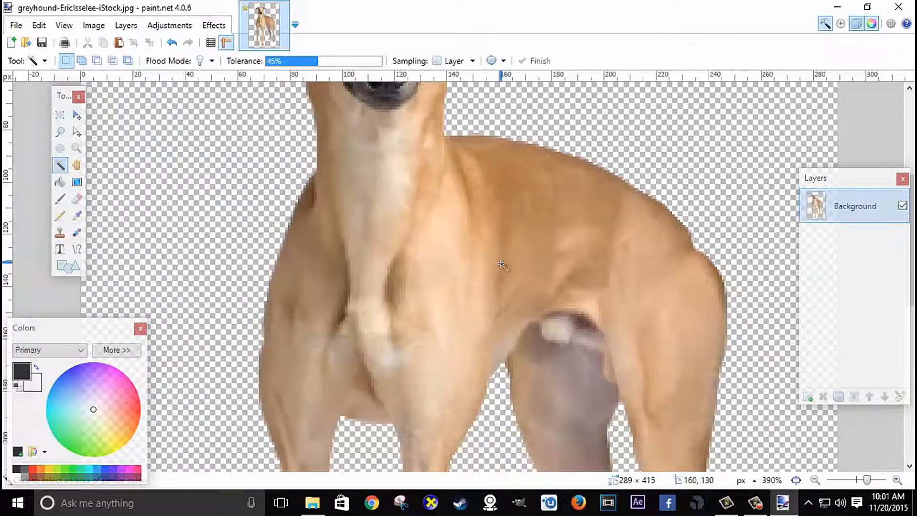
{"action": "scroll", "coordinate": [497, 268], "scroll_direction": "down", "scroll_amount": 2}
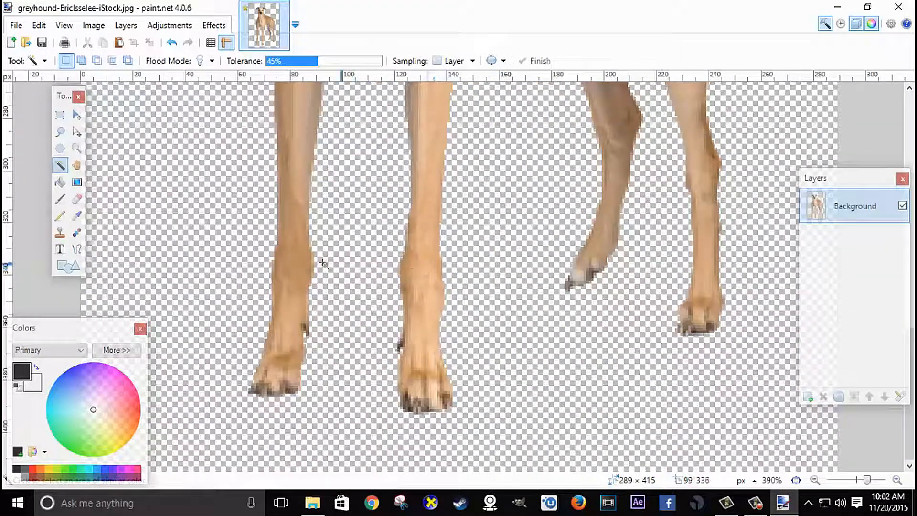
{"action": "scroll", "coordinate": [335, 265], "scroll_direction": "up", "scroll_amount": 12}
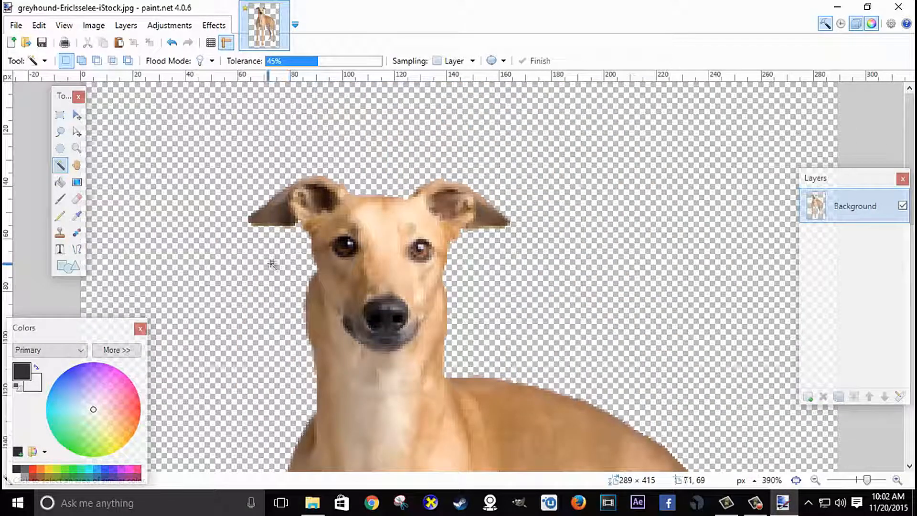
{"action": "scroll", "coordinate": [271, 265], "scroll_direction": "up", "scroll_amount": 4}
{"action": "scroll", "coordinate": [272, 261], "scroll_direction": "down", "scroll_amount": 2}
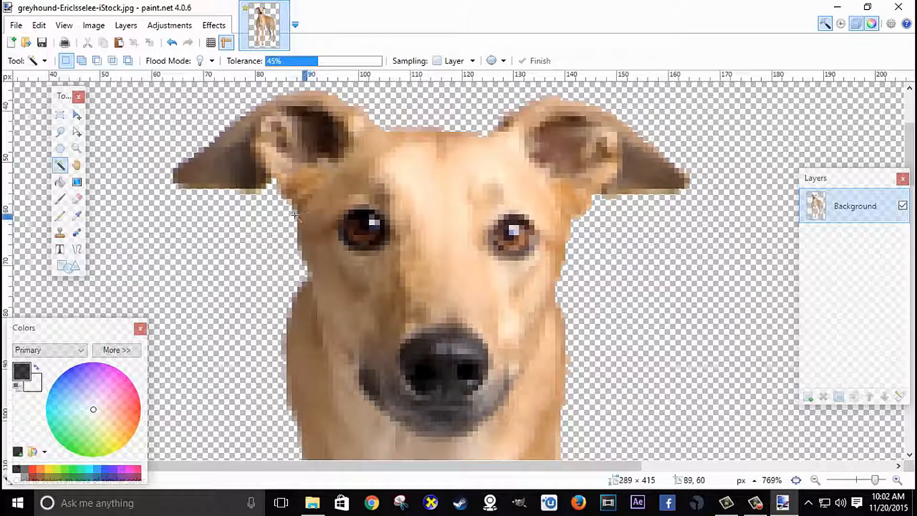
Switch to the Eraser and check the edges around the dog's ears and forehead up close.
{"action": "left_click", "coordinate": [78, 200]}
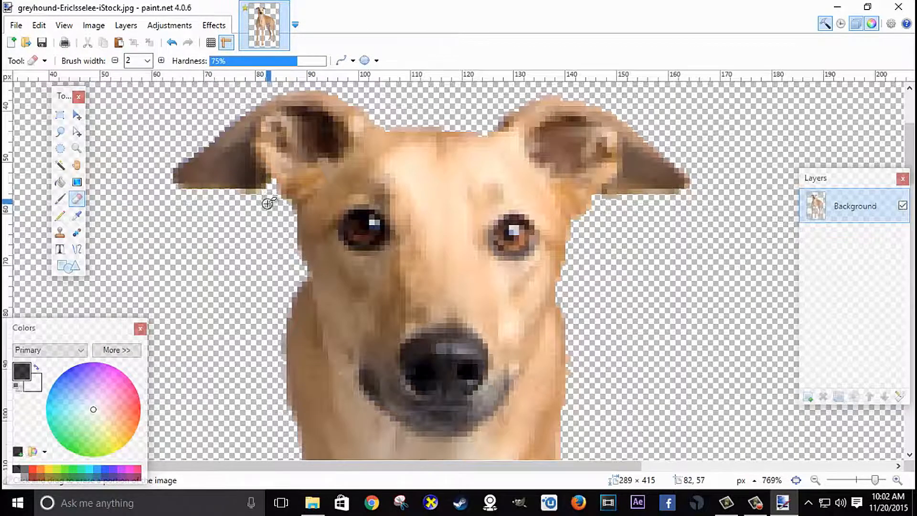
{"action": "scroll", "coordinate": [268, 204], "scroll_direction": "up", "scroll_amount": 2}
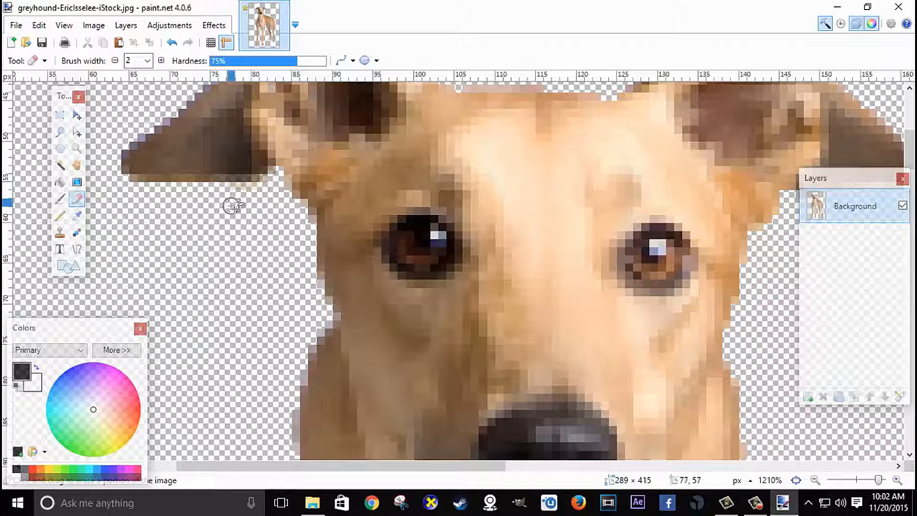
{"action": "scroll", "coordinate": [283, 259], "scroll_direction": "down", "scroll_amount": 1}
{"action": "scroll", "coordinate": [283, 260], "scroll_direction": "down", "scroll_amount": 3}
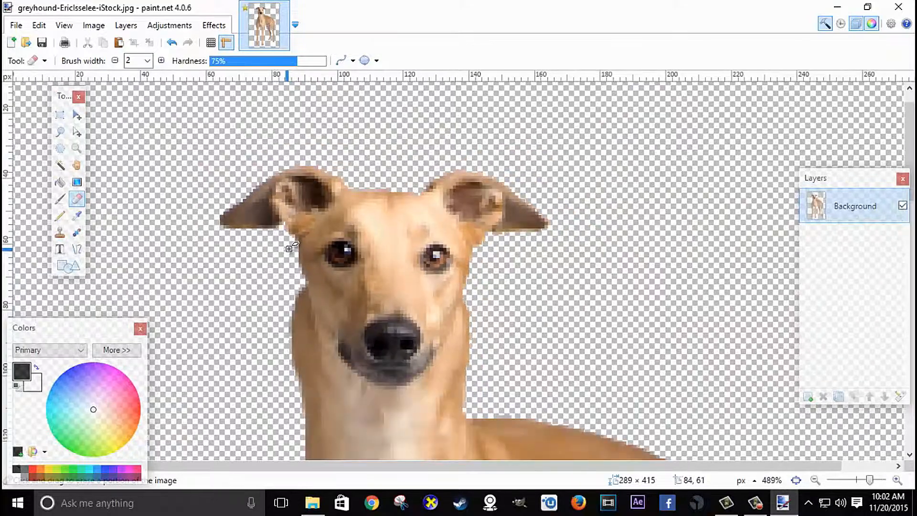
{"action": "scroll", "coordinate": [403, 210], "scroll_direction": "up", "scroll_amount": 5}
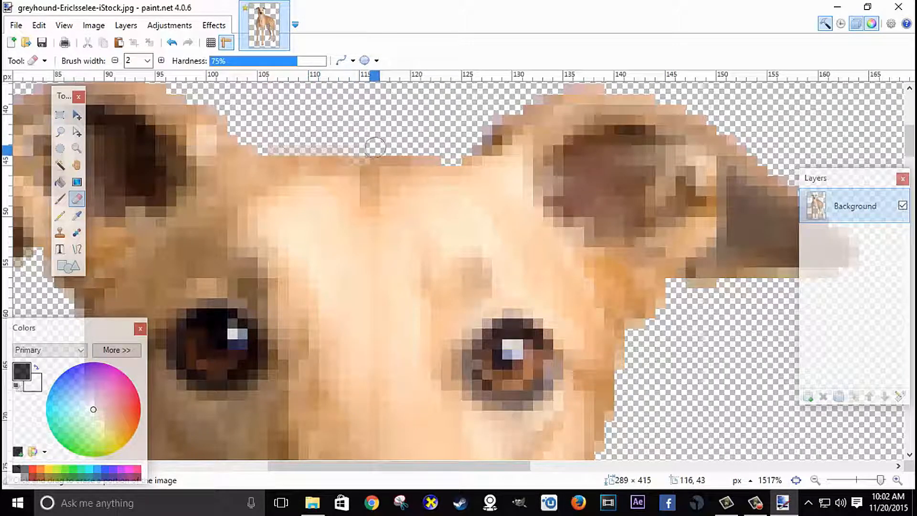
{"action": "scroll", "coordinate": [446, 193], "scroll_direction": "down", "scroll_amount": 6}
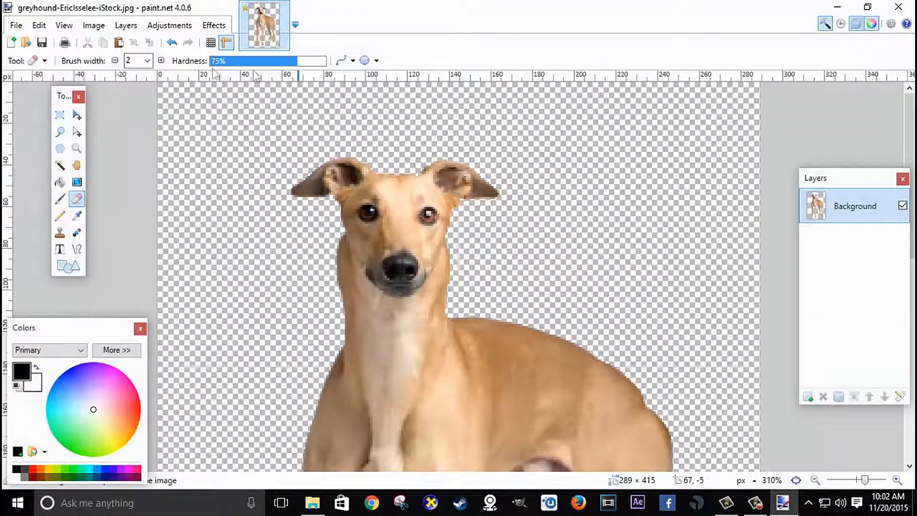
Try an Eraser brush width of 85 over the dog's head and reduce it to 5.
{"action": "left_click", "coordinate": [147, 60]}
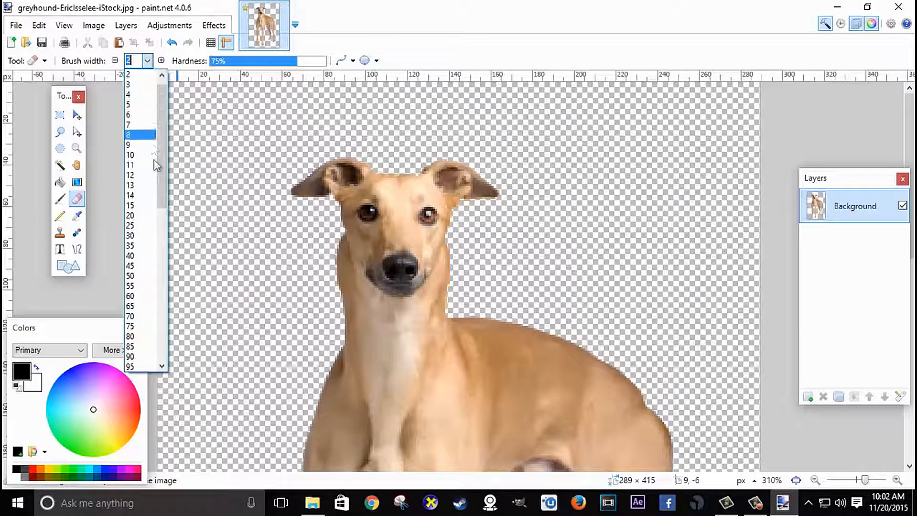
{"action": "left_click", "coordinate": [131, 347]}
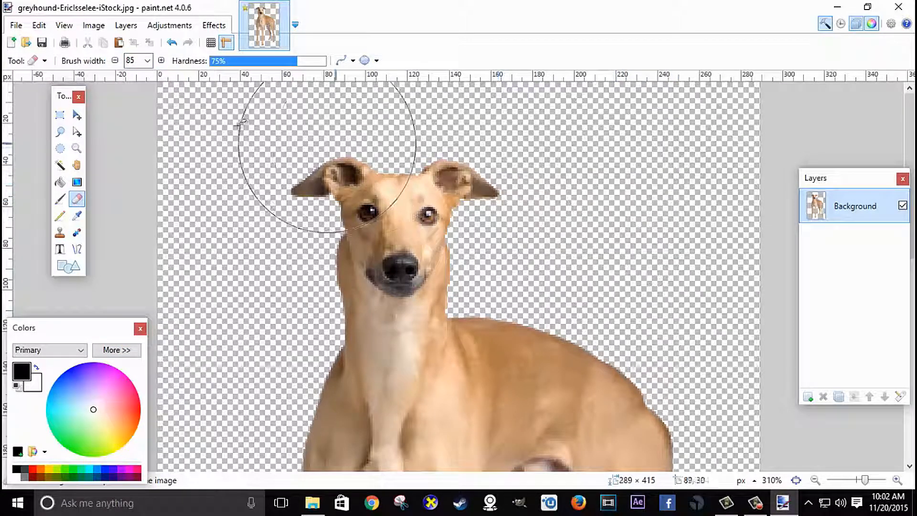
{"action": "left_click", "coordinate": [147, 60]}
{"action": "scroll", "coordinate": [147, 113], "scroll_direction": "up", "scroll_amount": 10}
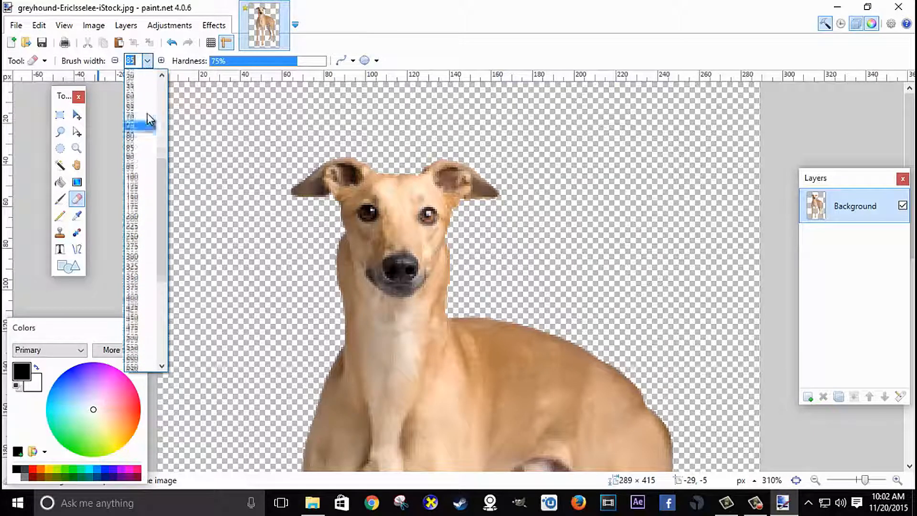
{"action": "left_click", "coordinate": [147, 114]}
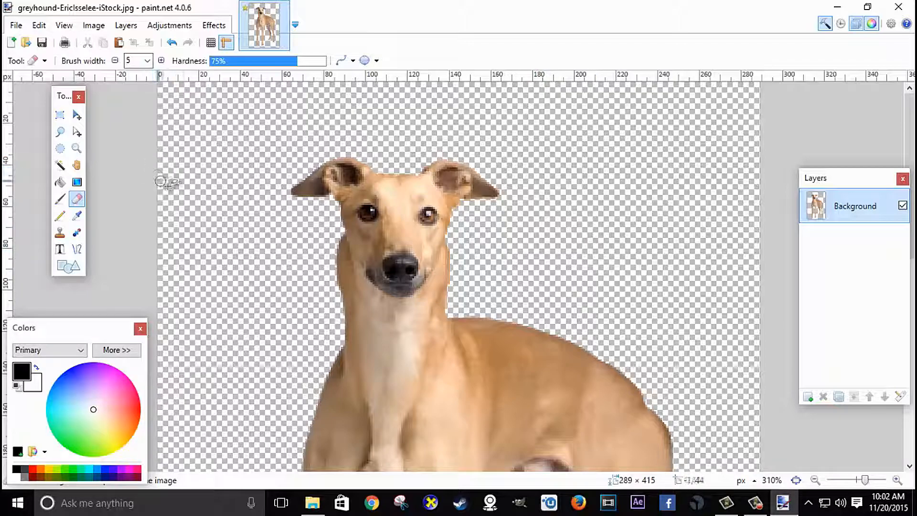
Set the Eraser's brush width to 1 for fine edge clean-up.
{"action": "left_click", "coordinate": [147, 61]}
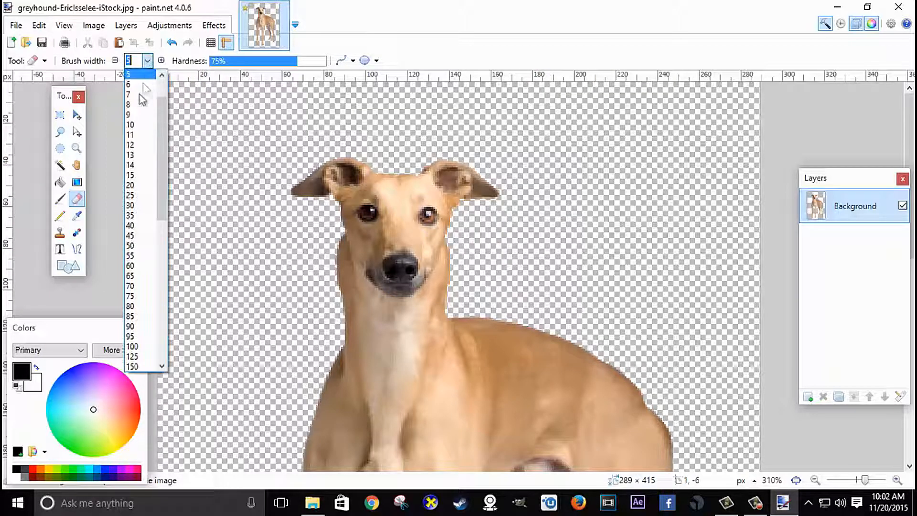
{"action": "left_click", "coordinate": [137, 75]}
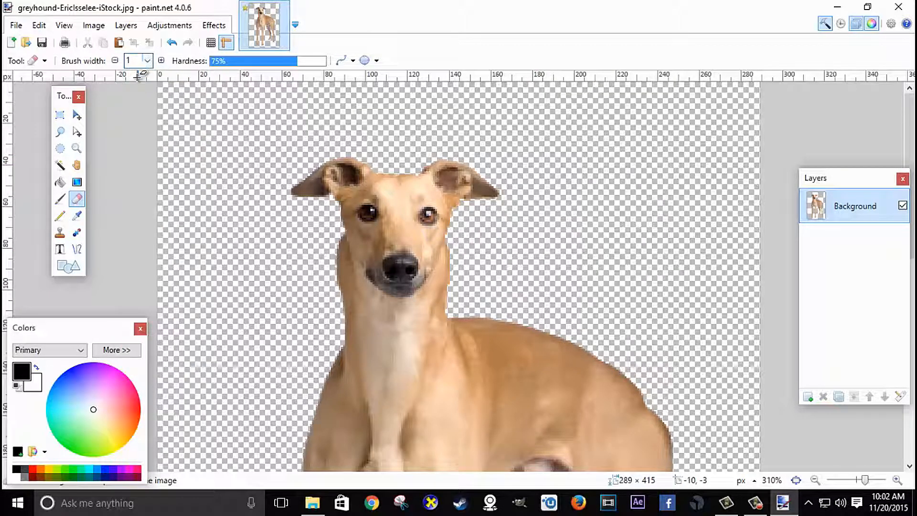
{"action": "left_click", "coordinate": [147, 60]}
{"action": "left_click", "coordinate": [137, 69]}
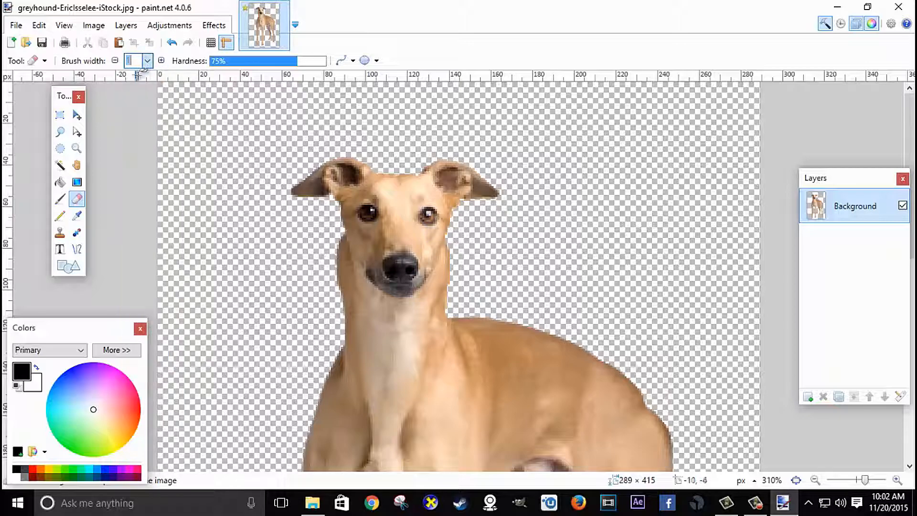
Examine the pixel edges around the dog's ears, face and neck for remaining background.
{"action": "scroll", "coordinate": [345, 236], "scroll_direction": "up", "scroll_amount": 12}
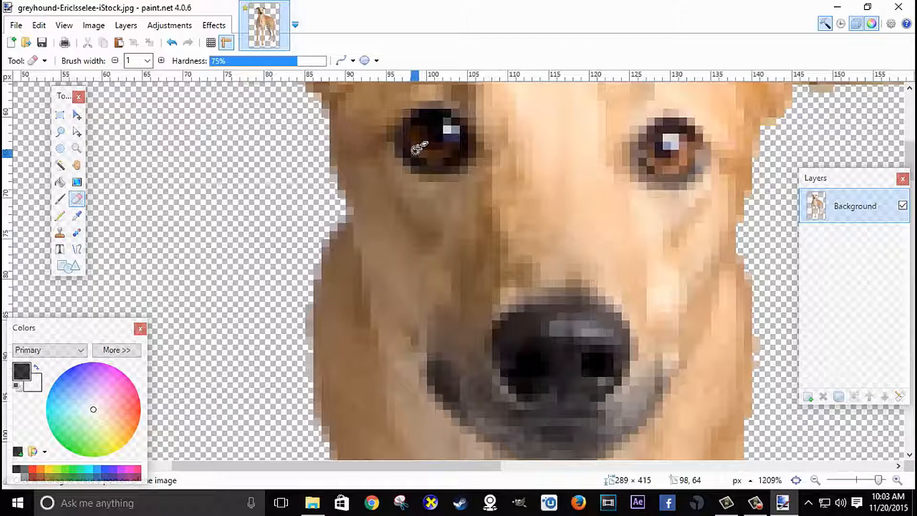
{"action": "left_click_drag", "start_coordinate": [912, 174], "coordinate": [912, 142]}
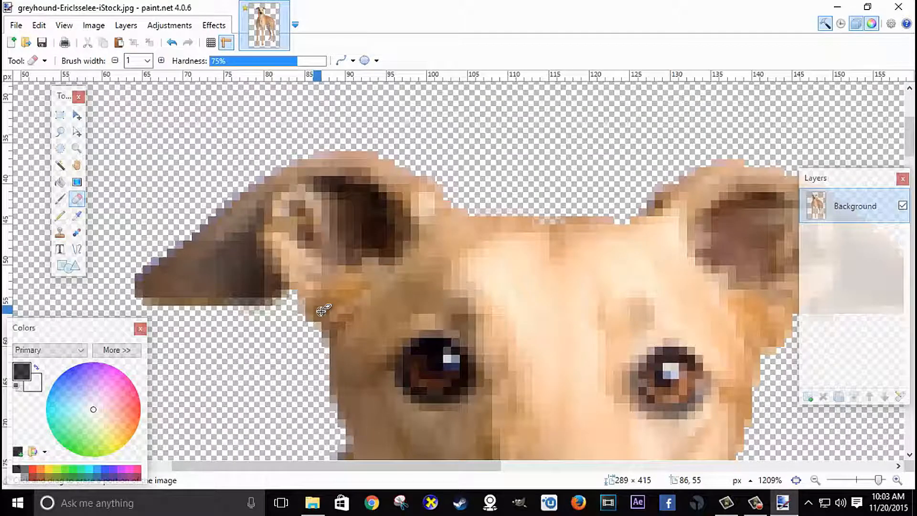
{"action": "scroll", "coordinate": [323, 308], "scroll_direction": "down", "scroll_amount": 8}
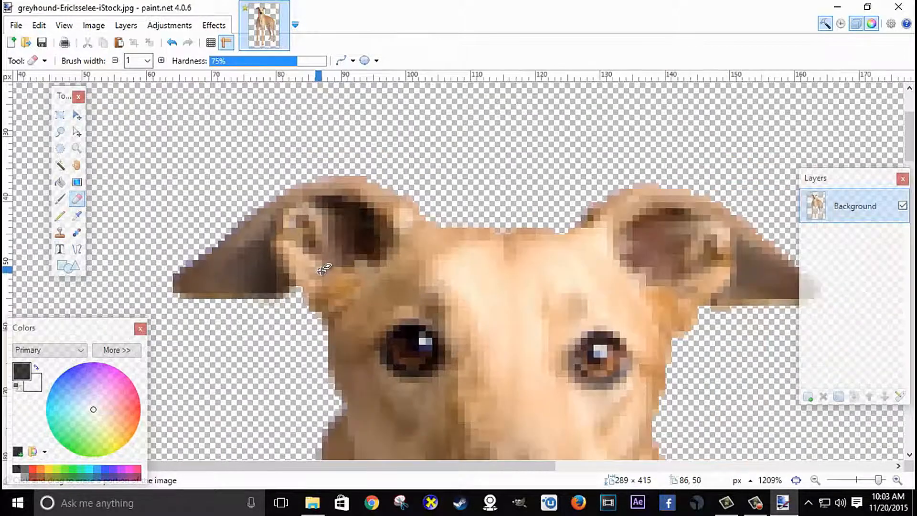
{"action": "scroll", "coordinate": [322, 270], "scroll_direction": "up", "scroll_amount": 5}
{"action": "scroll", "coordinate": [323, 269], "scroll_direction": "down", "scroll_amount": 5}
{"action": "scroll", "coordinate": [323, 270], "scroll_direction": "up", "scroll_amount": 4}
{"action": "scroll", "coordinate": [320, 275], "scroll_direction": "up", "scroll_amount": 3}
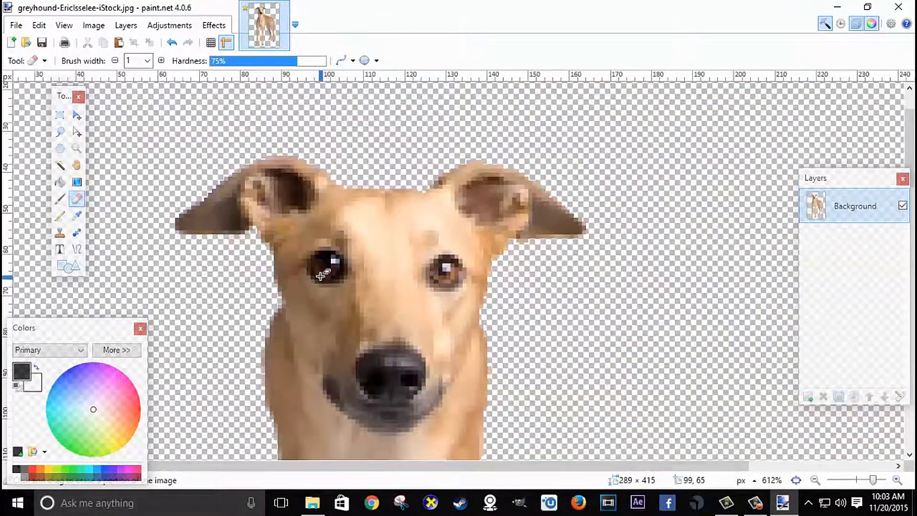
{"action": "scroll", "coordinate": [321, 275], "scroll_direction": "up", "scroll_amount": 1}
{"action": "scroll", "coordinate": [321, 276], "scroll_direction": "down", "scroll_amount": 6}
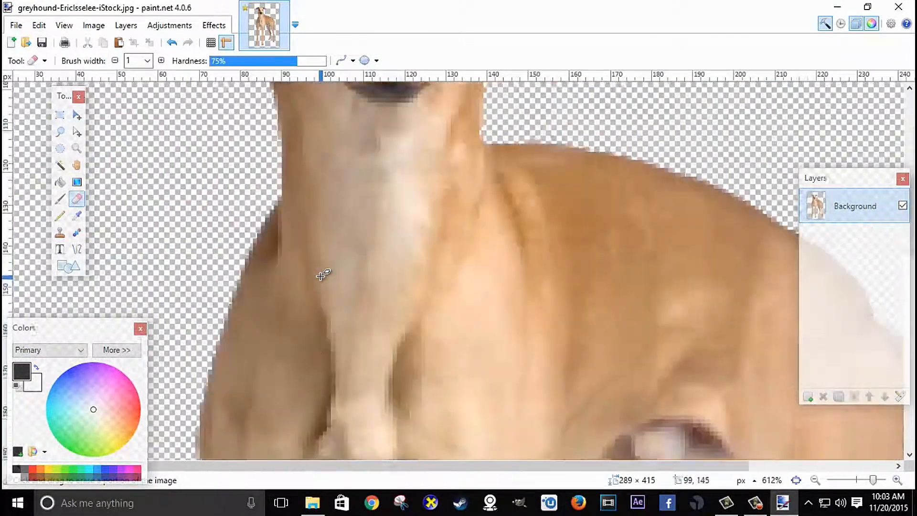
{"action": "scroll", "coordinate": [321, 275], "scroll_direction": "up", "scroll_amount": 6}
{"action": "scroll", "coordinate": [321, 275], "scroll_direction": "down", "scroll_amount": 3}
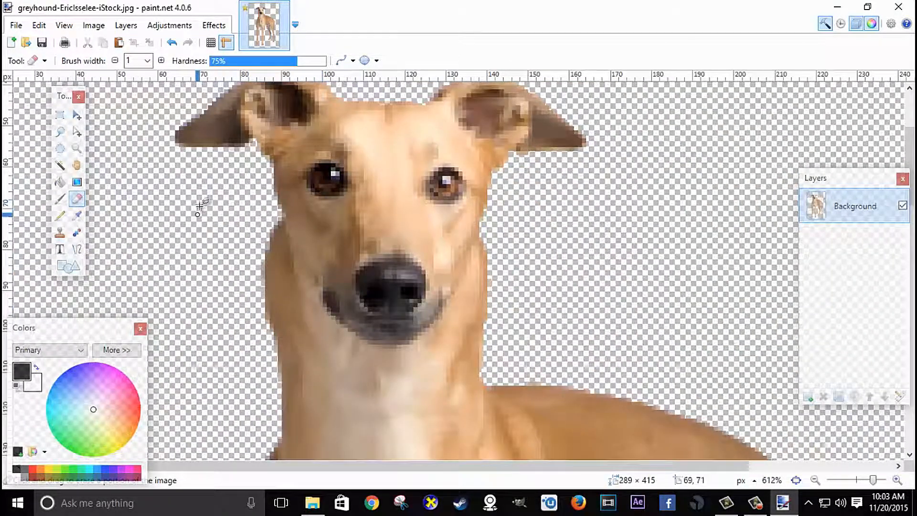
{"action": "scroll", "coordinate": [200, 204], "scroll_direction": "up", "scroll_amount": 1}
{"action": "scroll", "coordinate": [252, 160], "scroll_direction": "up", "scroll_amount": 2}
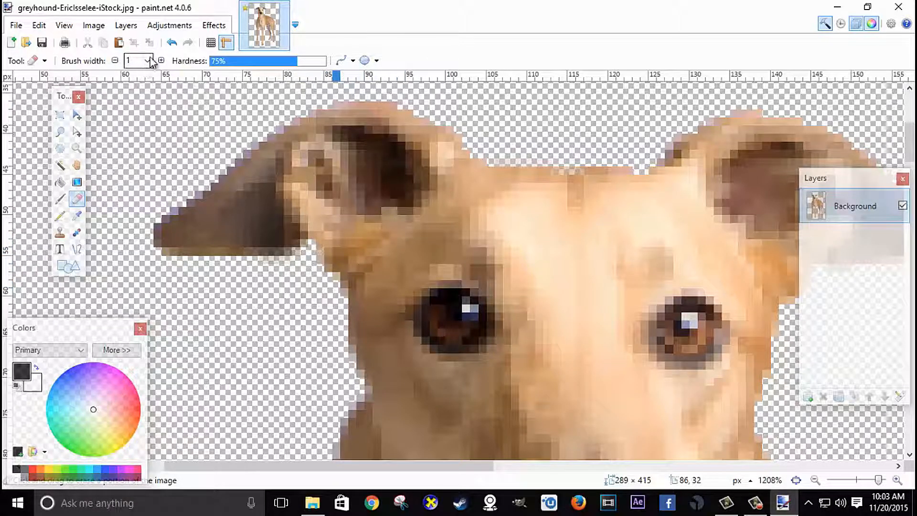
Erase the leftover faded pixels beneath the dog's ear on the cheek side, and check the whole cutout.
{"action": "scroll", "coordinate": [266, 258], "scroll_direction": "up", "scroll_amount": 4}
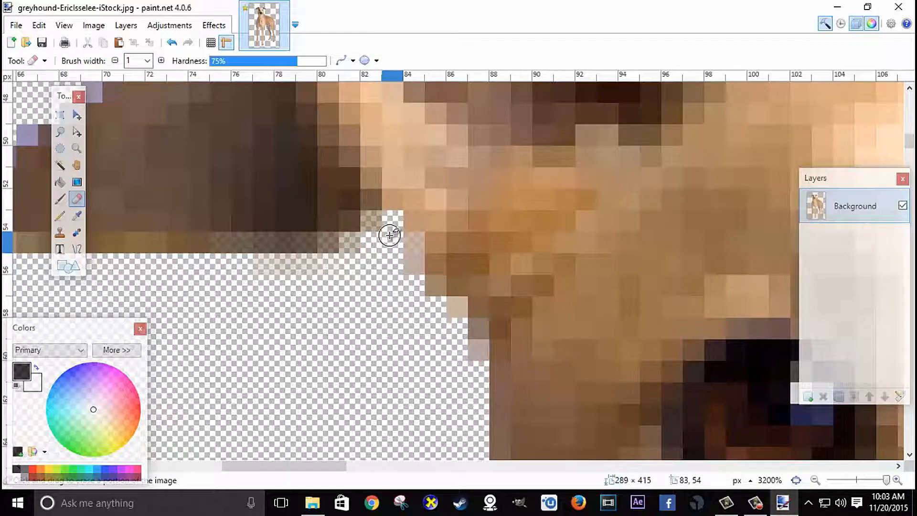
{"action": "mouse_move", "coordinate": [387, 232]}
{"action": "left_mouse_down"}
{"action": "mouse_move", "coordinate": [334, 255]}
{"action": "mouse_move", "coordinate": [239, 256]}
{"action": "left_mouse_up"}
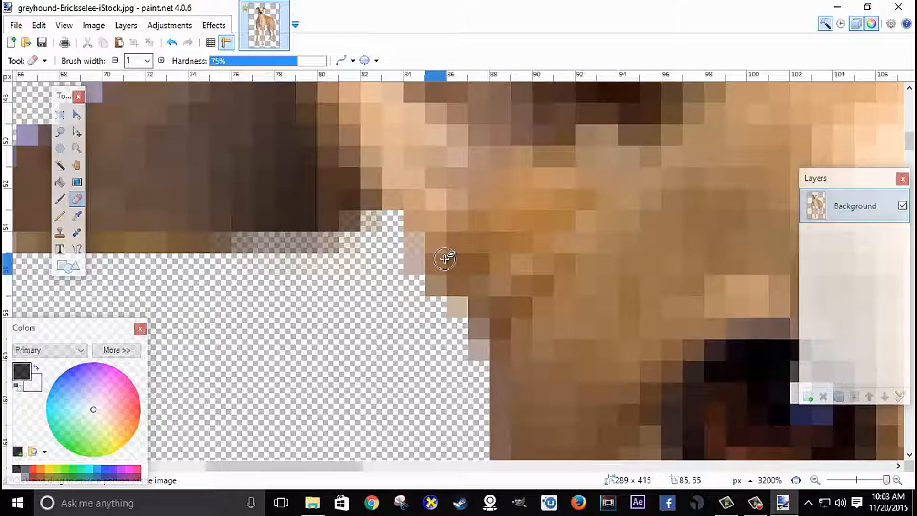
{"action": "scroll", "coordinate": [446, 259], "scroll_direction": "down", "scroll_amount": 12}
{"action": "scroll", "coordinate": [445, 259], "scroll_direction": "down", "scroll_amount": 1}
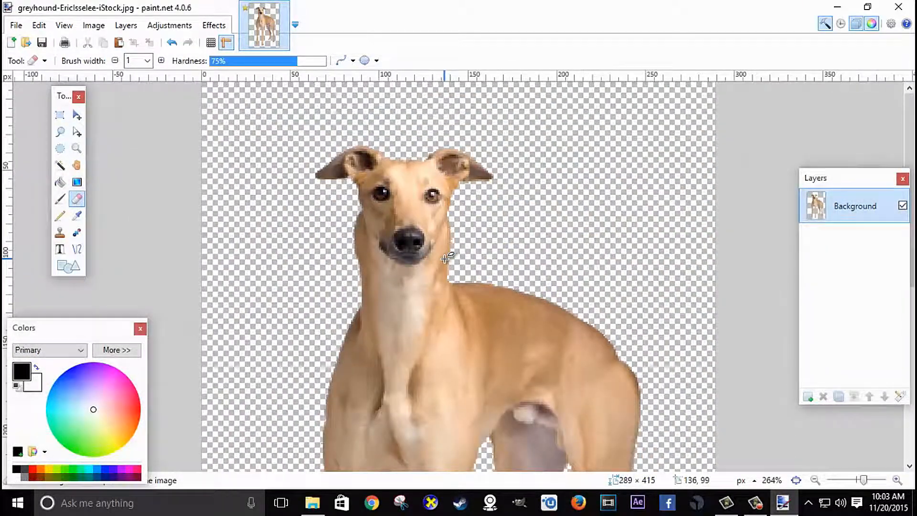
{"action": "scroll", "coordinate": [445, 259], "scroll_direction": "down", "scroll_amount": 1}
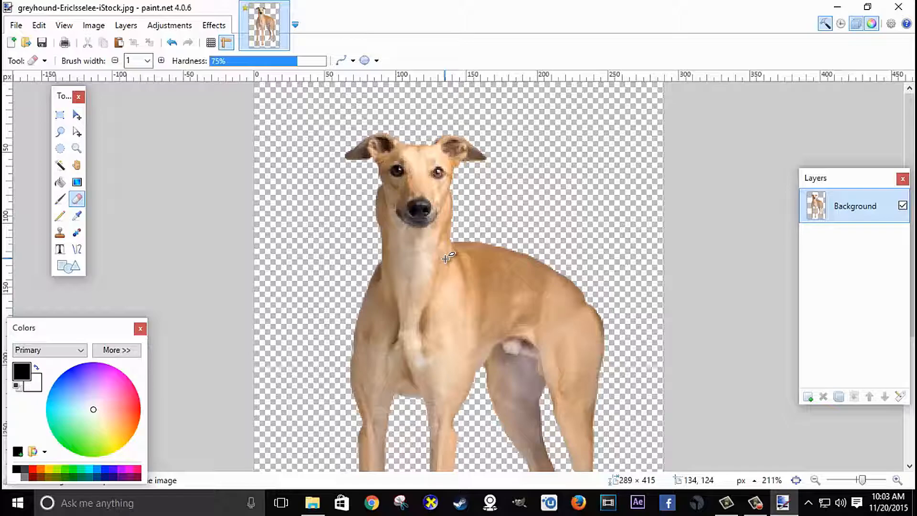
{"action": "scroll", "coordinate": [445, 259], "scroll_direction": "down", "scroll_amount": 5}
{"action": "scroll", "coordinate": [439, 248], "scroll_direction": "up", "scroll_amount": 5}
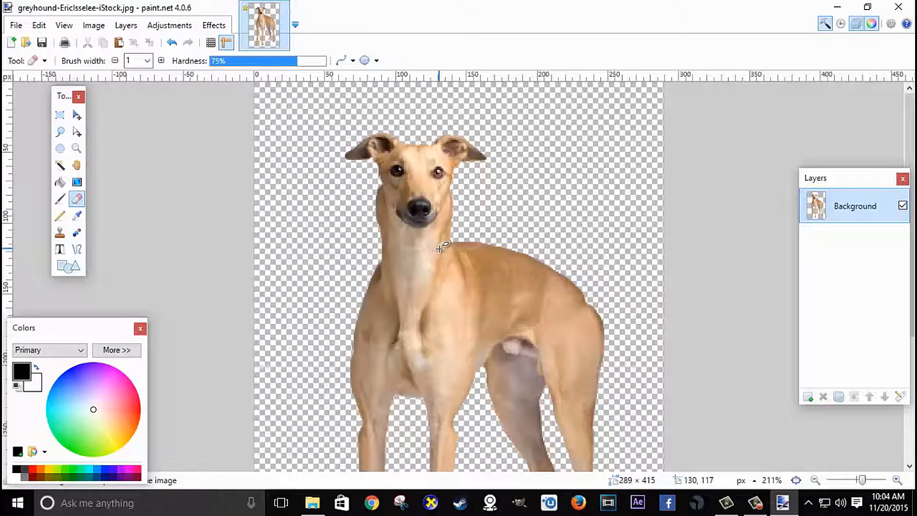
{"action": "scroll", "coordinate": [439, 248], "scroll_direction": "down", "scroll_amount": 5}
{"action": "scroll", "coordinate": [439, 248], "scroll_direction": "up", "scroll_amount": 5}
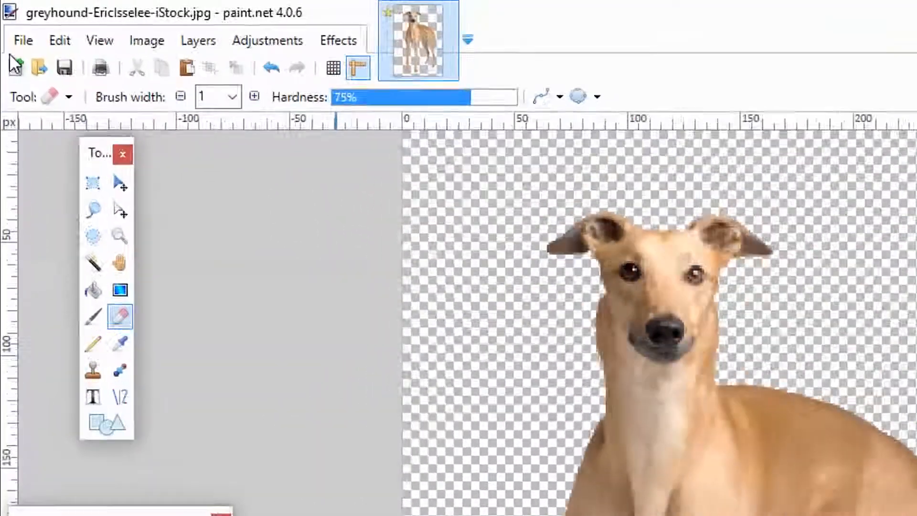
Save the cutout as a PNG in the dog track stuff folder under the same file name, with Auto-detect bit depth.
{"action": "left_click", "coordinate": [16, 25]}
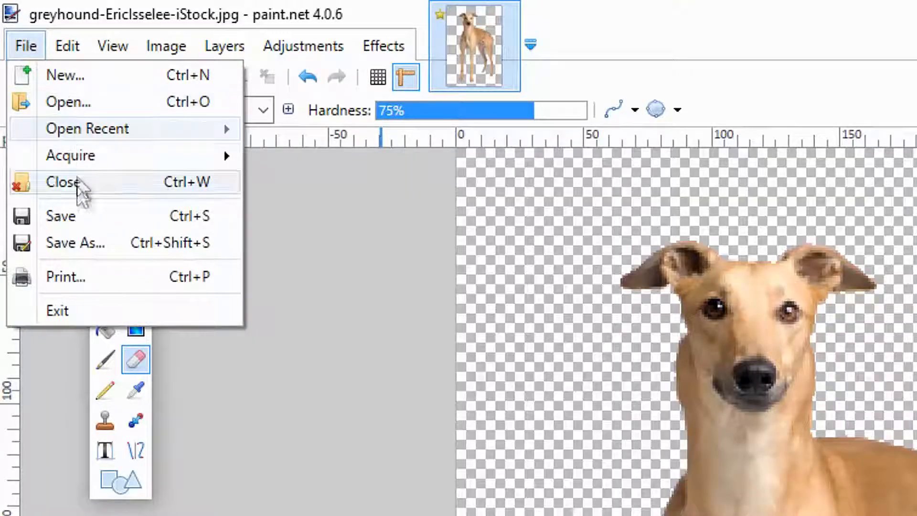
{"action": "left_click", "coordinate": [85, 247]}
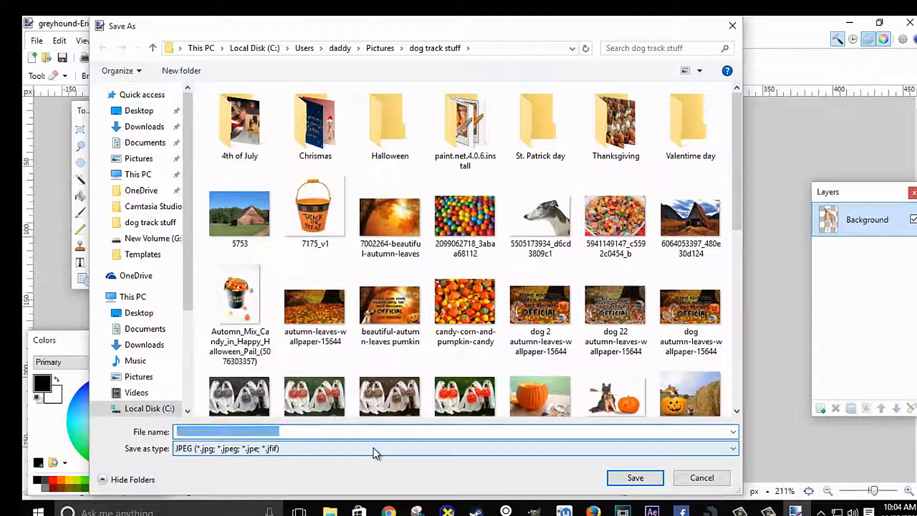
{"action": "left_click", "coordinate": [374, 449]}
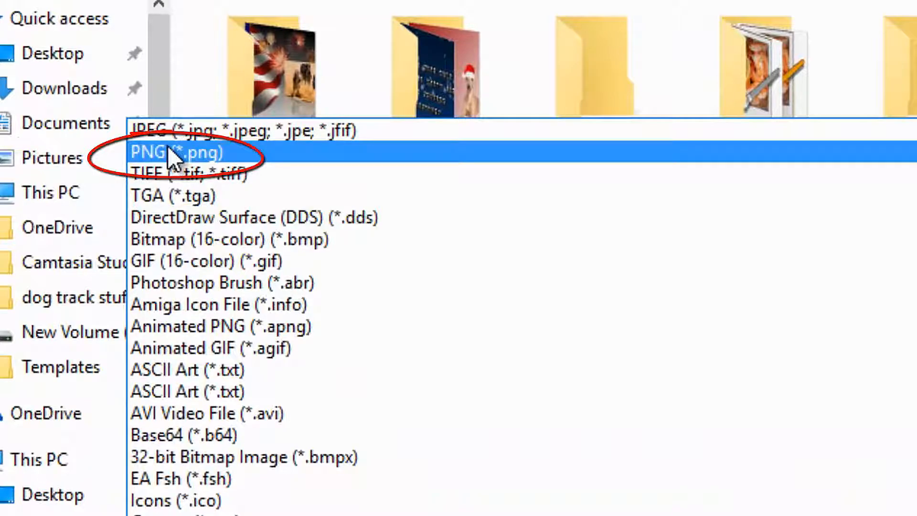
{"action": "left_click", "coordinate": [168, 146]}
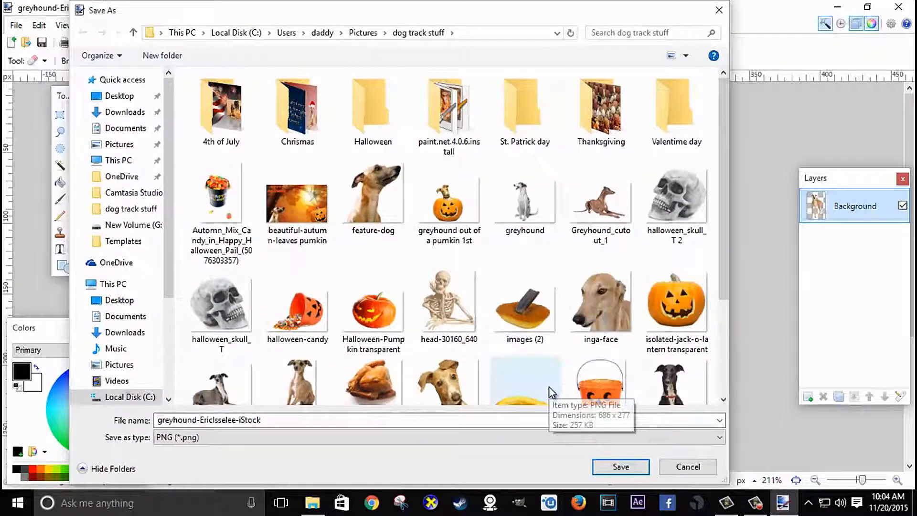
{"action": "left_click", "coordinate": [444, 436]}
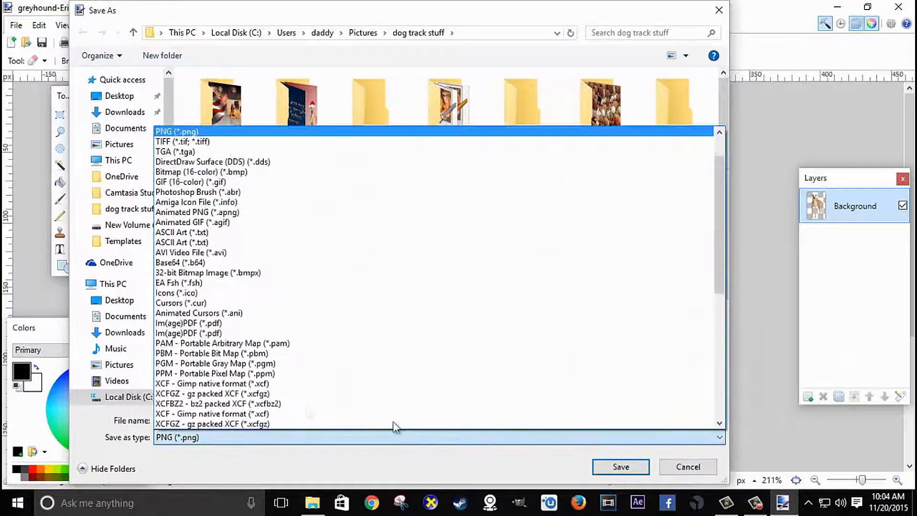
{"action": "scroll", "coordinate": [191, 165], "scroll_direction": "up", "scroll_amount": 2}
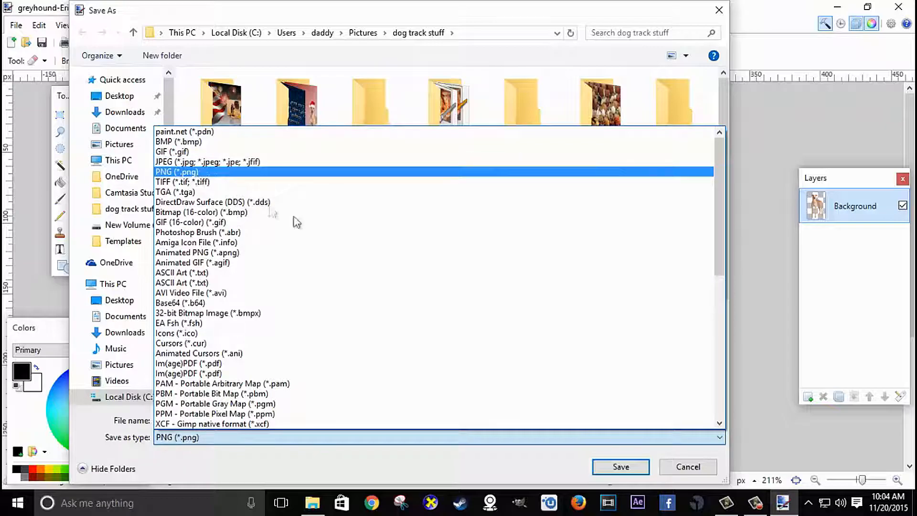
{"action": "left_click", "coordinate": [422, 461]}
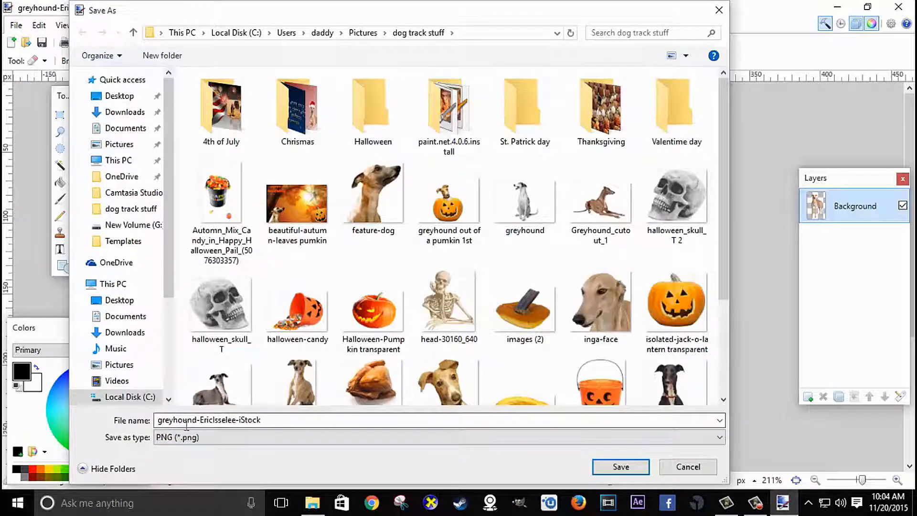
{"action": "left_click", "coordinate": [641, 468]}
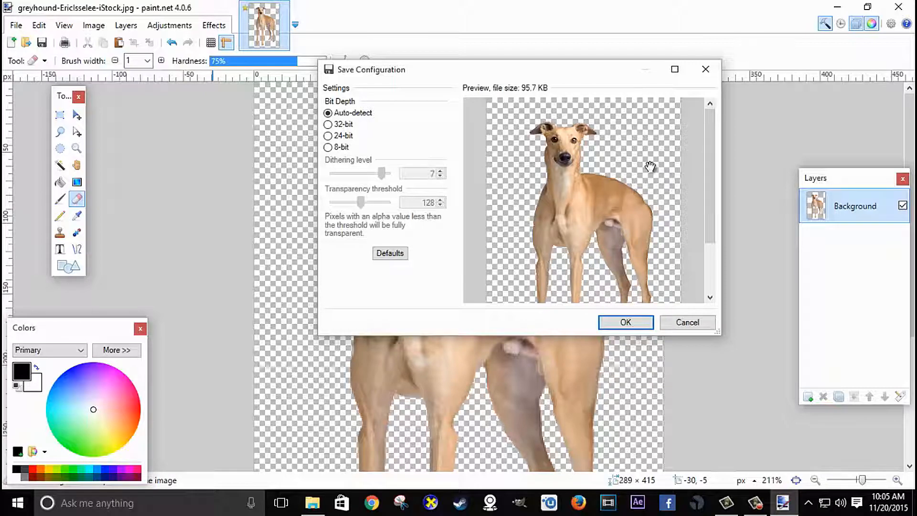
{"action": "left_click", "coordinate": [626, 323]}
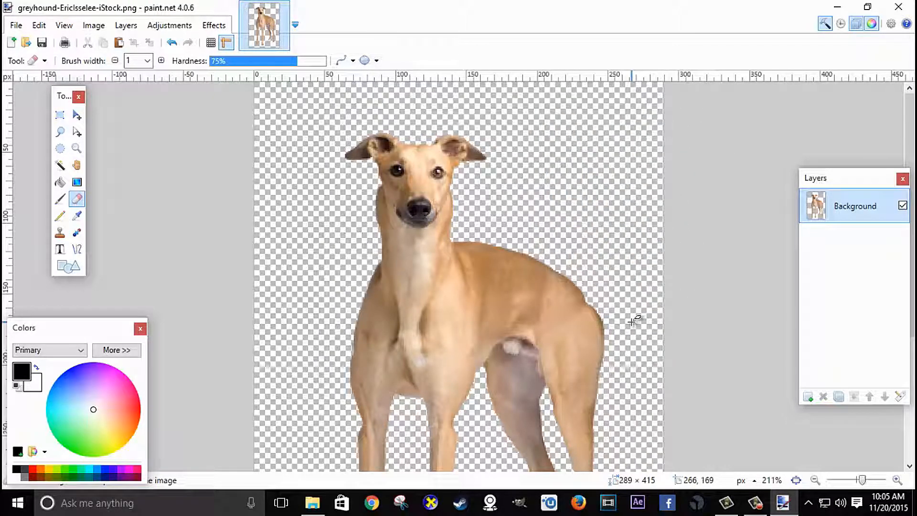
Switch to the dog track stuff folder, compare the standing greyhound's JPG and PNG files, and open the PNG in Photos.
{"action": "left_click", "coordinate": [838, 14]}
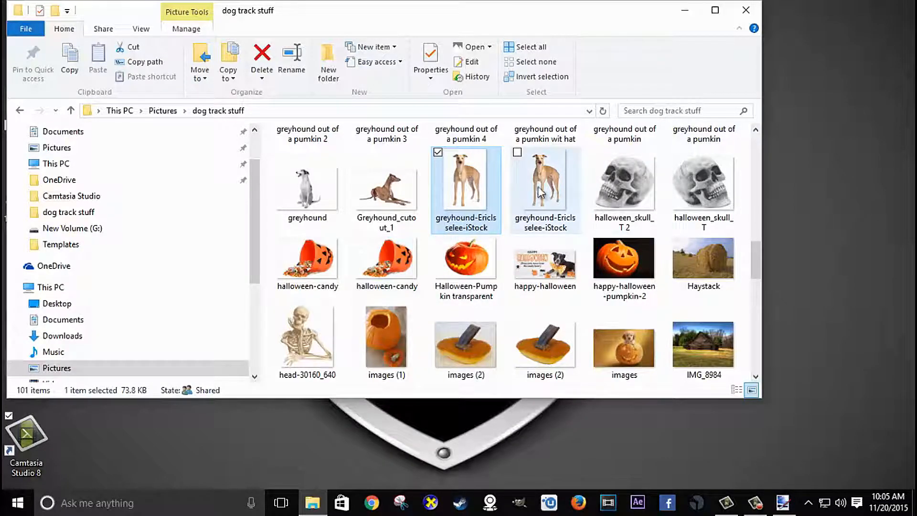
{"action": "mouse_move", "coordinate": [541, 193]}
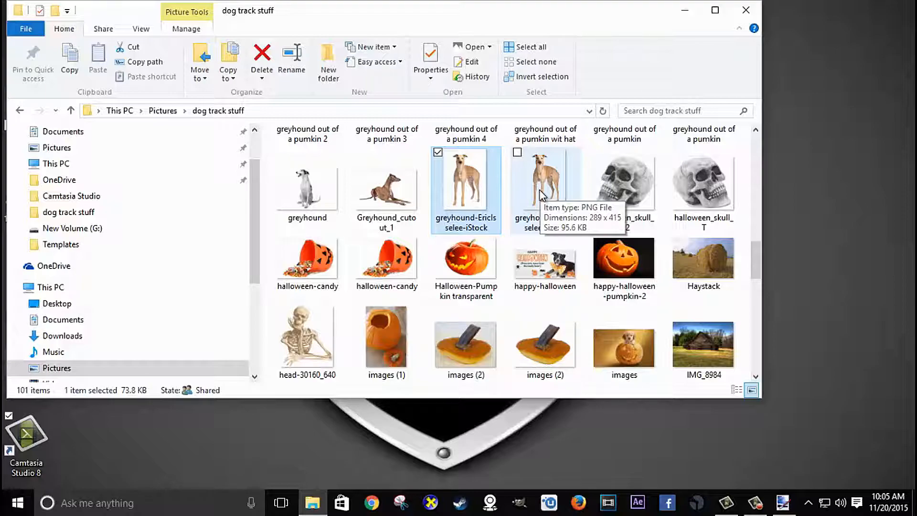
{"action": "mouse_move", "coordinate": [473, 195]}
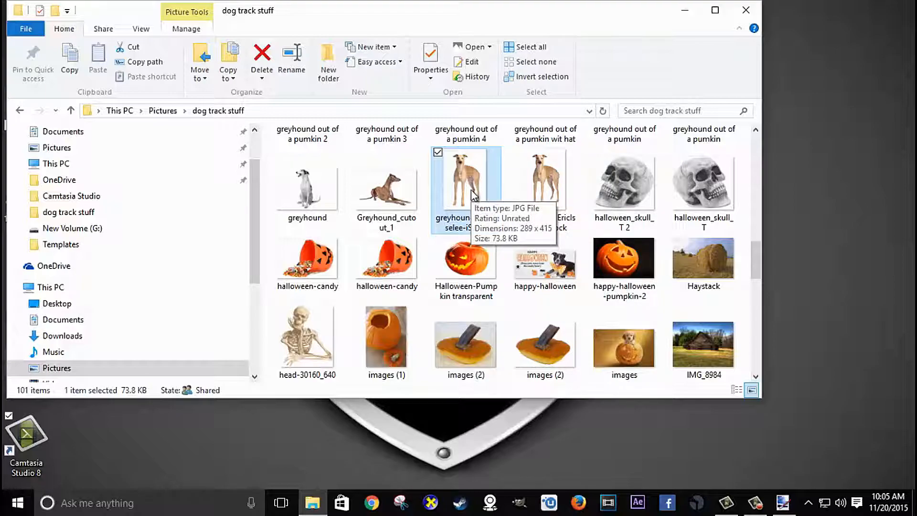
{"action": "double_click", "coordinate": [541, 190]}
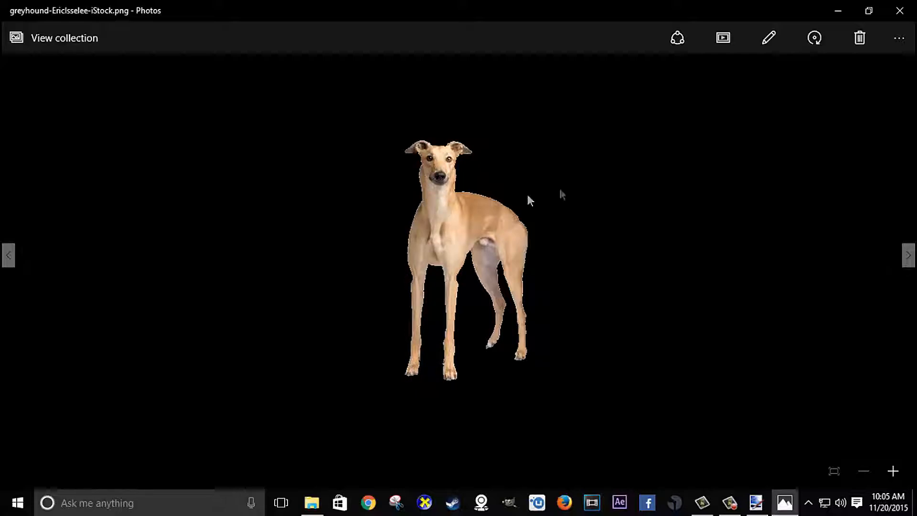
Switch back to paint.net and try an Eraser brush width of 65 beside the dog's chest.
{"action": "left_click", "coordinate": [763, 506]}
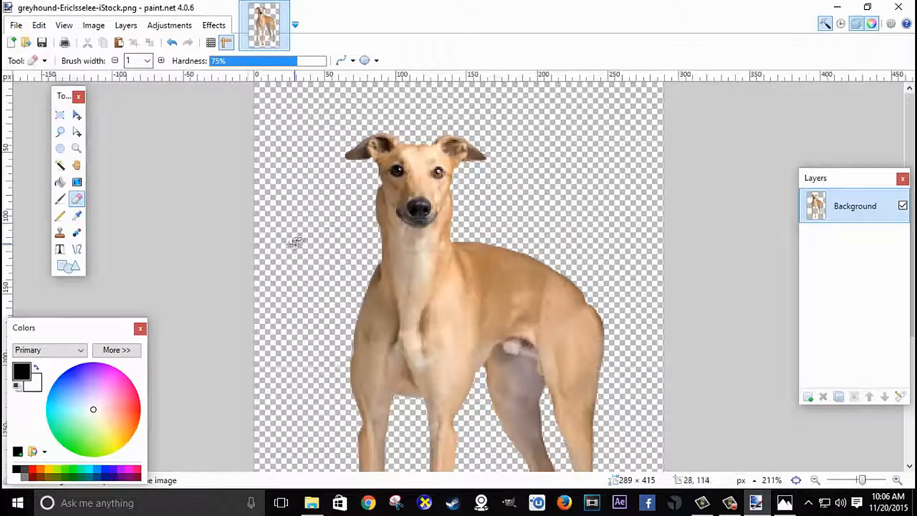
{"action": "left_click", "coordinate": [147, 61]}
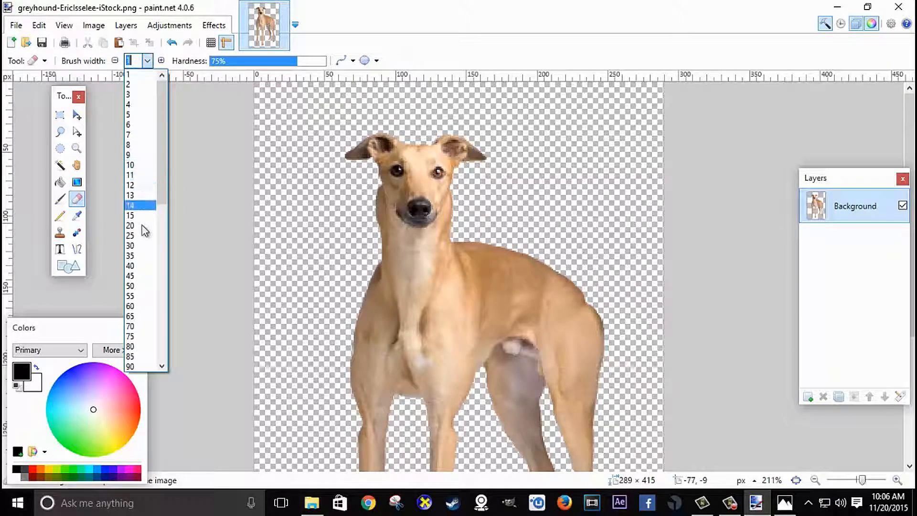
{"action": "left_click", "coordinate": [146, 317]}
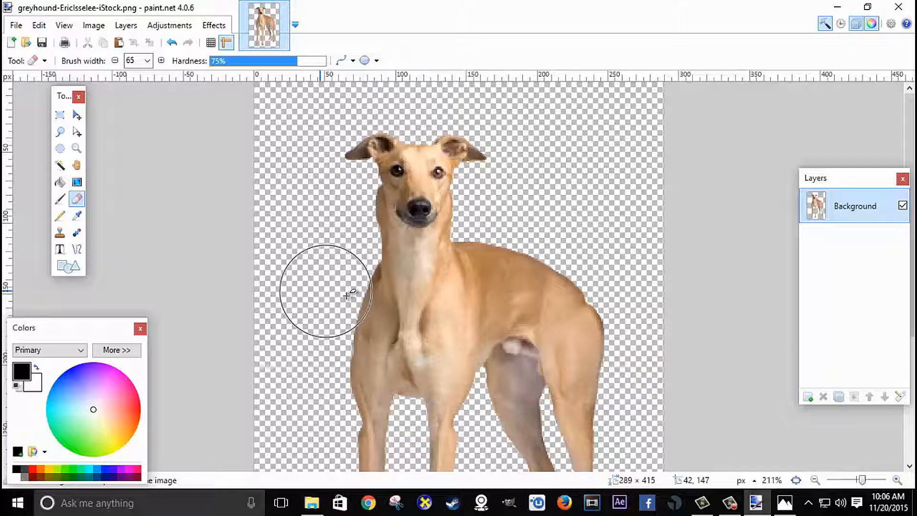
{"action": "scroll", "coordinate": [347, 295], "scroll_direction": "up", "scroll_amount": 4}
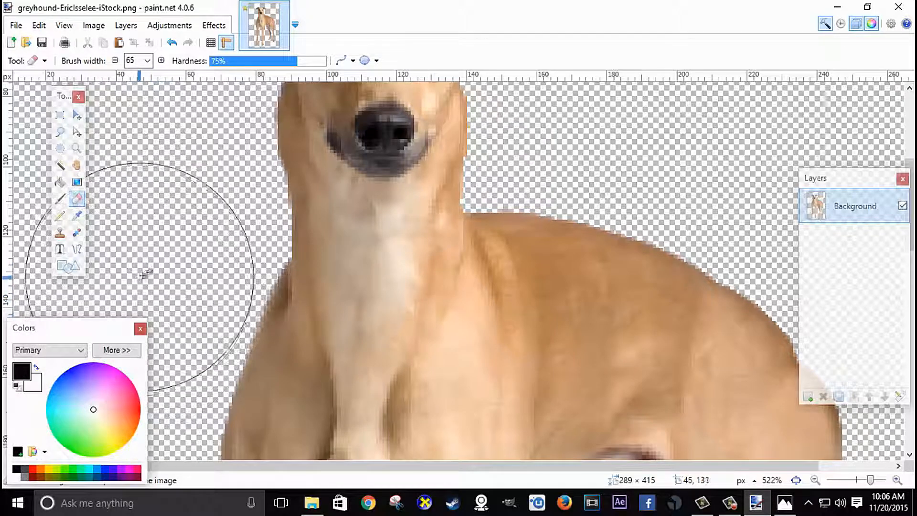
Set the Eraser's brush width to 20 and follow the outer edges of the dog's chest and front leg.
{"action": "left_click", "coordinate": [142, 61]}
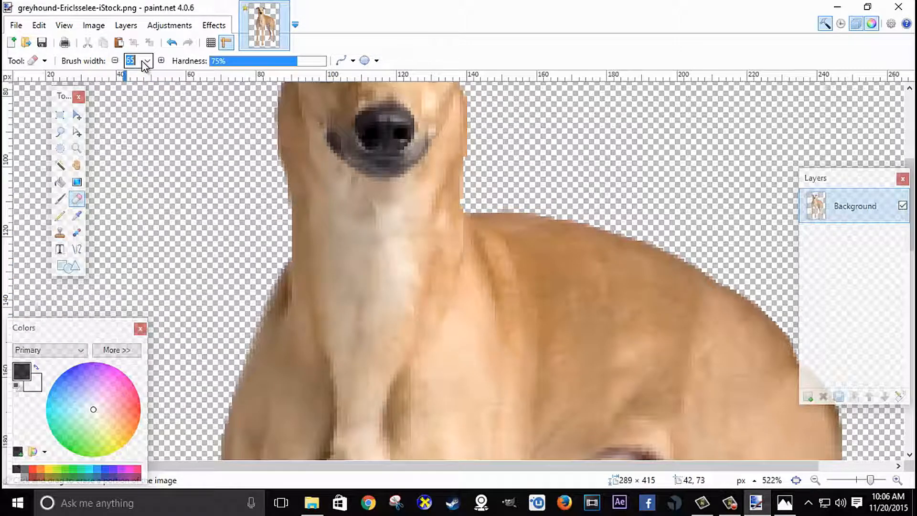
{"action": "left_click", "coordinate": [147, 60]}
{"action": "scroll", "coordinate": [142, 120], "scroll_direction": "up", "scroll_amount": 4}
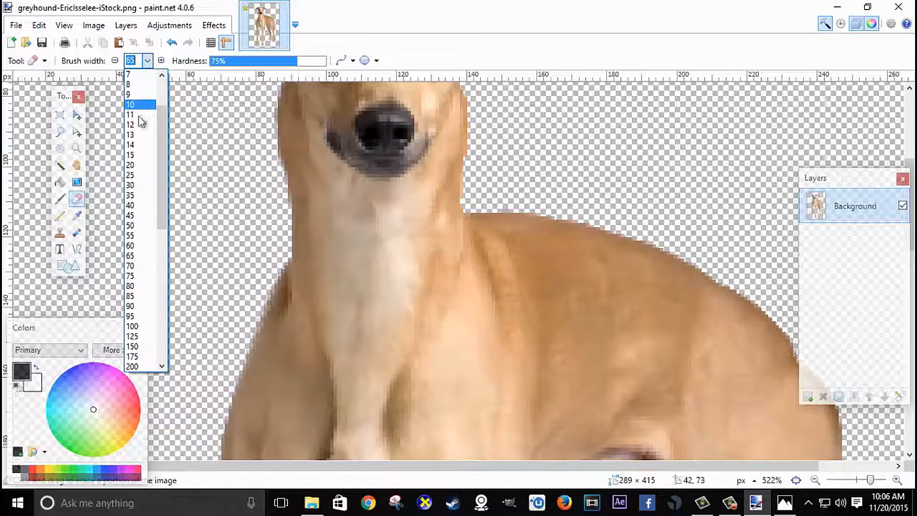
{"action": "left_click", "coordinate": [131, 165]}
{"action": "scroll", "coordinate": [204, 262], "scroll_direction": "down", "scroll_amount": 2}
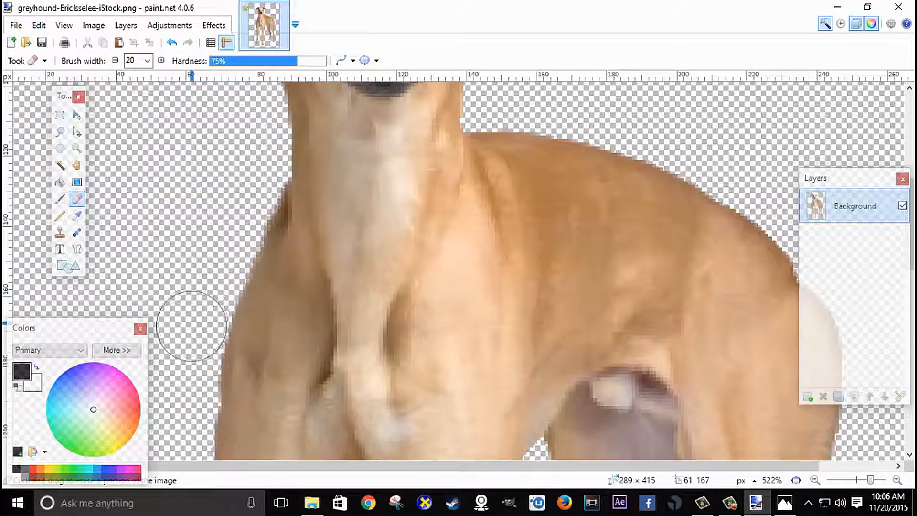
{"action": "scroll", "coordinate": [181, 355], "scroll_direction": "down", "scroll_amount": 6}
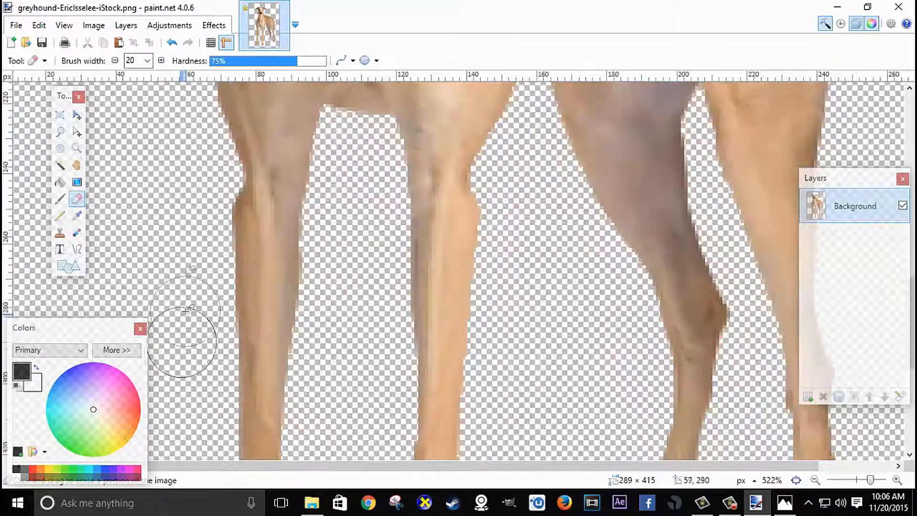
{"action": "scroll", "coordinate": [180, 331], "scroll_direction": "up", "scroll_amount": 4}
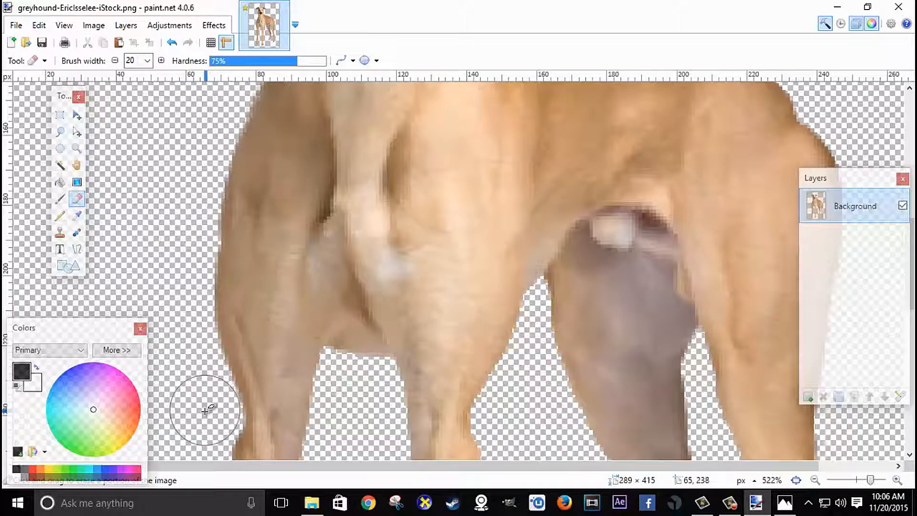
{"action": "scroll", "coordinate": [205, 406], "scroll_direction": "down", "scroll_amount": 5}
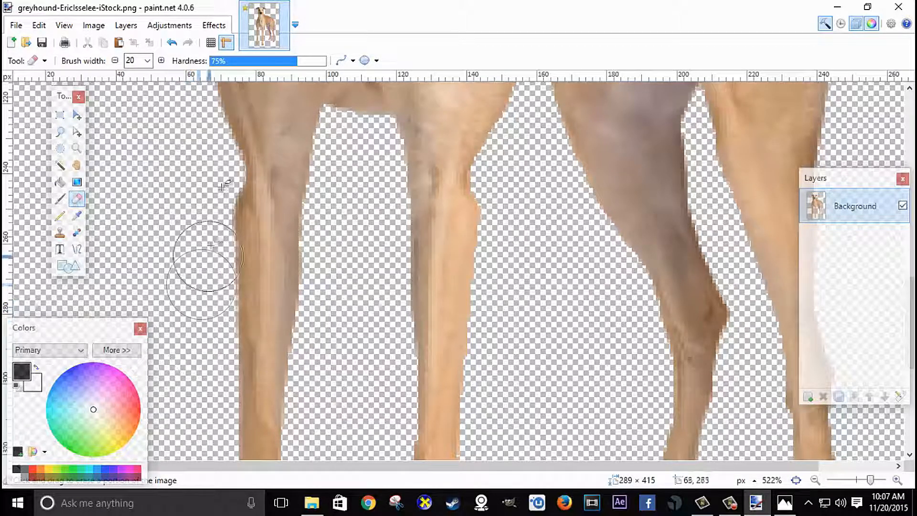
Save the cleaned-up greyhound cutout over its existing PNG with Auto-detect bit depth, and close the old preview in Photos.
{"action": "left_click", "coordinate": [16, 25]}
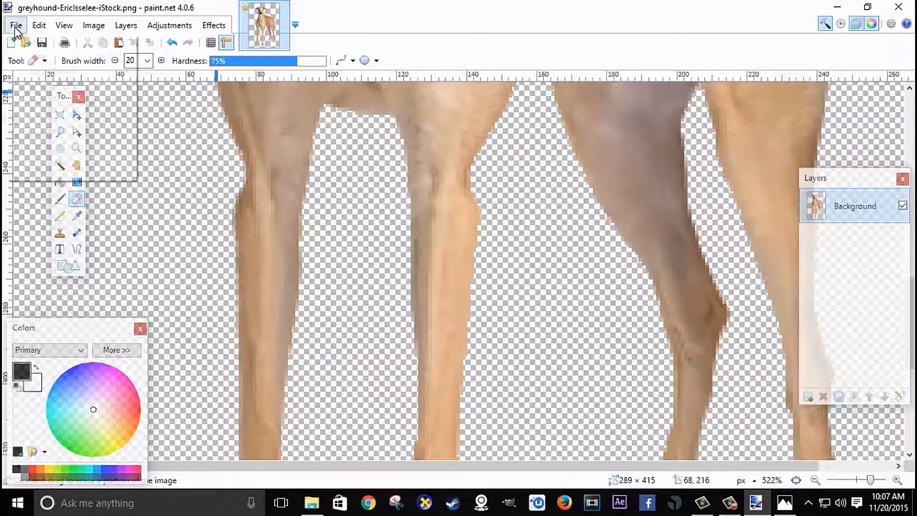
{"action": "left_click", "coordinate": [40, 134]}
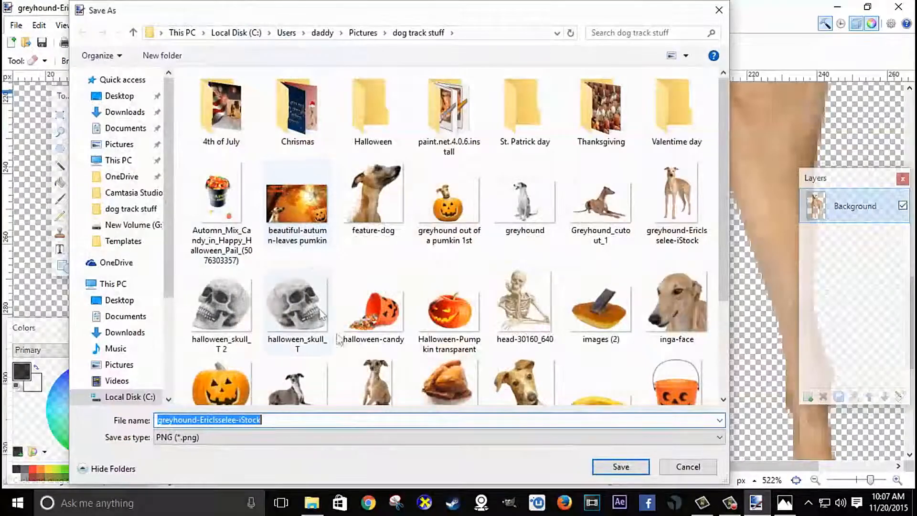
{"action": "left_click", "coordinate": [599, 467]}
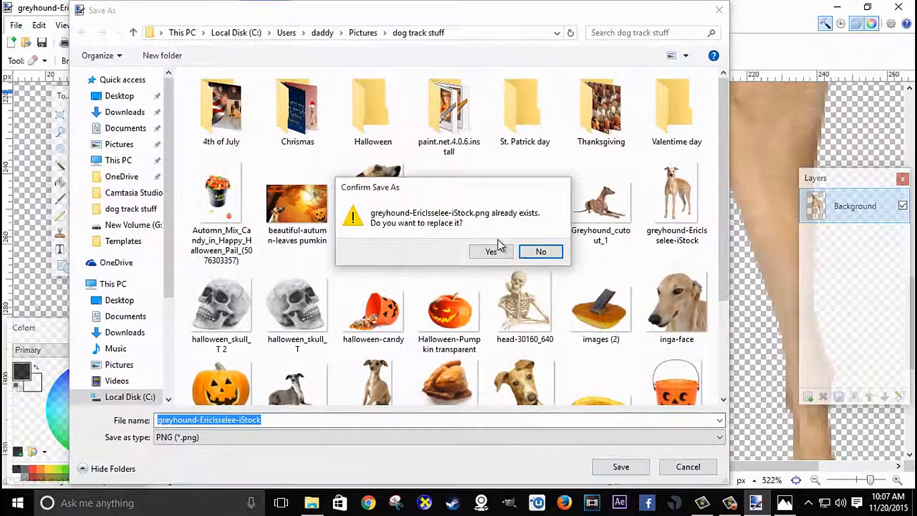
{"action": "left_click", "coordinate": [494, 251]}
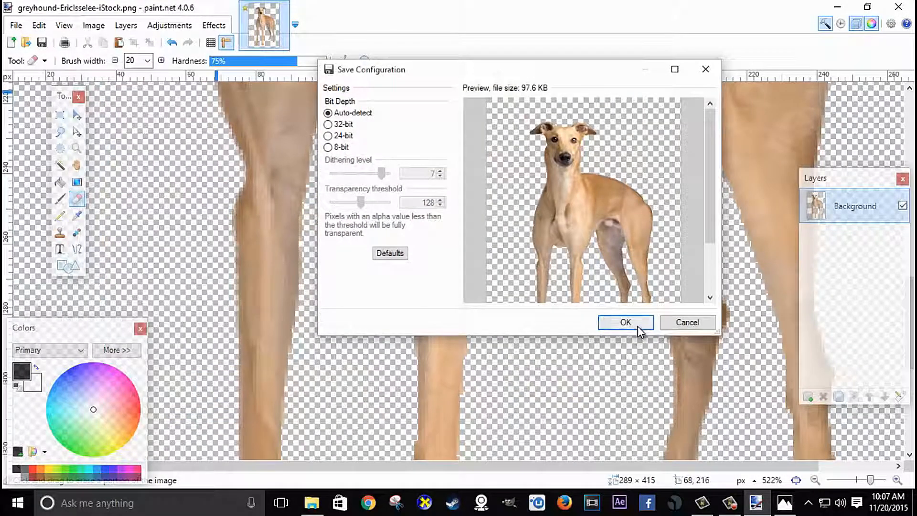
{"action": "left_click", "coordinate": [637, 326]}
{"action": "left_click", "coordinate": [785, 503]}
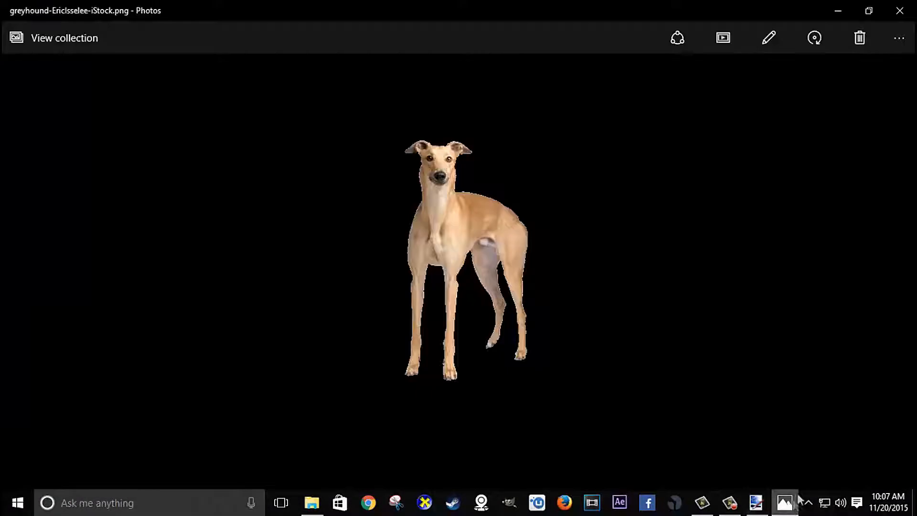
{"action": "left_click", "coordinate": [895, 14]}
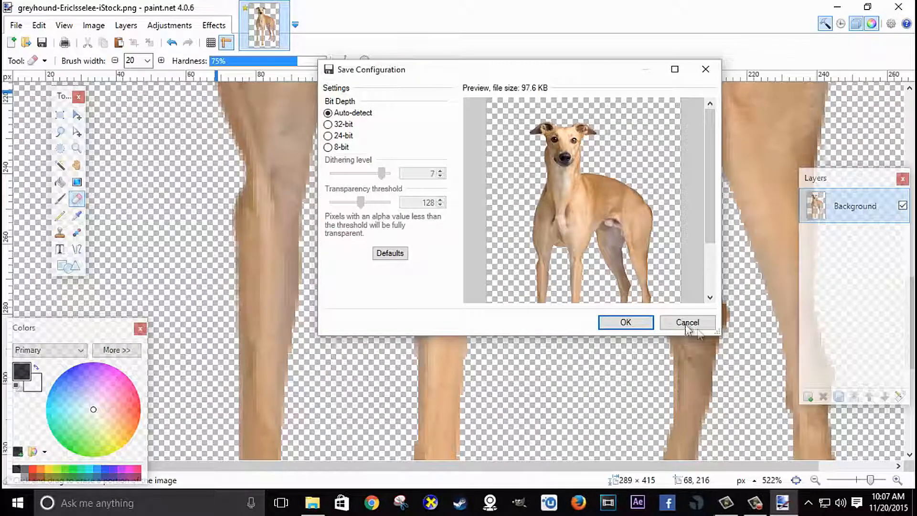
{"action": "left_click", "coordinate": [624, 321]}
Open the saved greyhound PNG from the dog track stuff folder in Photos and examine the cutout's edges up close.
{"action": "left_click", "coordinate": [837, 6]}
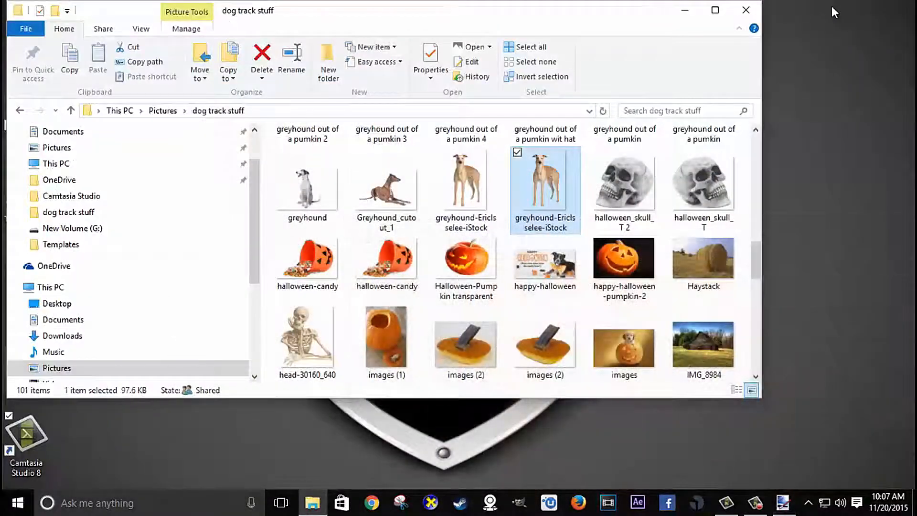
{"action": "double_click", "coordinate": [545, 172]}
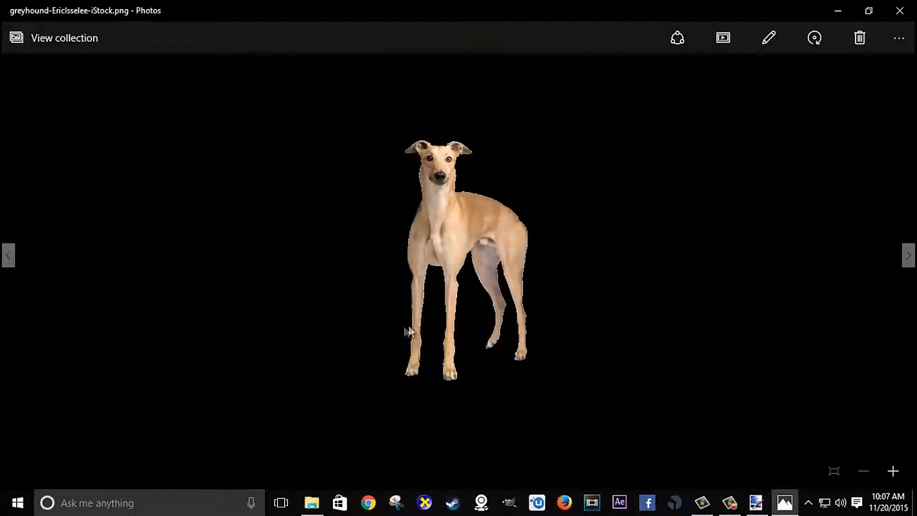
{"action": "scroll", "coordinate": [393, 276], "scroll_direction": "up", "scroll_amount": 5}
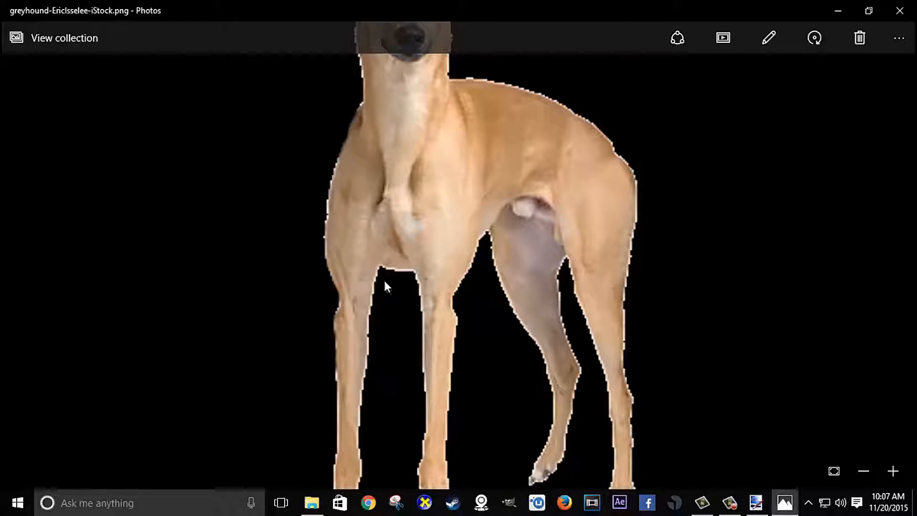
{"action": "scroll", "coordinate": [348, 276], "scroll_direction": "up", "scroll_amount": 3}
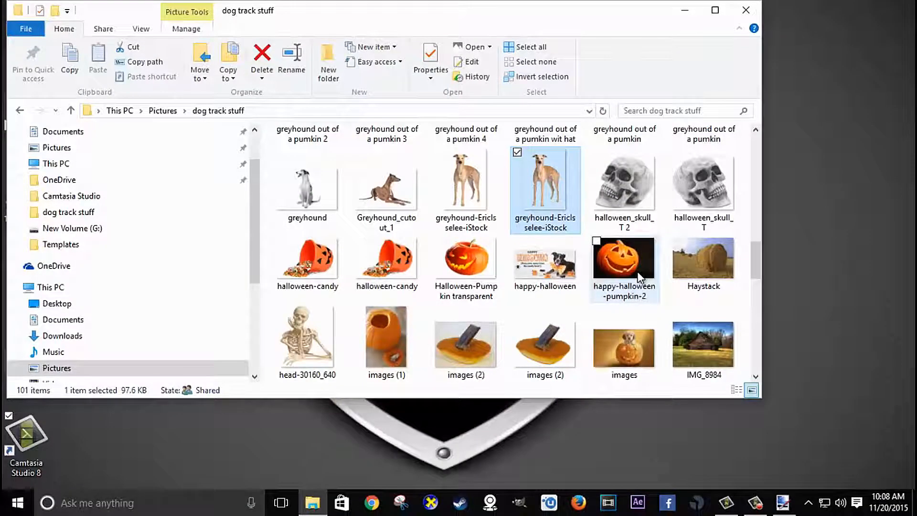
Find the barn and haystack photo lkldfirkdfnnvkdl.jpg in the dog track stuff folder and open it in paint.net.
{"action": "mouse_move", "coordinate": [639, 278]}
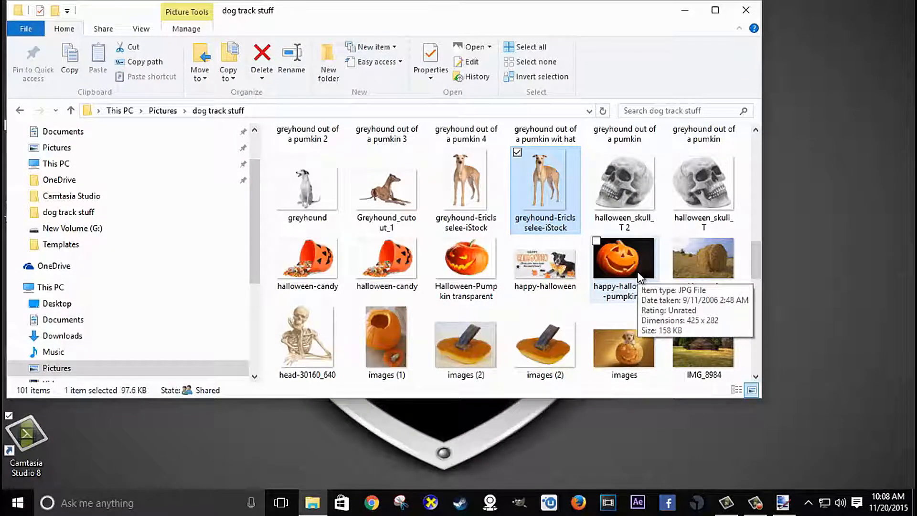
{"action": "scroll", "coordinate": [639, 278], "scroll_direction": "down", "scroll_amount": 3}
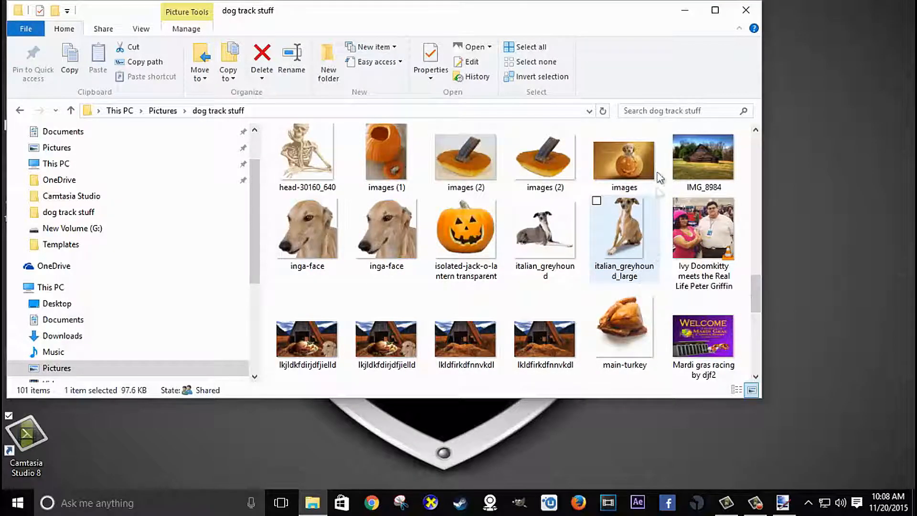
{"action": "scroll", "coordinate": [610, 294], "scroll_direction": "down", "scroll_amount": 6}
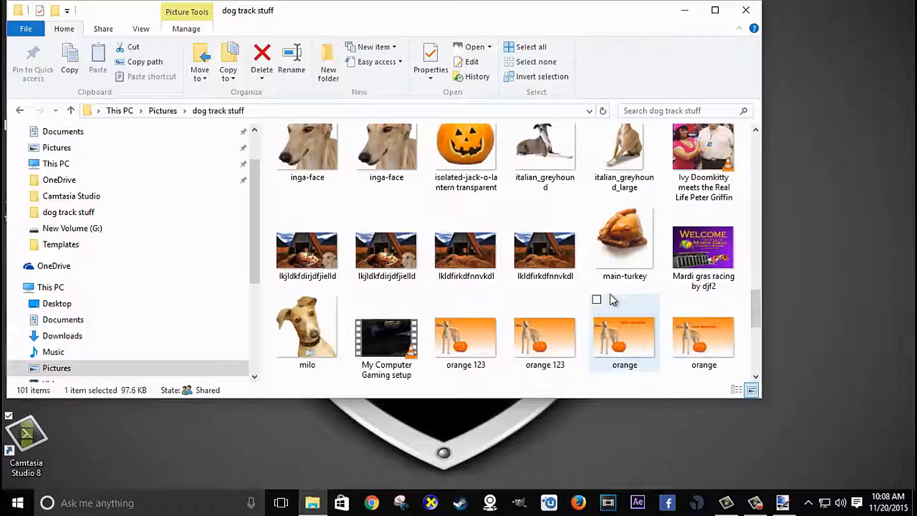
{"action": "scroll", "coordinate": [609, 294], "scroll_direction": "up", "scroll_amount": 6}
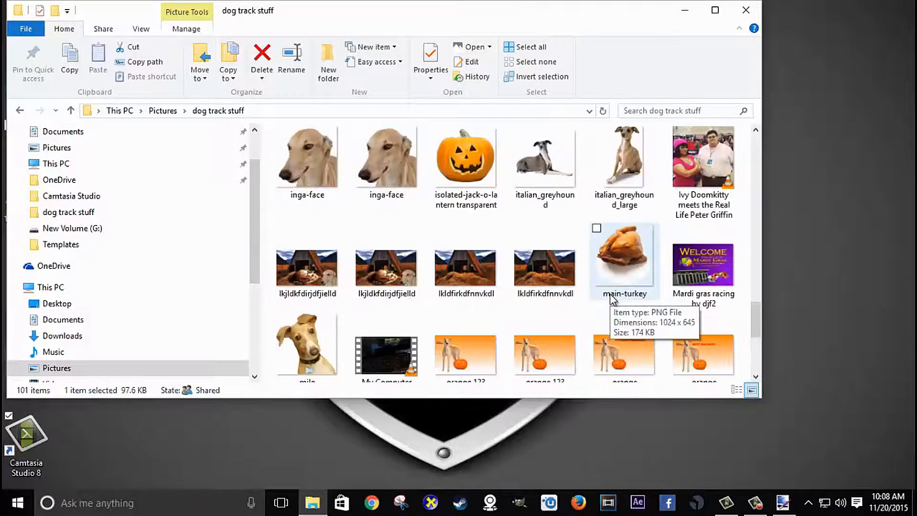
{"action": "scroll", "coordinate": [609, 294], "scroll_direction": "down", "scroll_amount": 3}
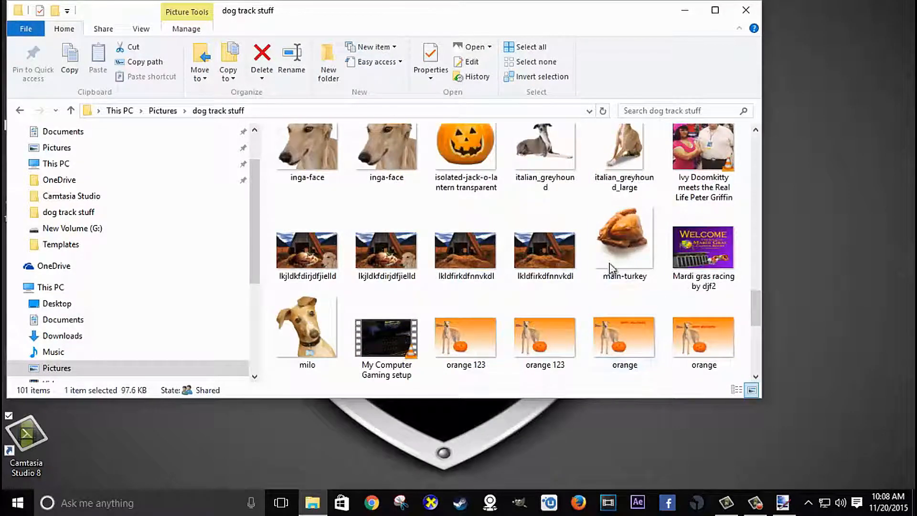
{"action": "right_click", "coordinate": [529, 240]}
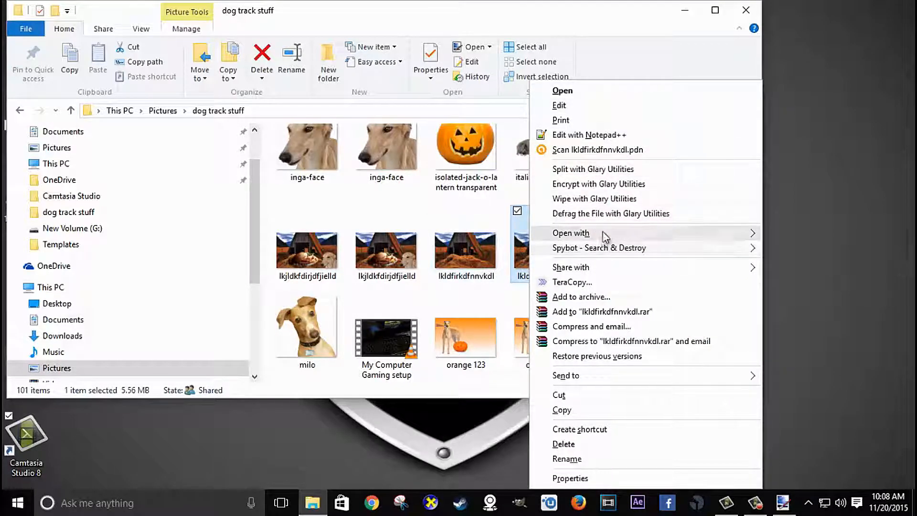
{"action": "mouse_move", "coordinate": [620, 232]}
{"action": "right_click", "coordinate": [468, 253]}
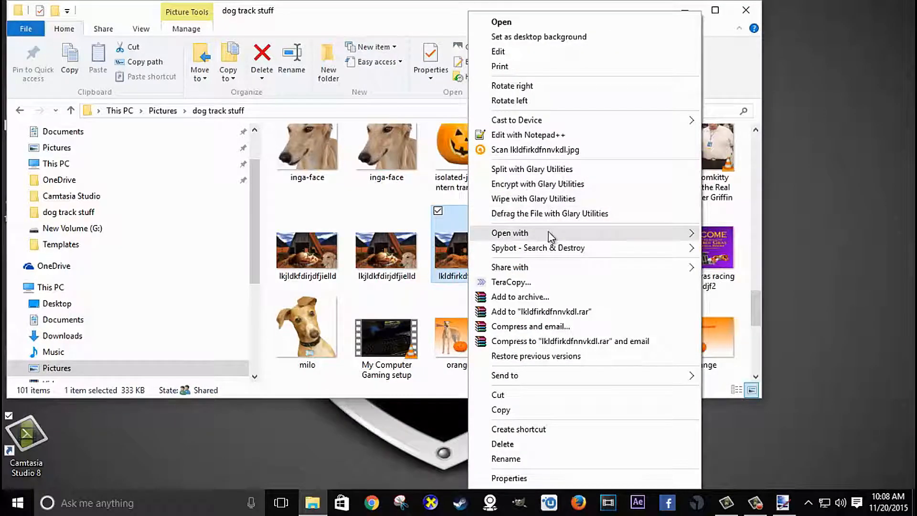
{"action": "mouse_move", "coordinate": [548, 234]}
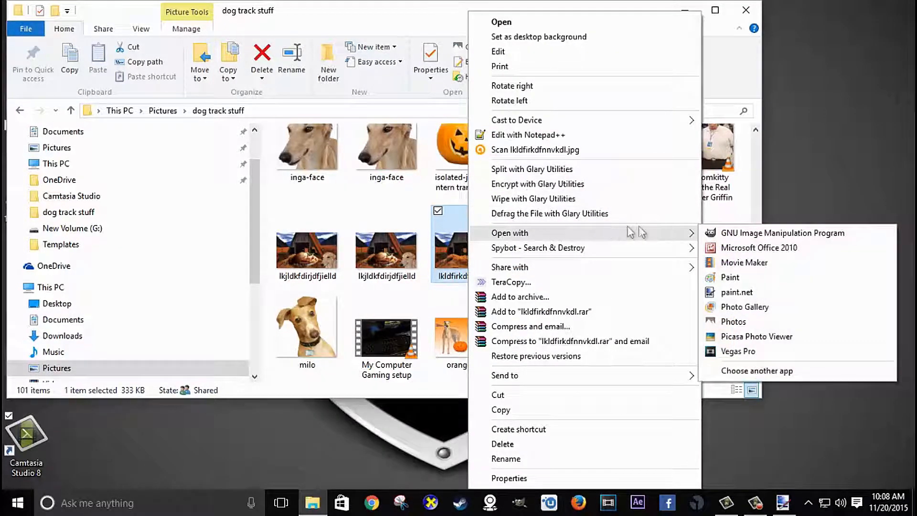
{"action": "left_click", "coordinate": [736, 292]}
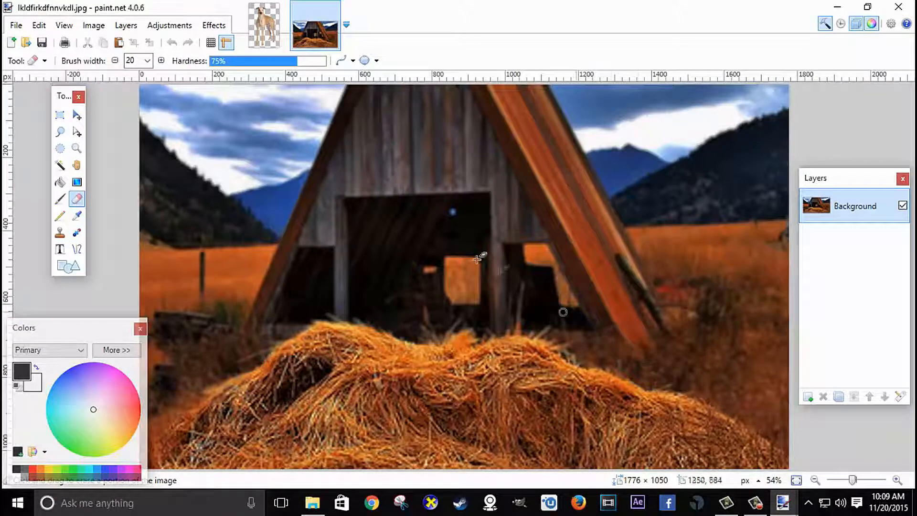
Delete the sky patches on both sides of the barn with the Magic Wand.
{"action": "left_click", "coordinate": [60, 167]}
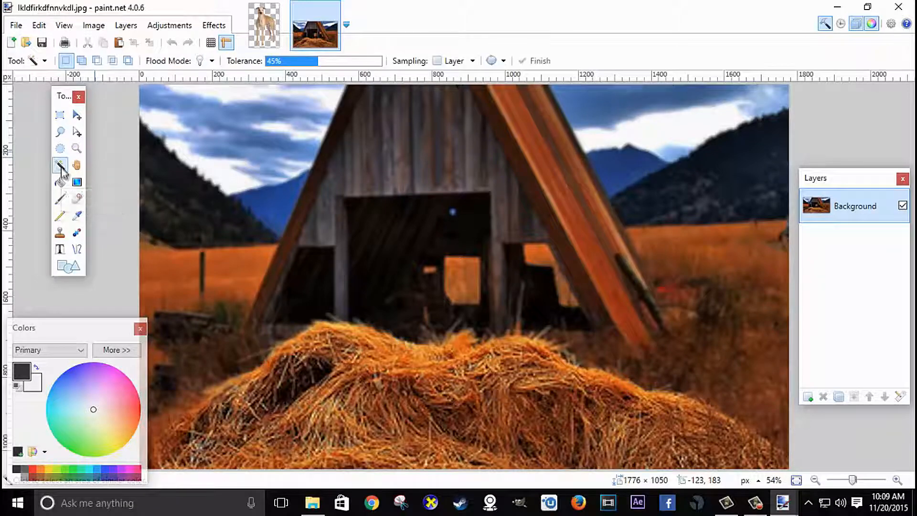
{"action": "left_click", "coordinate": [234, 183]}
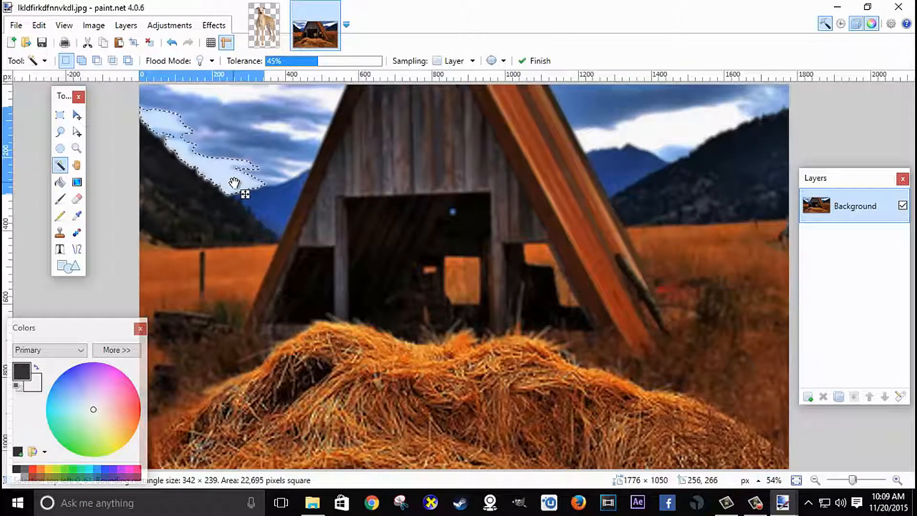
{"action": "key", "text": "Delete"}
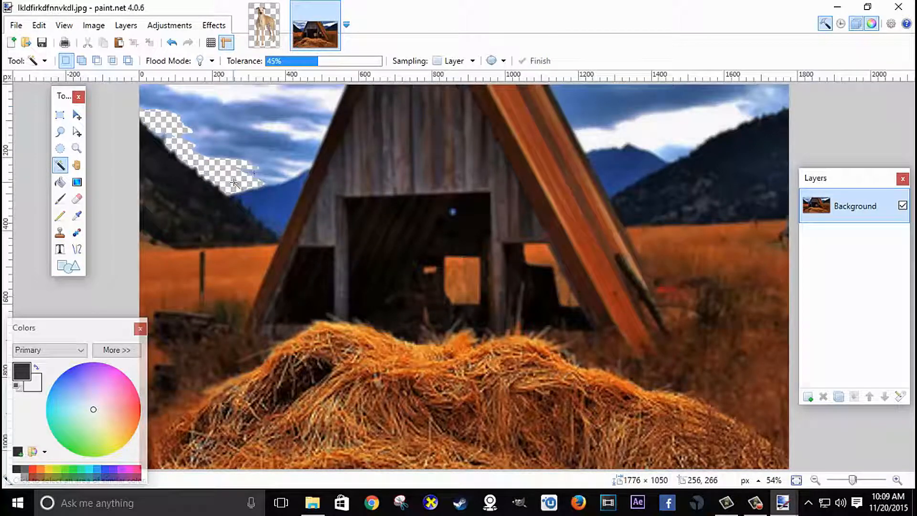
{"action": "left_click", "coordinate": [283, 136]}
{"action": "key", "text": "Delete"}
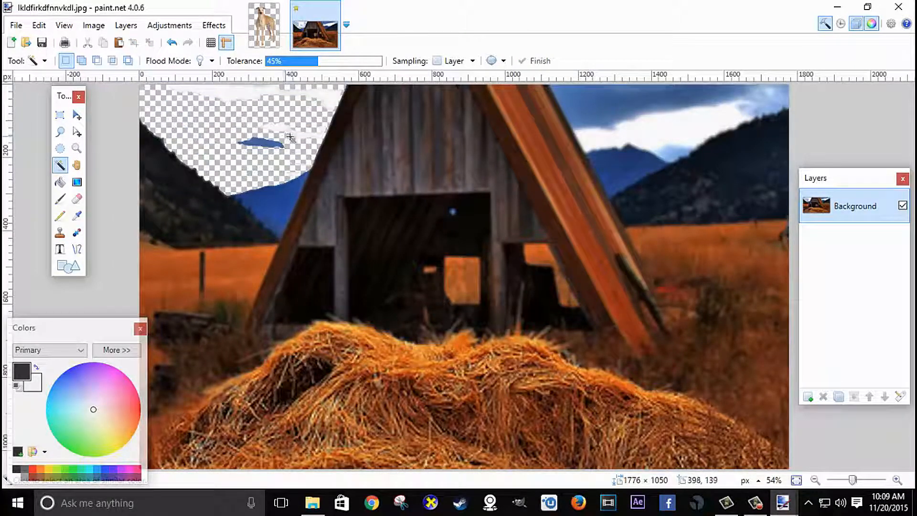
{"action": "left_click", "coordinate": [644, 130]}
{"action": "key", "text": "Delete"}
{"action": "left_click", "coordinate": [605, 105]}
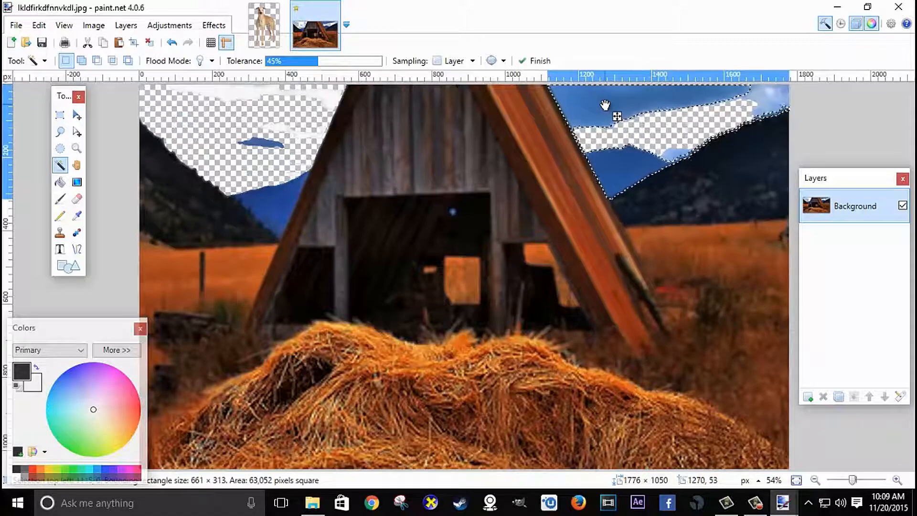
{"action": "key", "text": "Delete"}
Try to delete the dark hillside and its similar colors with the Magic Wand, and undo the deletion.
{"action": "left_click", "coordinate": [705, 183]}
{"action": "key", "text": "Delete"}
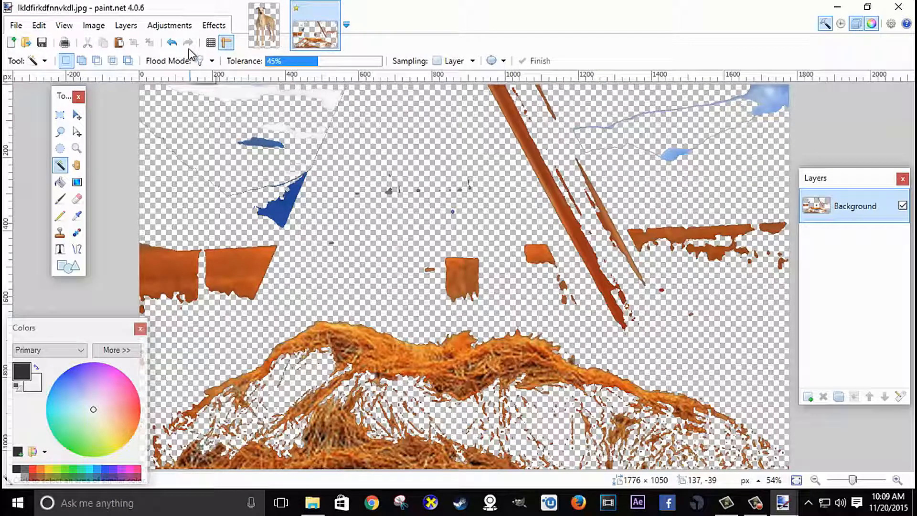
{"action": "key", "text": "ctrl+z"}
{"action": "key", "text": "ctrl+z"}
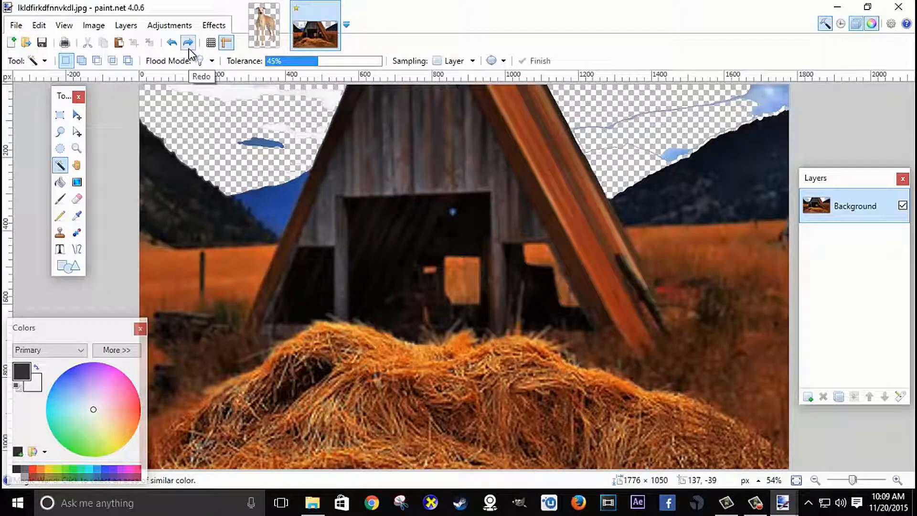
Outline everything above the haystack's upper contour with the Lasso Select tool and delete the selected background.
{"action": "left_click", "coordinate": [79, 199]}
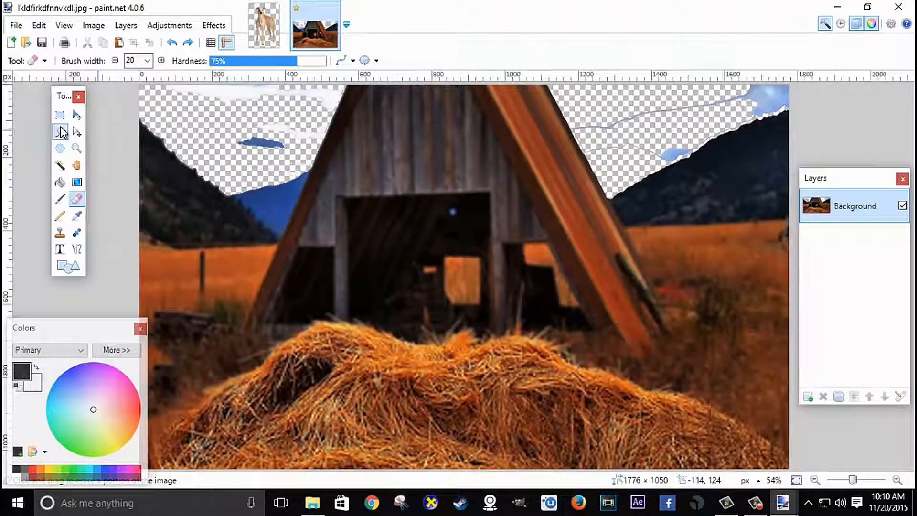
{"action": "left_click", "coordinate": [60, 131]}
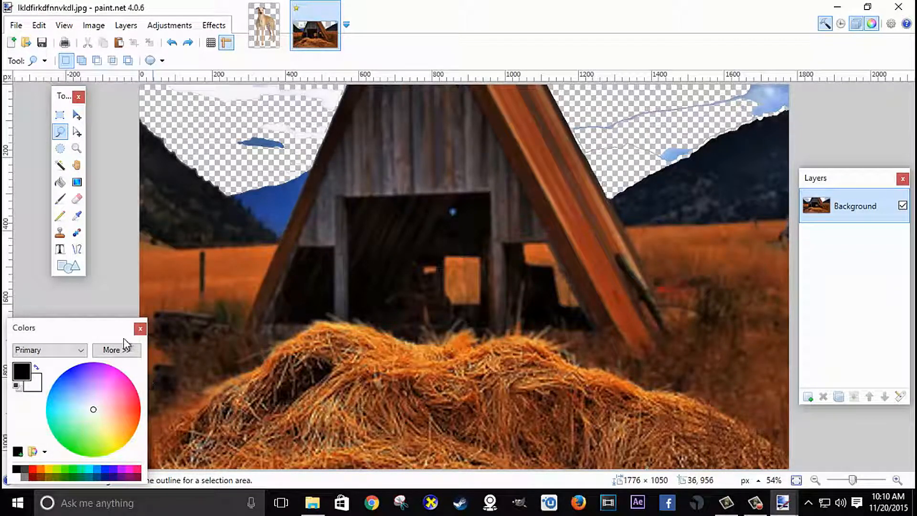
{"action": "left_click_drag", "start_coordinate": [88, 334], "coordinate": [34, 336]}
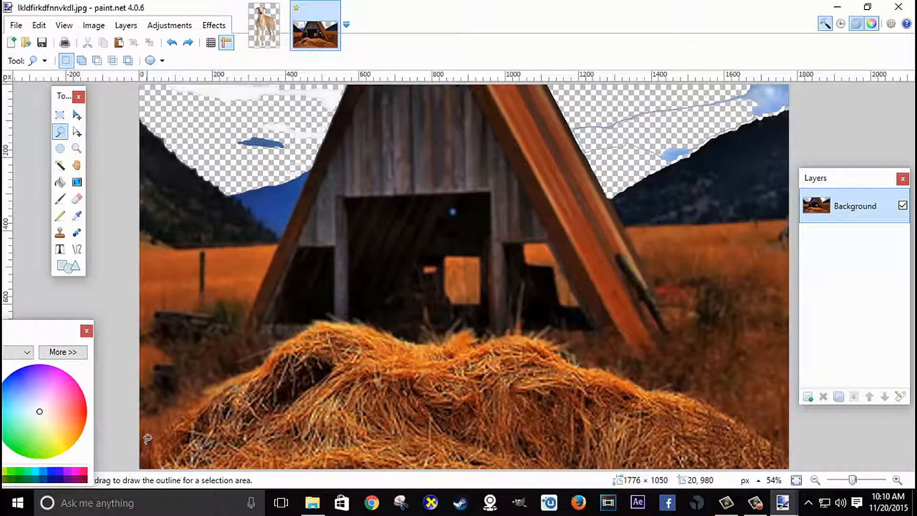
{"action": "mouse_move", "coordinate": [147, 444]}
{"action": "left_mouse_down"}
{"action": "mouse_move", "coordinate": [299, 327]}
{"action": "mouse_move", "coordinate": [333, 317]}
{"action": "mouse_move", "coordinate": [432, 342]}
{"action": "mouse_move", "coordinate": [464, 326]}
{"action": "mouse_move", "coordinate": [486, 336]}
{"action": "mouse_move", "coordinate": [535, 333]}
{"action": "mouse_move", "coordinate": [611, 371]}
{"action": "mouse_move", "coordinate": [716, 399]}
{"action": "mouse_move", "coordinate": [774, 429]}
{"action": "mouse_move", "coordinate": [788, 450]}
{"action": "mouse_move", "coordinate": [799, 380]}
{"action": "mouse_move", "coordinate": [782, 248]}
{"action": "mouse_move", "coordinate": [805, 1]}
{"action": "mouse_move", "coordinate": [138, 1]}
{"action": "left_mouse_up"}
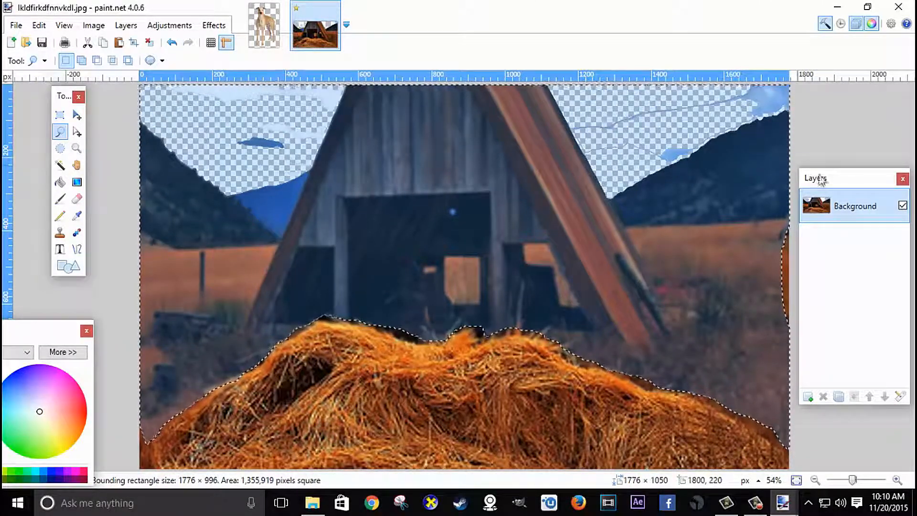
{"action": "key", "text": "Delete"}
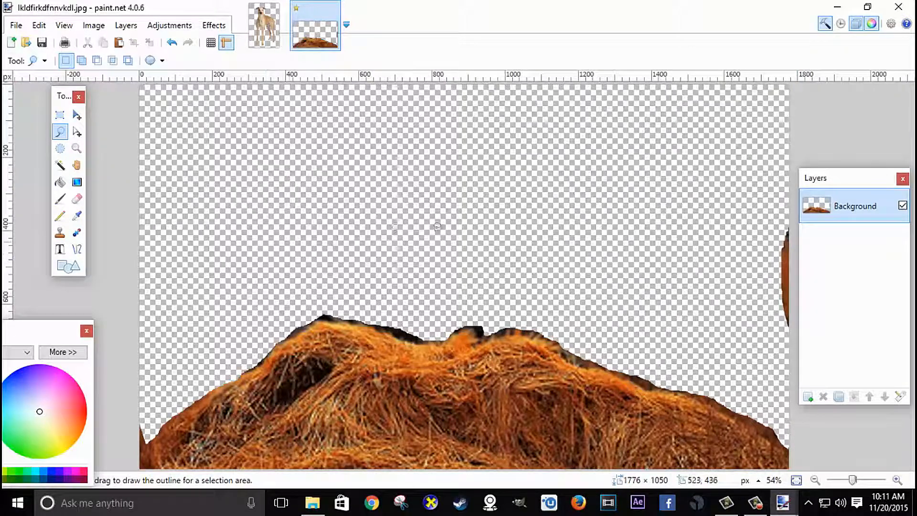
Set the Eraser's brush width to 150 and erase the dark leftover fringe along the haystack's upper edge.
{"action": "left_click", "coordinate": [77, 199]}
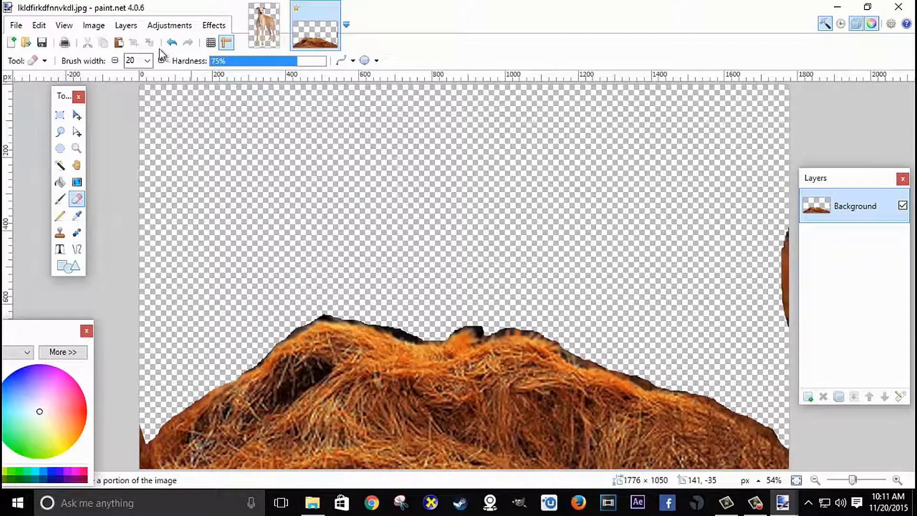
{"action": "left_click", "coordinate": [147, 60]}
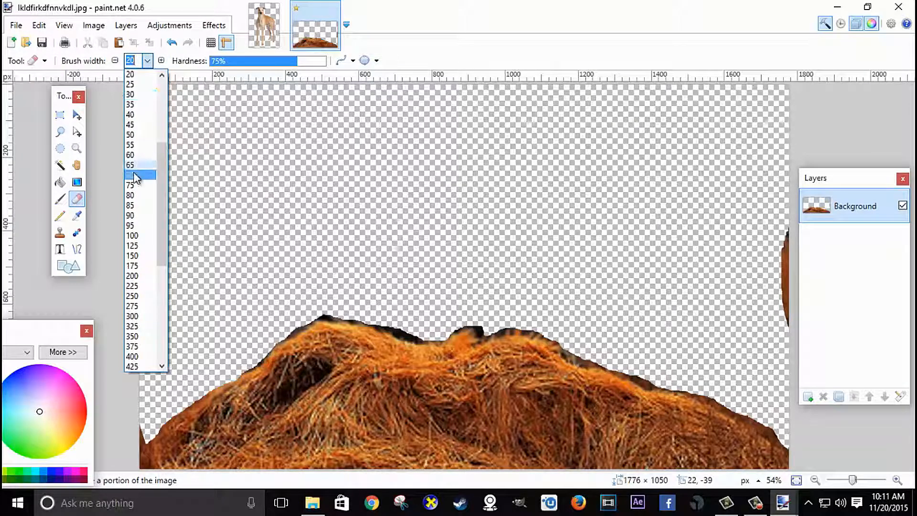
{"action": "left_click", "coordinate": [139, 256]}
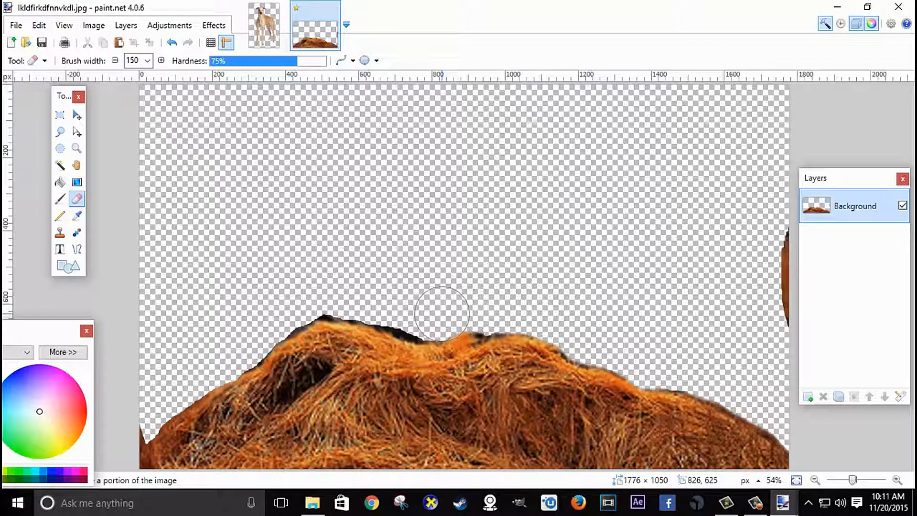
{"action": "mouse_move", "coordinate": [435, 315]}
{"action": "left_mouse_down"}
{"action": "mouse_move", "coordinate": [312, 290]}
{"action": "mouse_move", "coordinate": [258, 321]}
{"action": "mouse_move", "coordinate": [246, 344]}
{"action": "mouse_move", "coordinate": [208, 371]}
{"action": "mouse_move", "coordinate": [176, 378]}
{"action": "mouse_move", "coordinate": [149, 408]}
{"action": "left_mouse_up"}
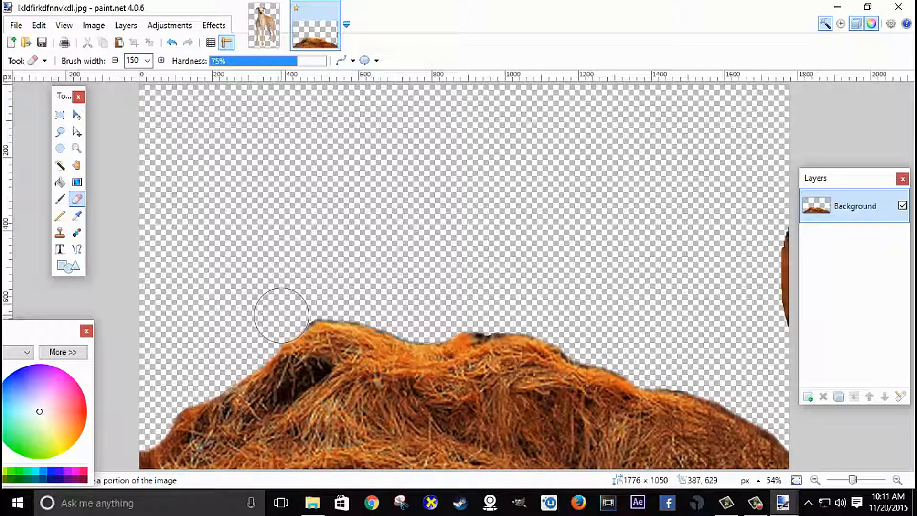
Erase the remaining dark fringe along the haystack's ridge and the brown leftover at the image's right edge.
{"action": "mouse_move", "coordinate": [302, 296]}
{"action": "left_mouse_down"}
{"action": "mouse_move", "coordinate": [436, 317]}
{"action": "mouse_move", "coordinate": [474, 308]}
{"action": "mouse_move", "coordinate": [545, 319]}
{"action": "mouse_move", "coordinate": [764, 399]}
{"action": "mouse_move", "coordinate": [831, 428]}
{"action": "left_mouse_up"}
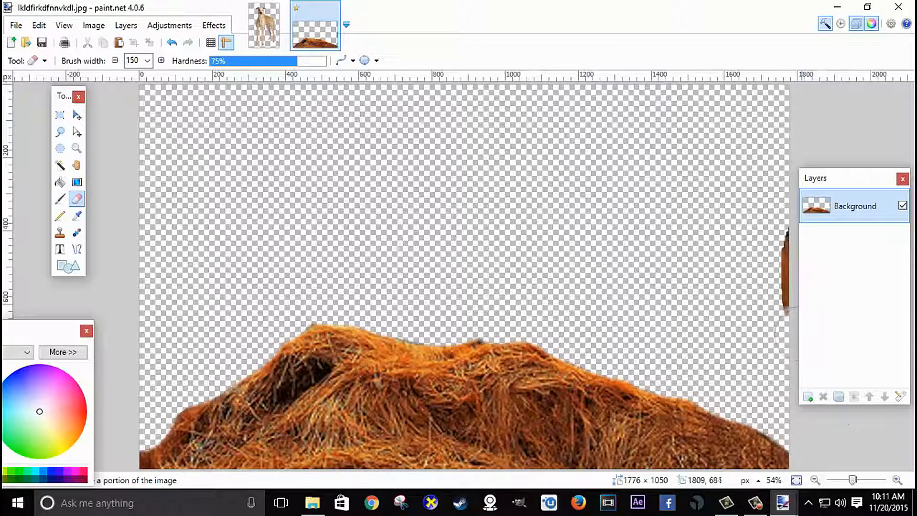
{"action": "left_click_drag", "start_coordinate": [804, 337], "coordinate": [783, 171]}
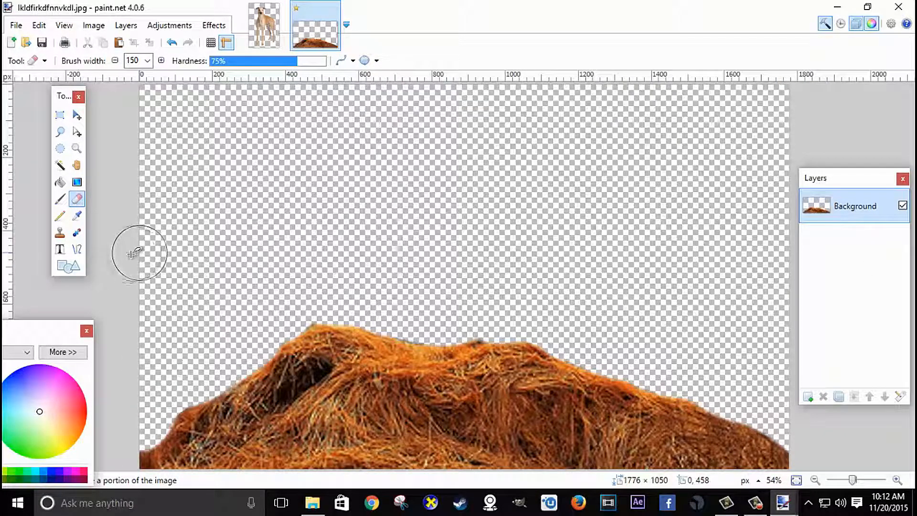
Choose the Clone Stamp, set its brush width to 1, and set an anchor point near the haystack's upper edge.
{"action": "left_click", "coordinate": [60, 233]}
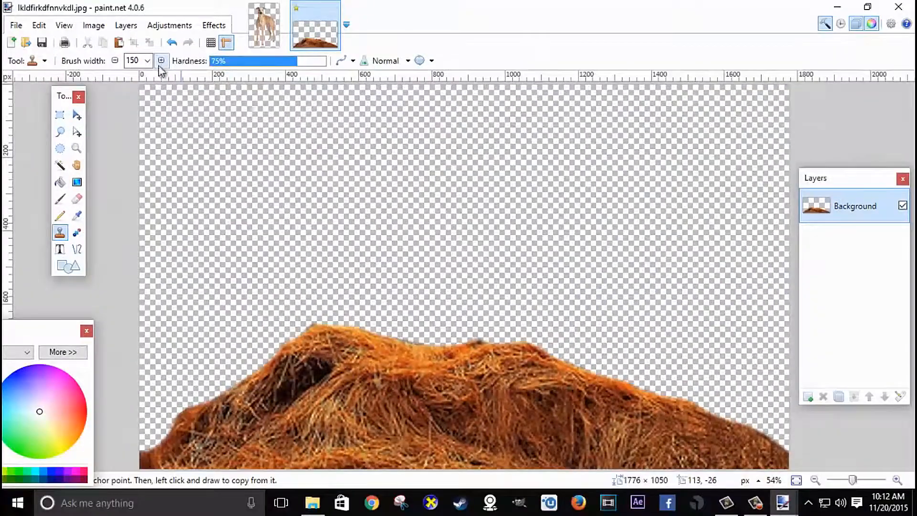
{"action": "left_click", "coordinate": [147, 60]}
{"action": "scroll", "coordinate": [141, 191], "scroll_direction": "up", "scroll_amount": 10}
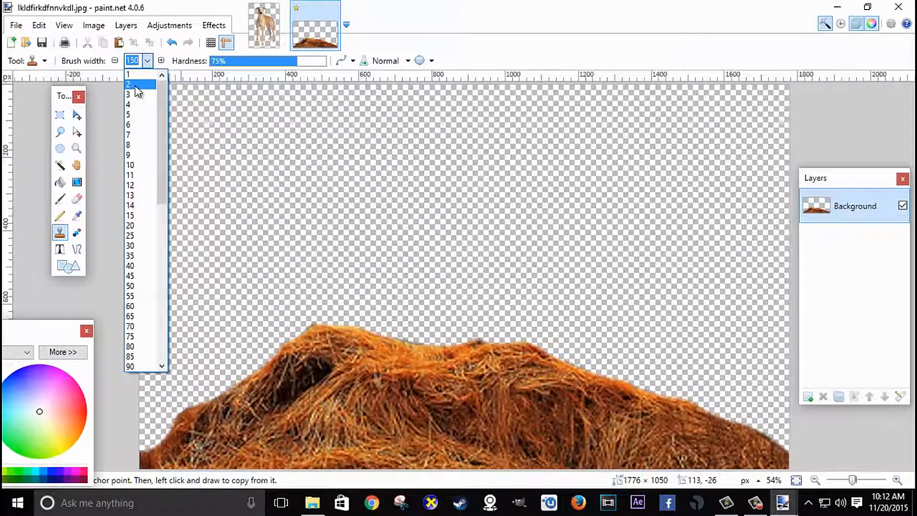
{"action": "left_click", "coordinate": [131, 74]}
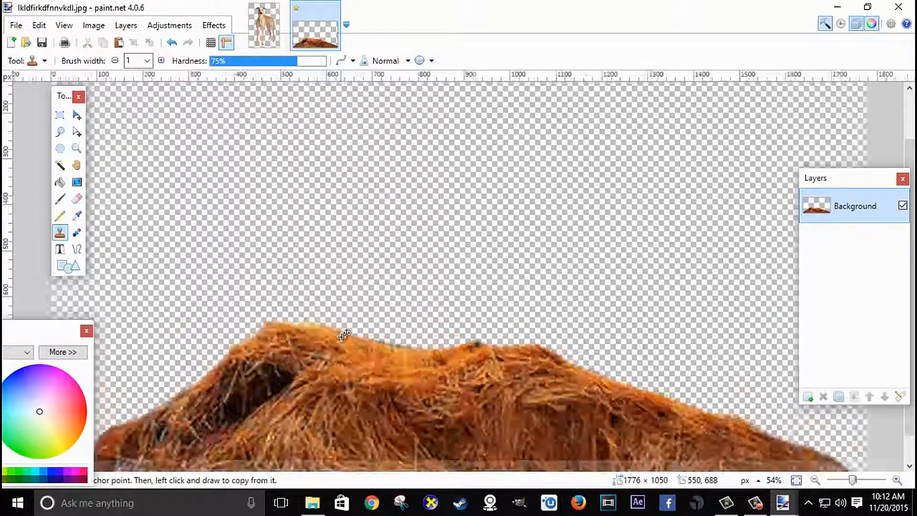
{"action": "scroll", "coordinate": [342, 335], "scroll_direction": "up", "scroll_amount": 5}
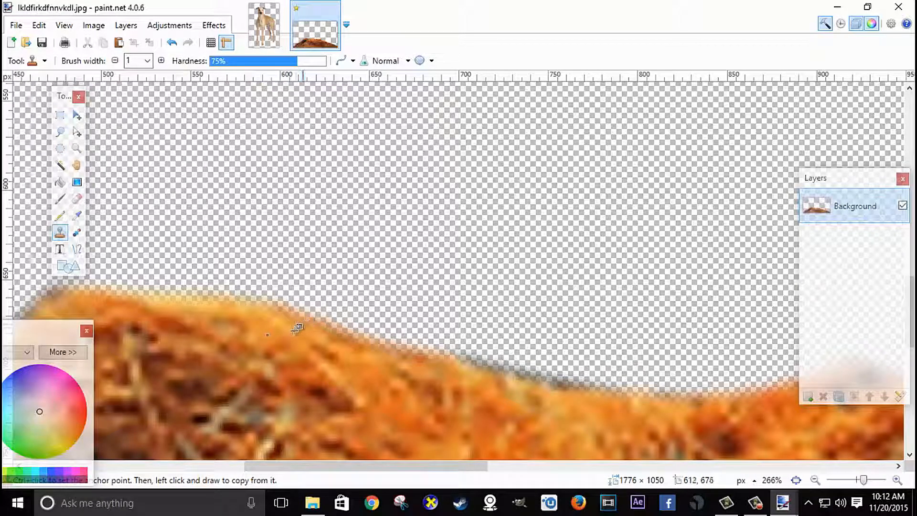
{"action": "scroll", "coordinate": [270, 341], "scroll_direction": "up", "scroll_amount": 12}
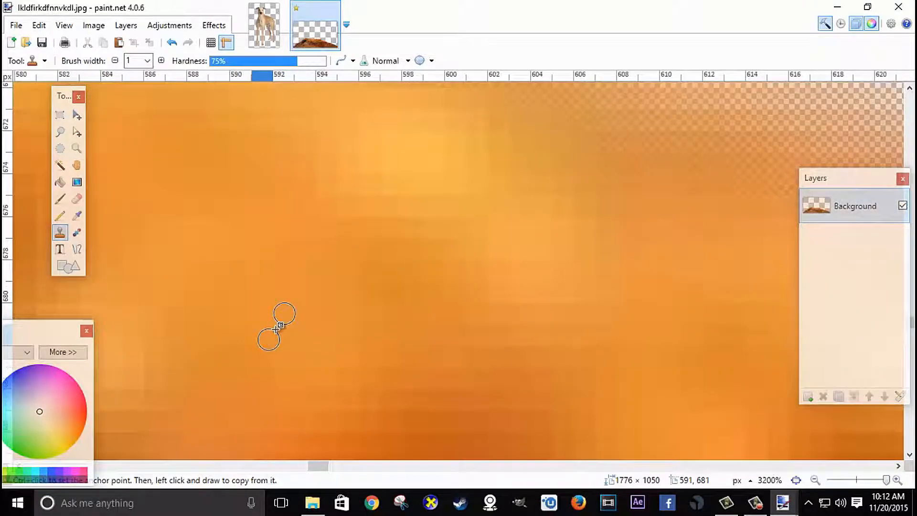
{"action": "scroll", "coordinate": [291, 310], "scroll_direction": "down", "scroll_amount": 3}
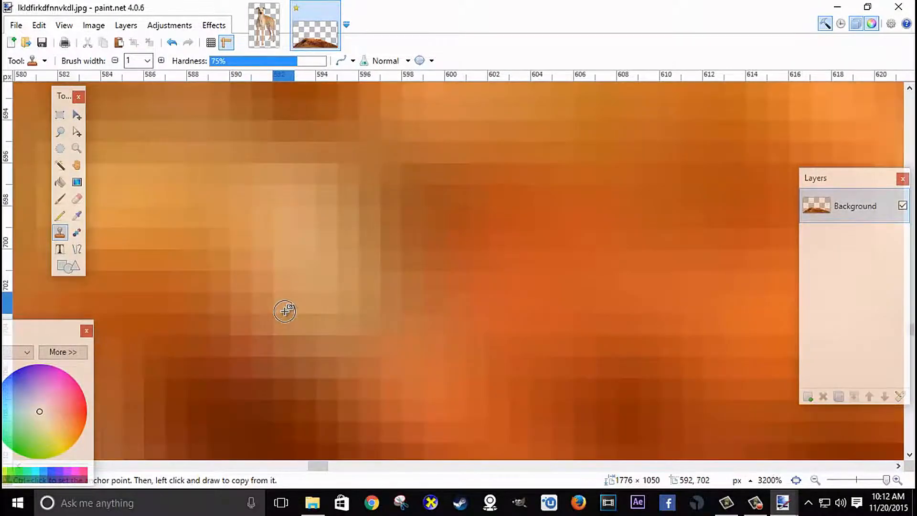
{"action": "scroll", "coordinate": [306, 264], "scroll_direction": "down", "scroll_amount": 12}
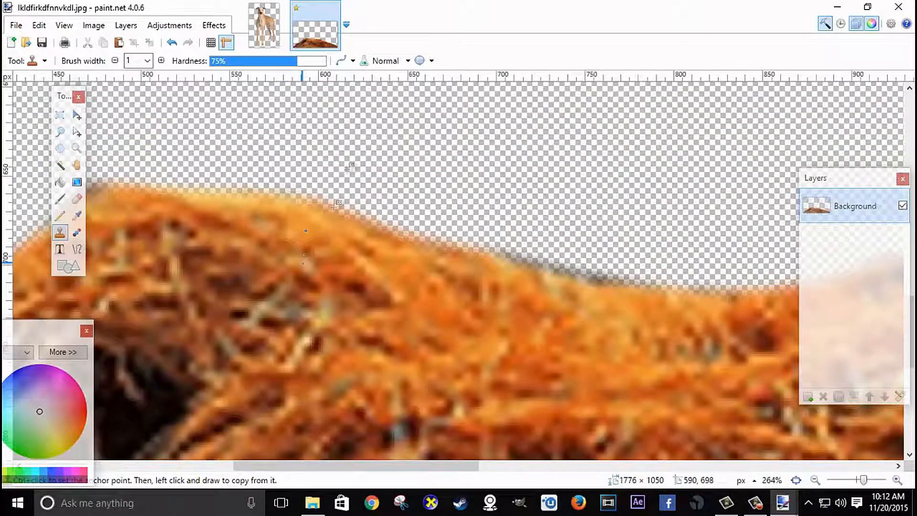
Set the Clone Stamp's brush width to 8 and clone straw tufts along the haystack's upper-left crest.
{"action": "left_click", "coordinate": [147, 61]}
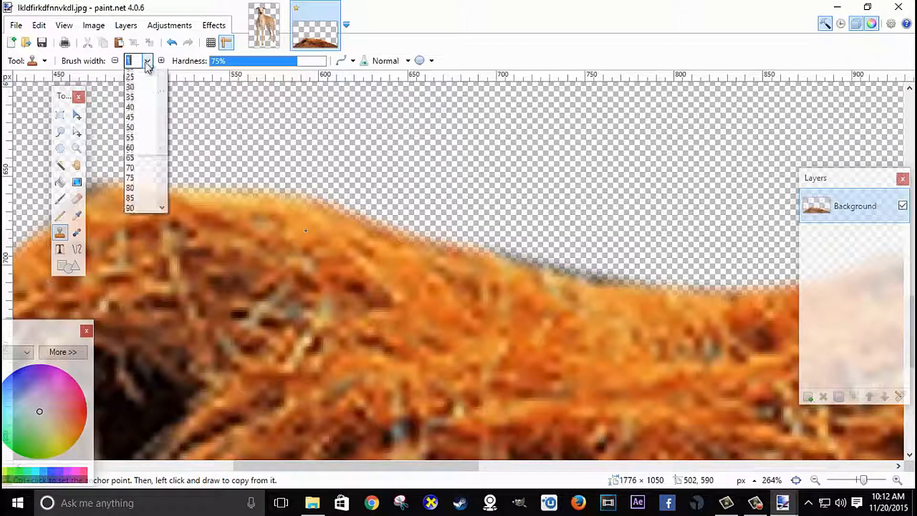
{"action": "left_click", "coordinate": [140, 140]}
{"action": "type", "text": "8"}
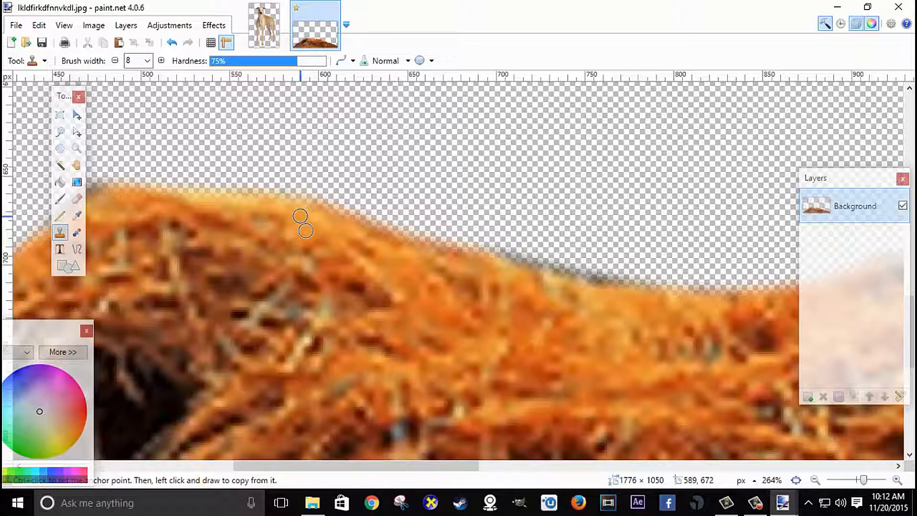
{"action": "mouse_move", "coordinate": [305, 206]}
{"action": "left_mouse_down"}
{"action": "mouse_move", "coordinate": [299, 180]}
{"action": "mouse_move", "coordinate": [272, 199]}
{"action": "mouse_move", "coordinate": [272, 174]}
{"action": "mouse_move", "coordinate": [278, 212]}
{"action": "mouse_move", "coordinate": [257, 217]}
{"action": "mouse_move", "coordinate": [241, 209]}
{"action": "mouse_move", "coordinate": [239, 173]}
{"action": "left_mouse_up"}
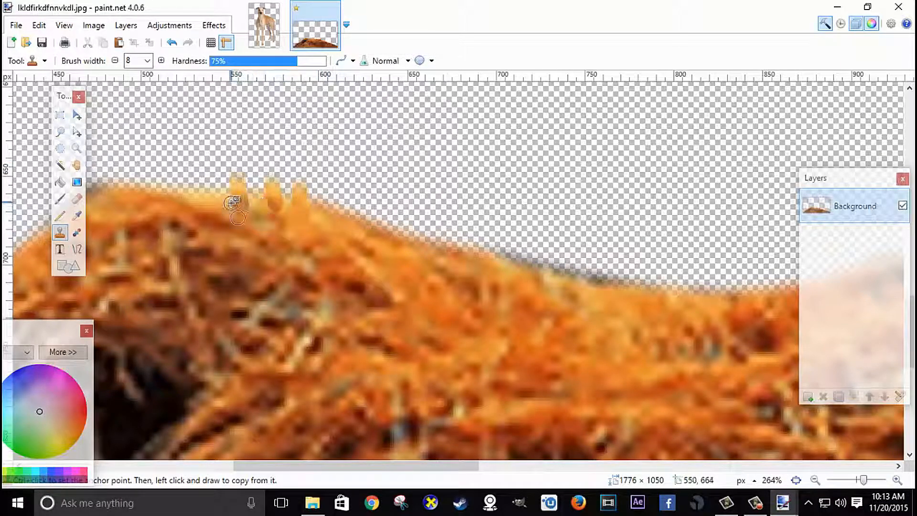
{"action": "scroll", "coordinate": [329, 217], "scroll_direction": "down", "scroll_amount": 3}
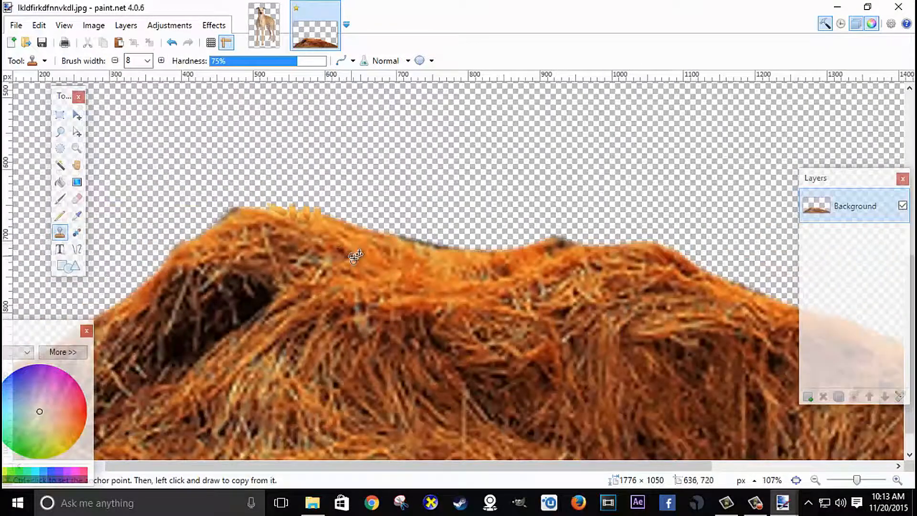
Clone straw from new anchor points along the rest of the haystack's ridge and both slopes to roughen the outline.
{"action": "scroll", "coordinate": [354, 256], "scroll_direction": "down", "scroll_amount": 2}
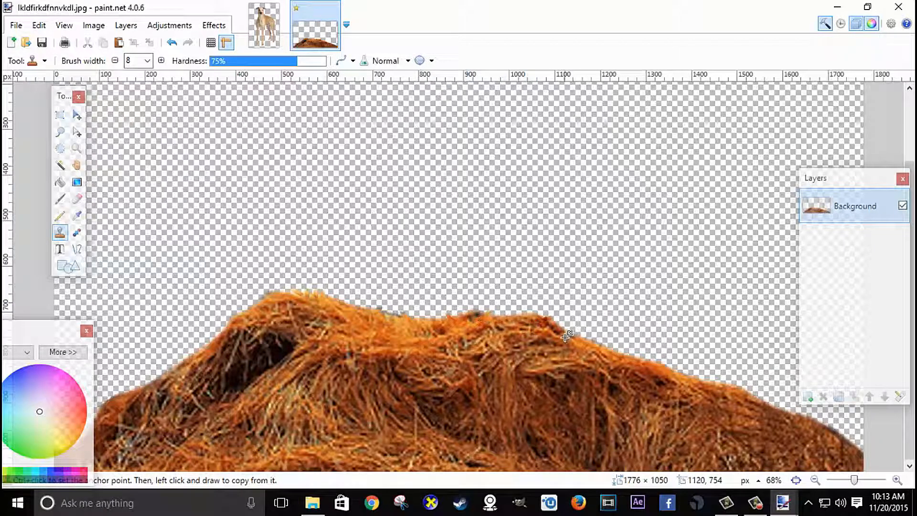
{"action": "left_click", "coordinate": [481, 341], "text": "ctrl"}
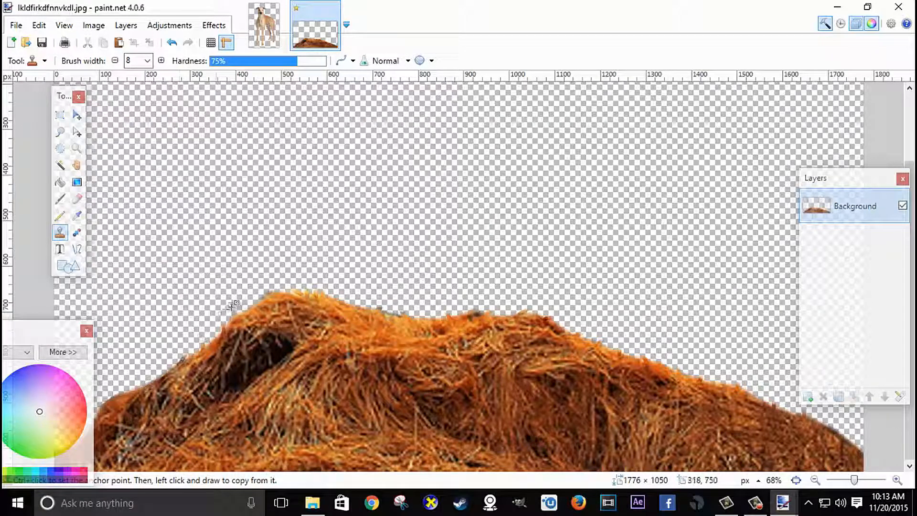
{"action": "left_click", "coordinate": [330, 310], "text": "ctrl"}
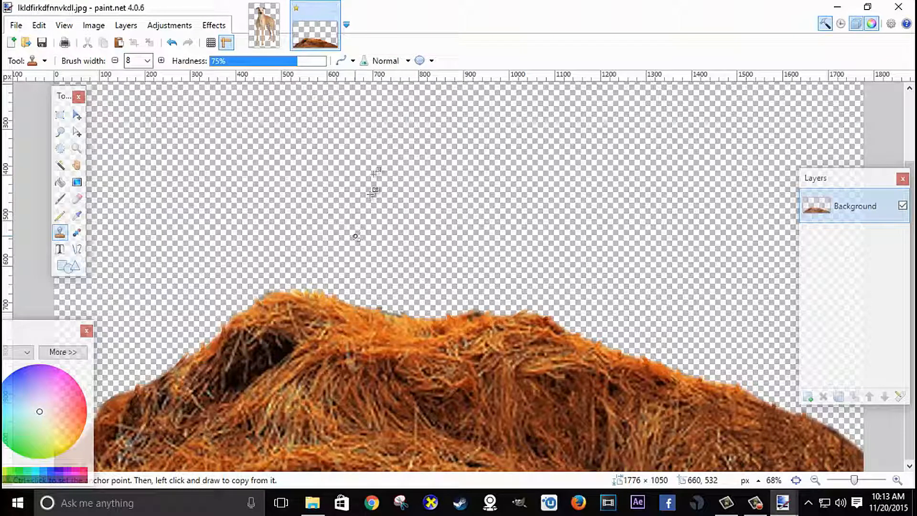
Close the haystack image without saving its changes and minimize the image editor.
{"action": "left_click", "coordinate": [335, 7]}
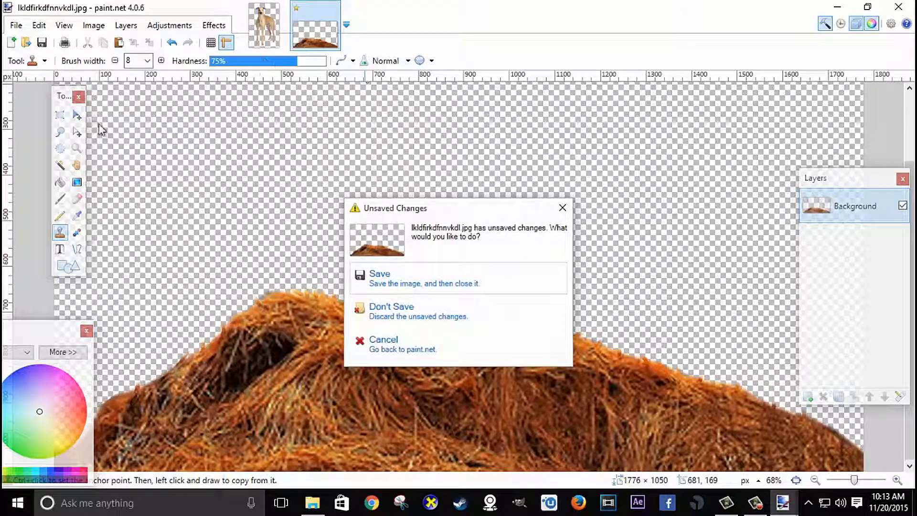
{"action": "left_click", "coordinate": [399, 309]}
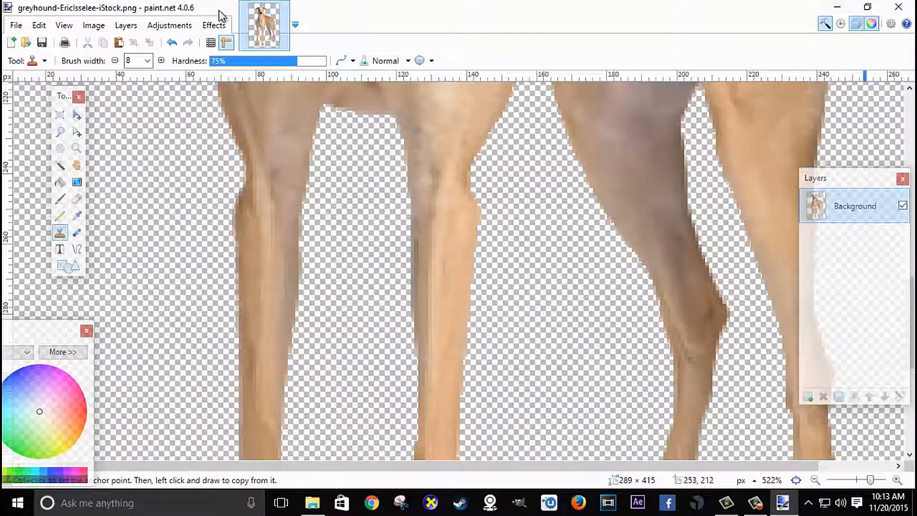
{"action": "left_click", "coordinate": [836, 7]}
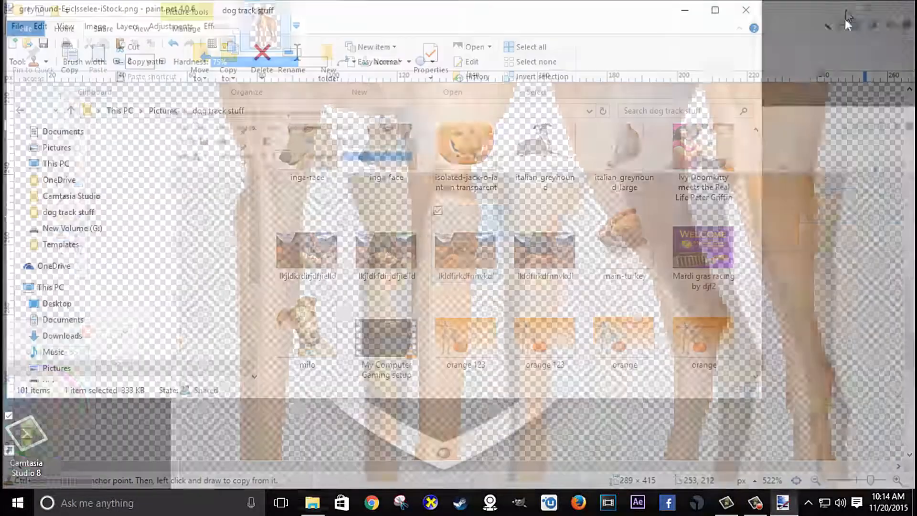
Find the "images" picture of the puppy in a pumpkin in the dog track stuff folder and open it with paint.net.
{"action": "scroll", "coordinate": [608, 285], "scroll_direction": "up", "scroll_amount": 6}
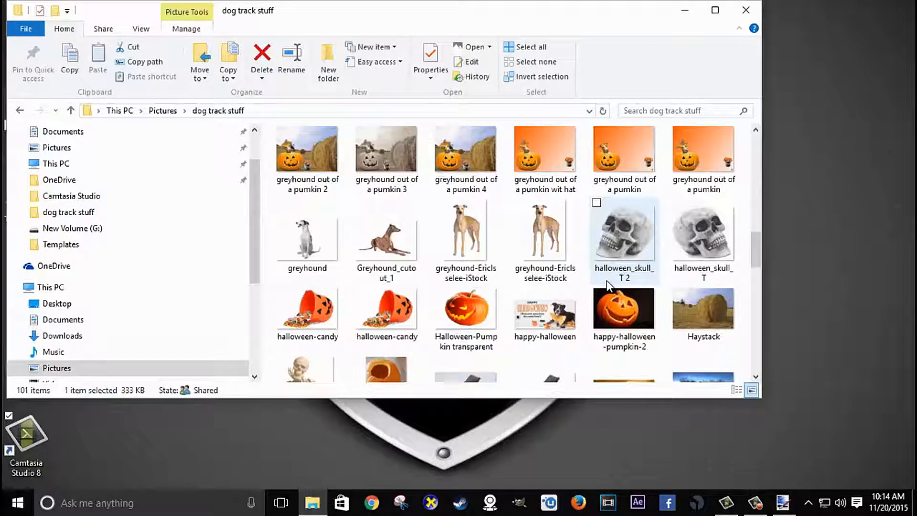
{"action": "scroll", "coordinate": [607, 283], "scroll_direction": "up", "scroll_amount": 10}
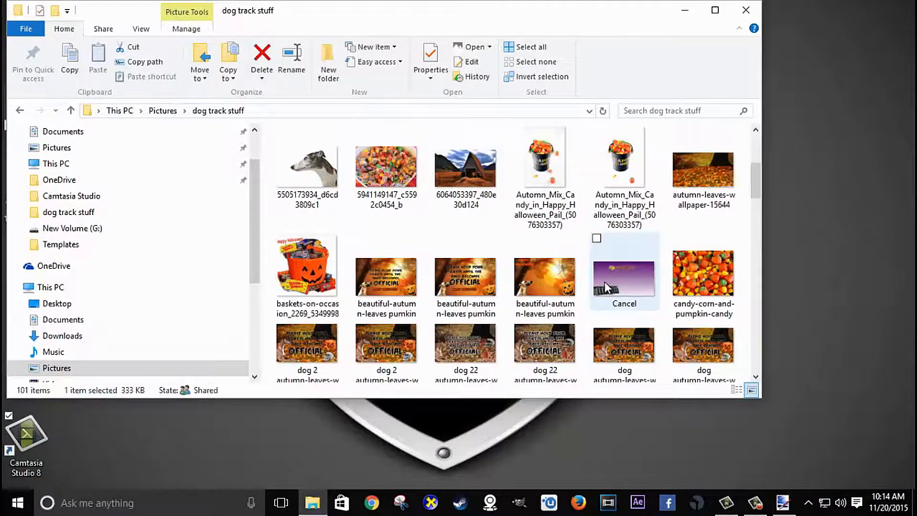
{"action": "scroll", "coordinate": [606, 286], "scroll_direction": "down", "scroll_amount": 5}
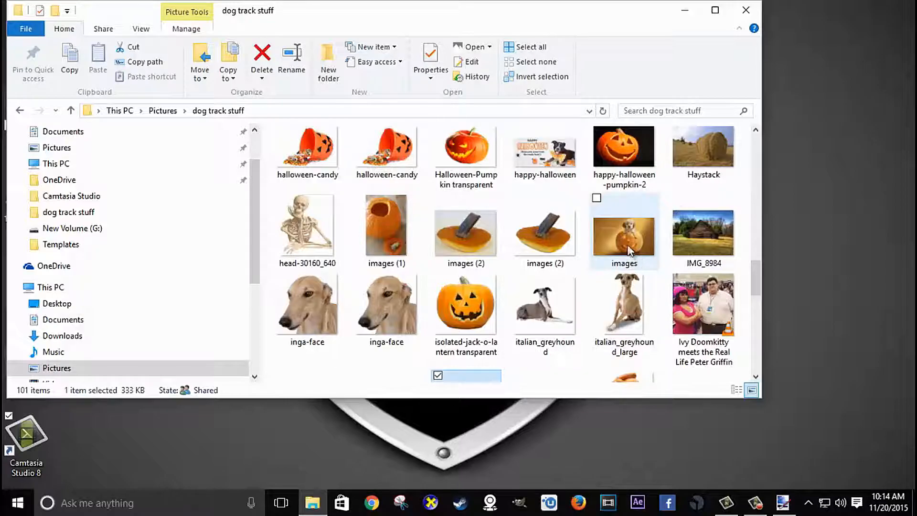
{"action": "right_click", "coordinate": [629, 244]}
{"action": "mouse_move", "coordinate": [643, 233]}
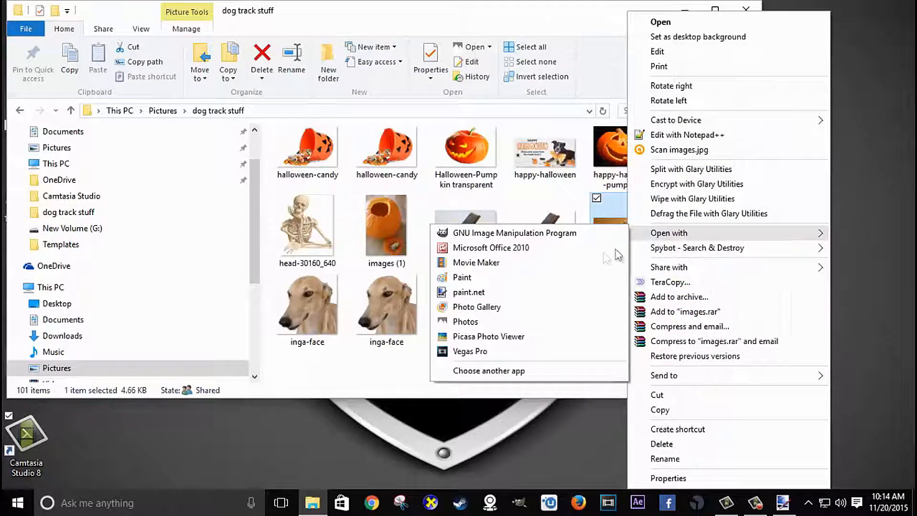
{"action": "left_click", "coordinate": [529, 295]}
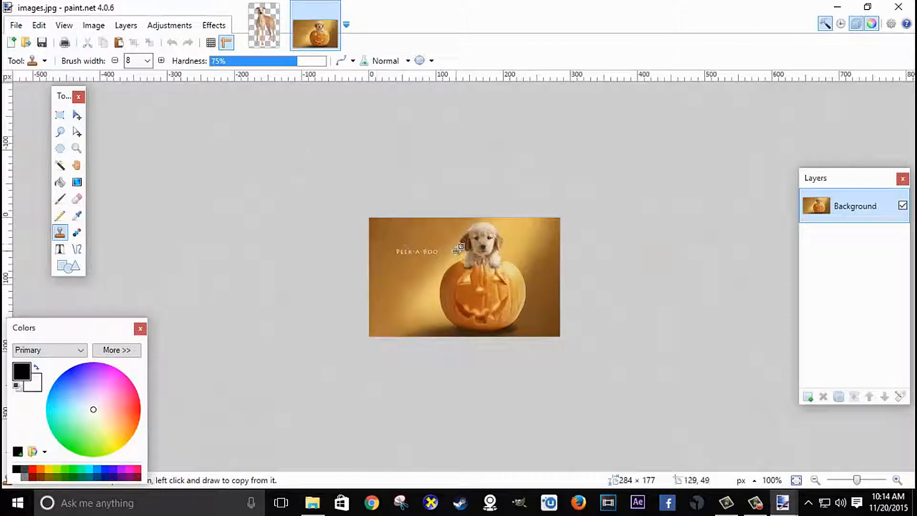
Try to select the golden background with the Magic Wand at 45% tolerance, and undo the selection.
{"action": "scroll", "coordinate": [581, 255], "scroll_direction": "up", "scroll_amount": 3}
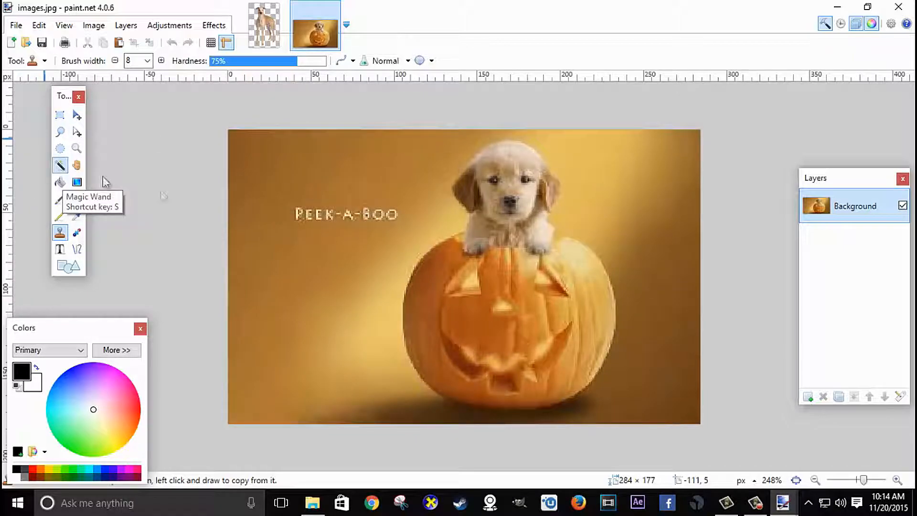
{"action": "left_click", "coordinate": [59, 164]}
{"action": "left_click", "coordinate": [339, 180]}
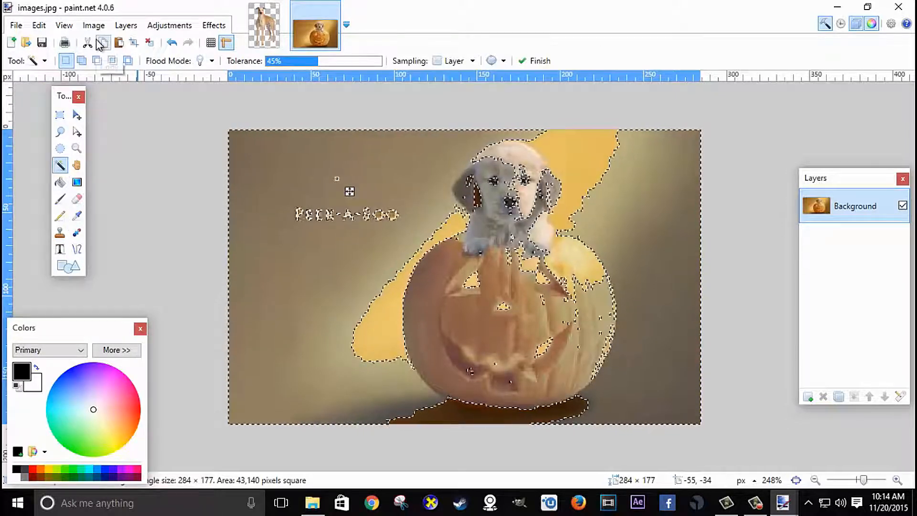
{"action": "key", "text": "ctrl+z"}
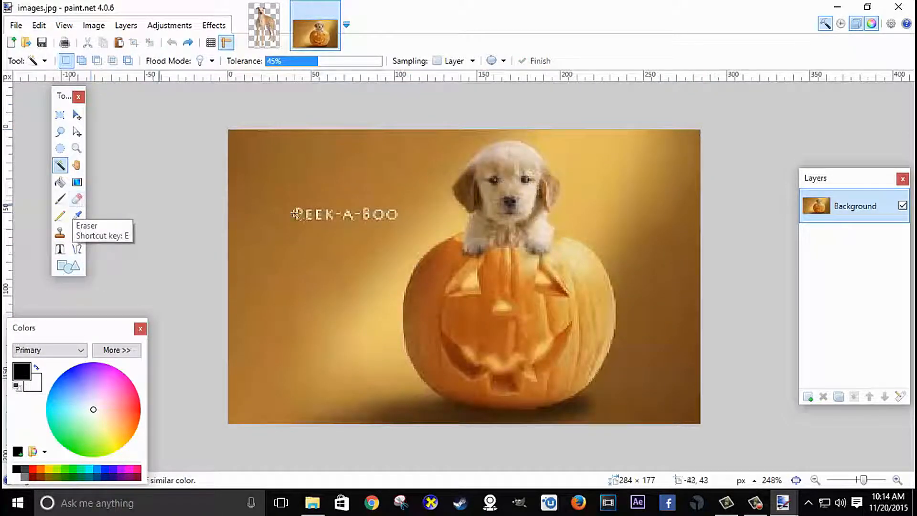
Copy a loose Lasso Select outline around the puppy and pumpkin, and add a new layer.
{"action": "left_click", "coordinate": [61, 132]}
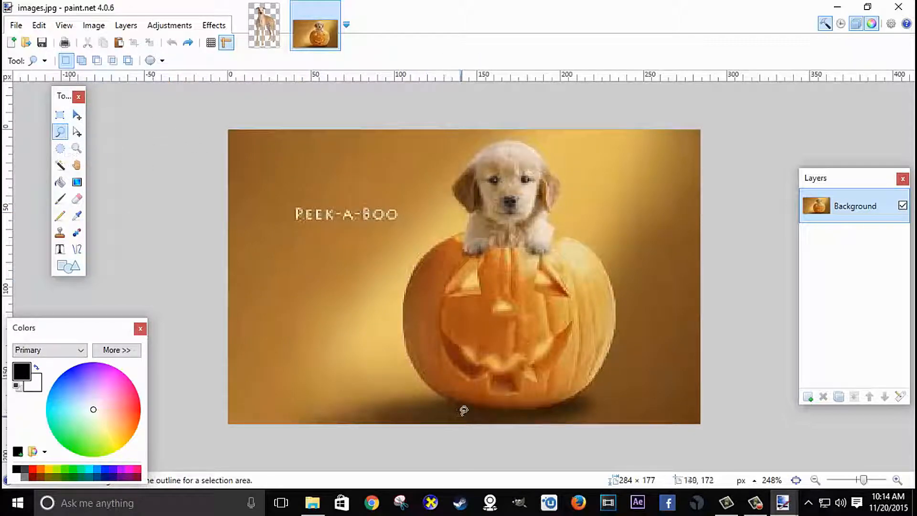
{"action": "mouse_move", "coordinate": [460, 409]}
{"action": "left_mouse_down"}
{"action": "mouse_move", "coordinate": [406, 380]}
{"action": "mouse_move", "coordinate": [387, 275]}
{"action": "mouse_move", "coordinate": [477, 141]}
{"action": "mouse_move", "coordinate": [506, 129]}
{"action": "mouse_move", "coordinate": [579, 147]}
{"action": "mouse_move", "coordinate": [600, 196]}
{"action": "mouse_move", "coordinate": [630, 329]}
{"action": "mouse_move", "coordinate": [619, 380]}
{"action": "mouse_move", "coordinate": [567, 408]}
{"action": "left_mouse_up"}
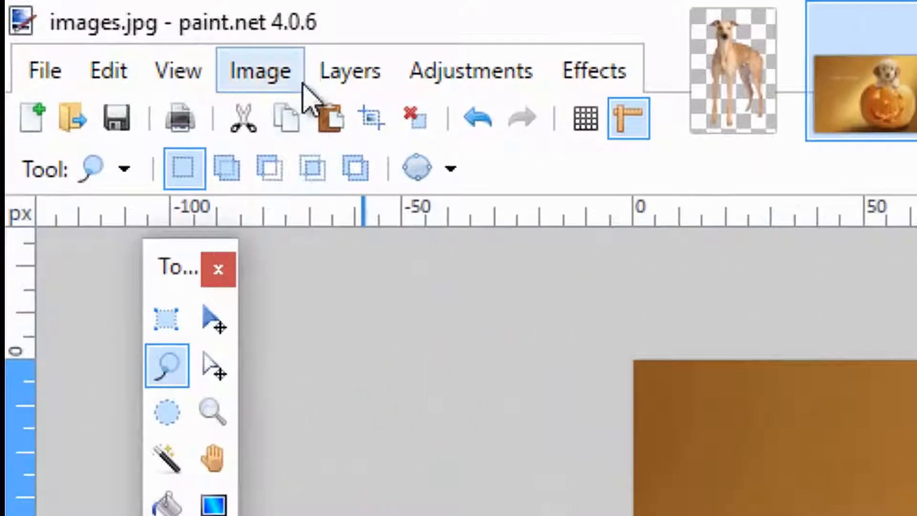
{"action": "left_click", "coordinate": [278, 70]}
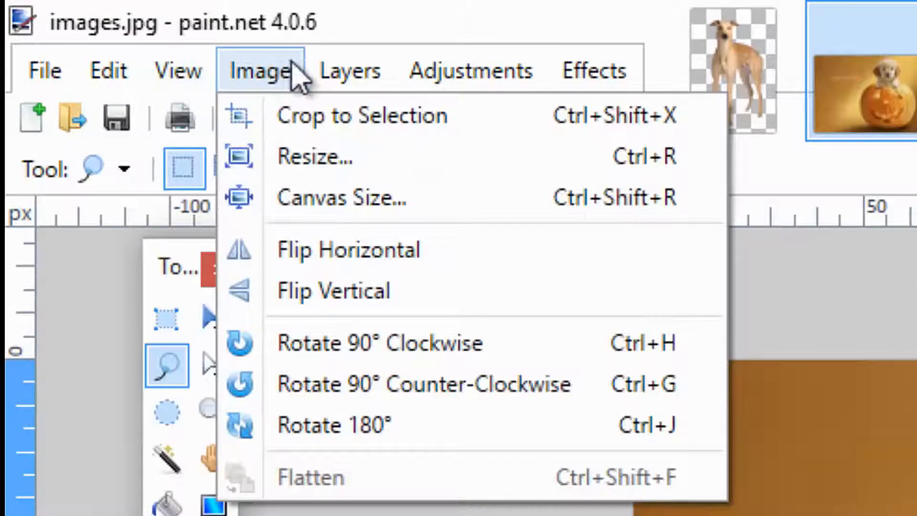
{"action": "mouse_move", "coordinate": [367, 77]}
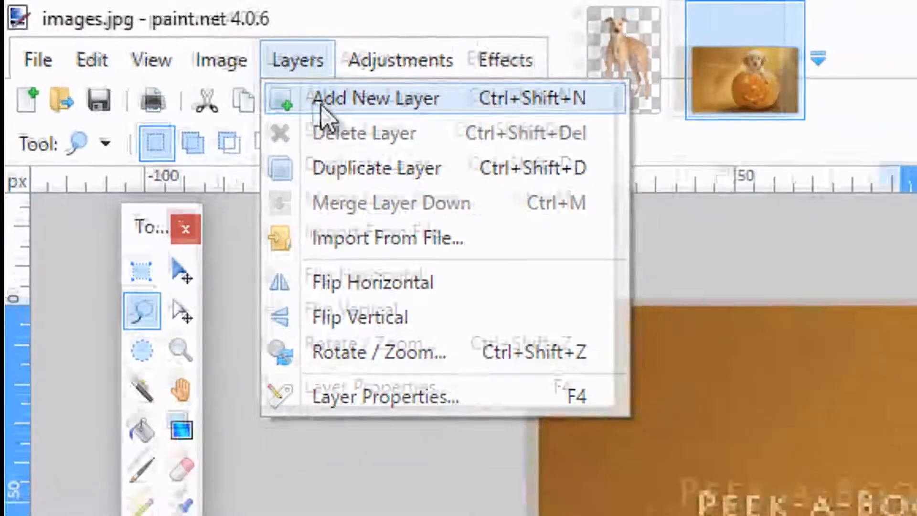
{"action": "left_click", "coordinate": [382, 118]}
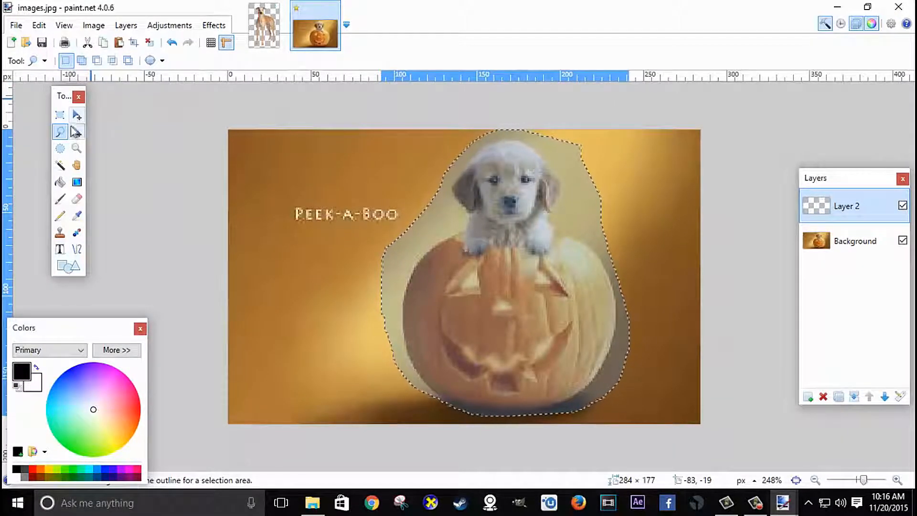
Clear the selection and paste the copied puppy and pumpkin onto the new layer, over the original.
{"action": "left_click", "coordinate": [341, 170]}
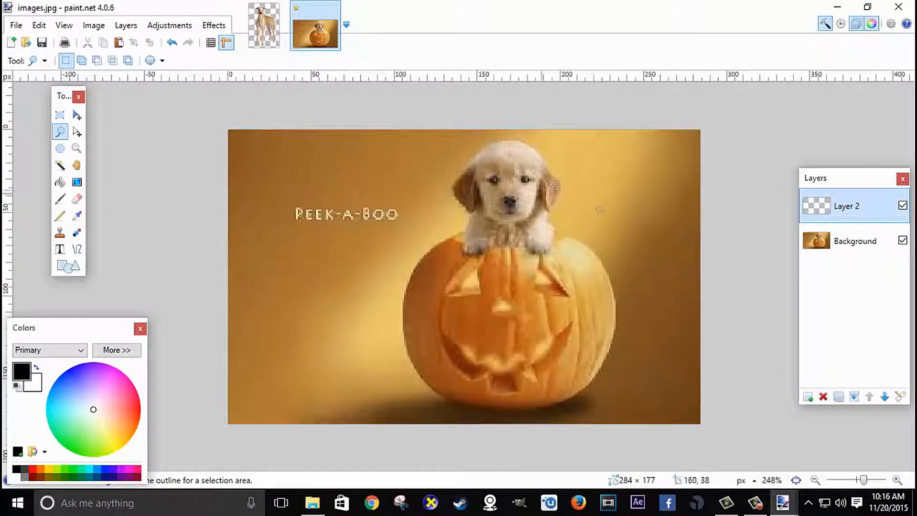
{"action": "left_click", "coordinate": [119, 45]}
{"action": "mouse_move", "coordinate": [493, 254]}
{"action": "left_mouse_down"}
{"action": "mouse_move", "coordinate": [423, 248]}
{"action": "mouse_move", "coordinate": [490, 257]}
{"action": "left_mouse_up"}
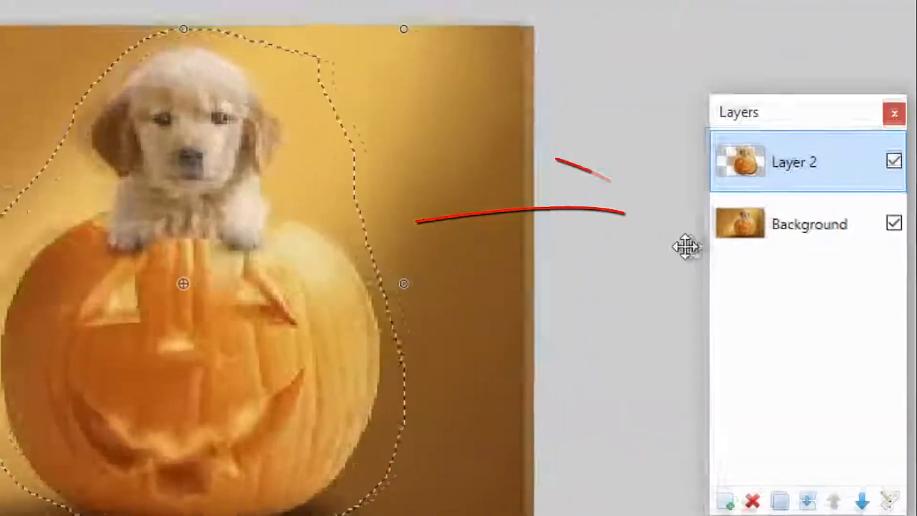
Delete the Background layer and erase part of the golden area around the puppy and pumpkin with the Eraser at brush width 8.
{"action": "left_click", "coordinate": [783, 227]}
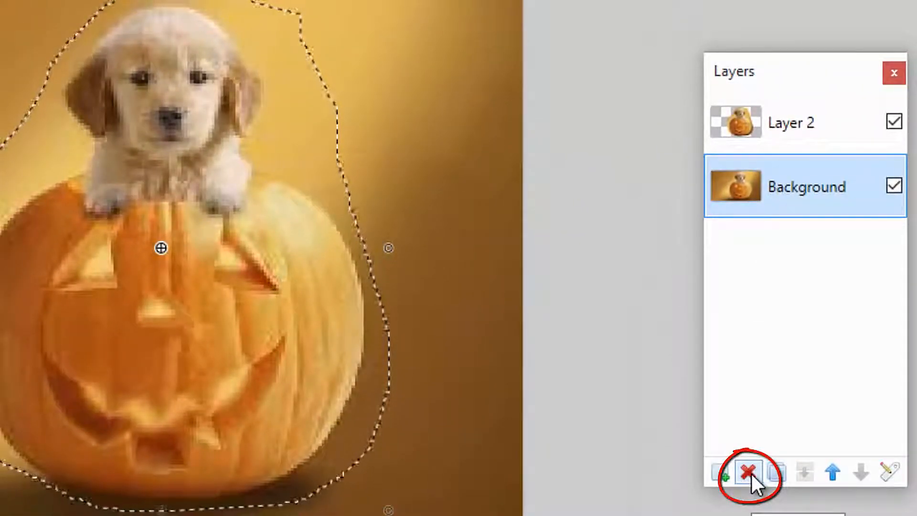
{"action": "left_click", "coordinate": [749, 472]}
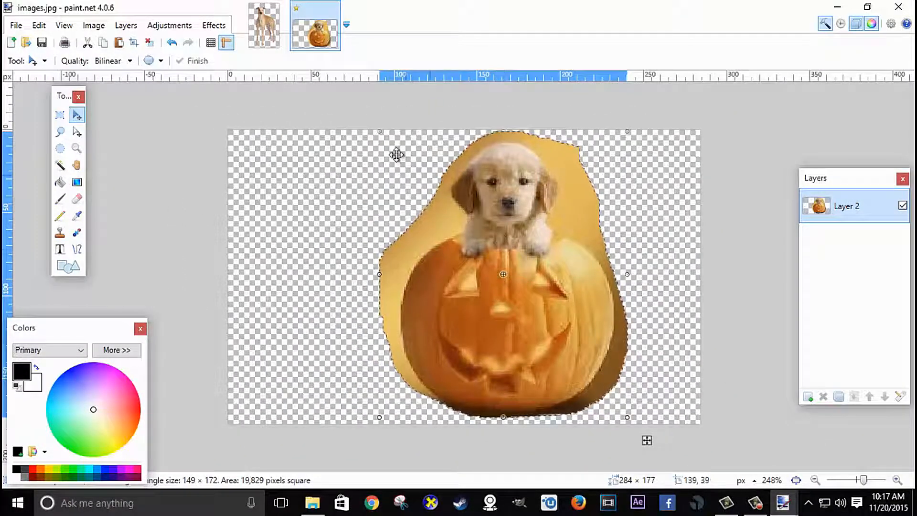
{"action": "left_click", "coordinate": [76, 199]}
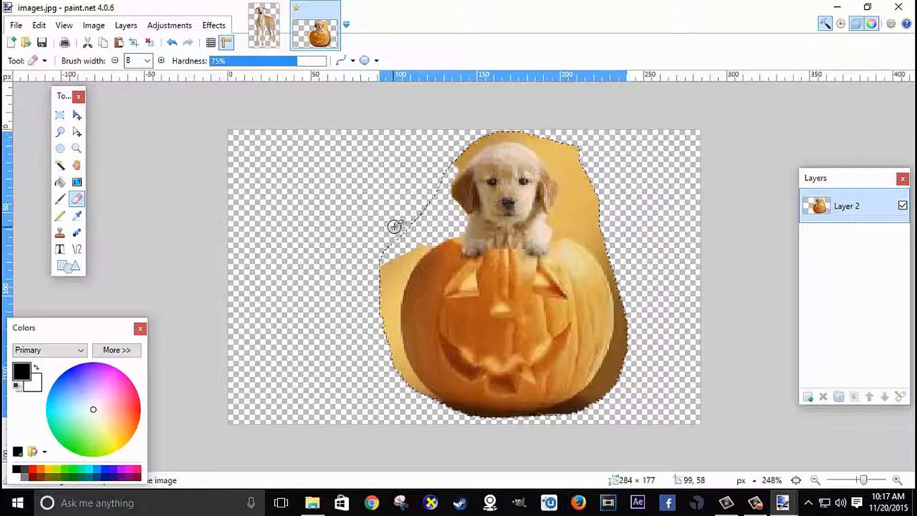
{"action": "scroll", "coordinate": [395, 226], "scroll_direction": "up", "scroll_amount": 3}
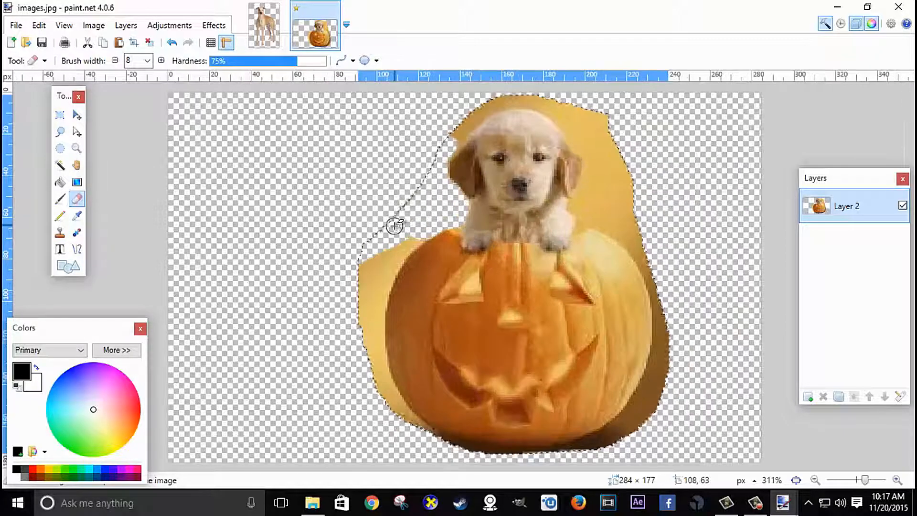
{"action": "scroll", "coordinate": [395, 225], "scroll_direction": "down", "scroll_amount": 1}
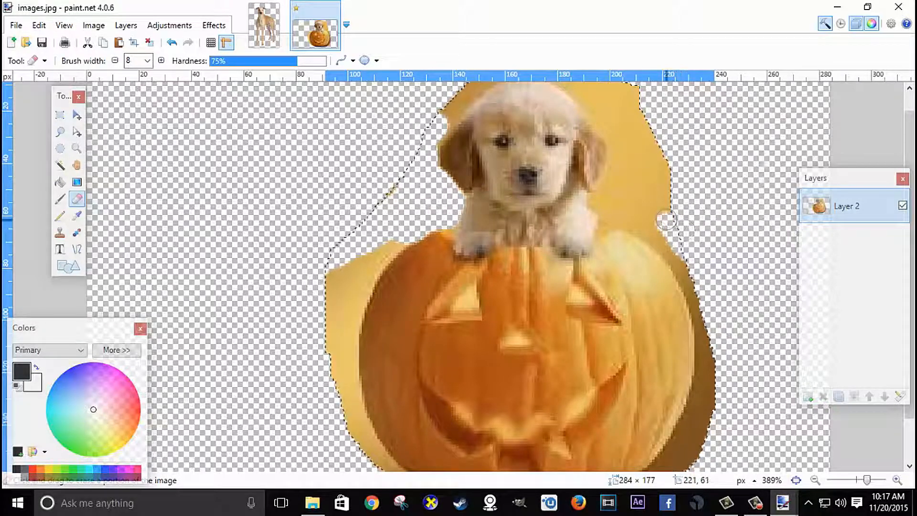
{"action": "scroll", "coordinate": [377, 191], "scroll_direction": "up", "scroll_amount": 1}
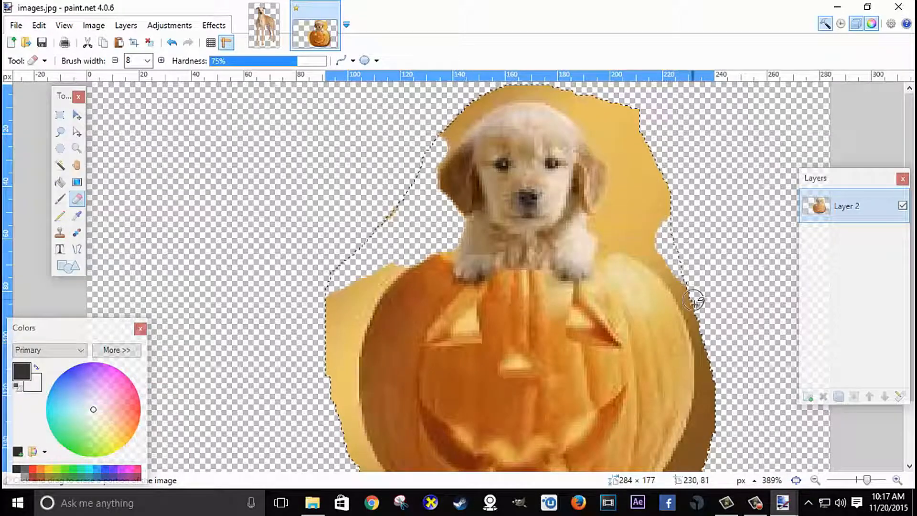
Clear the selection around the puppy and pumpkin, then try an eraser stroke beside the puppy and undo it.
{"action": "left_click", "coordinate": [55, 118]}
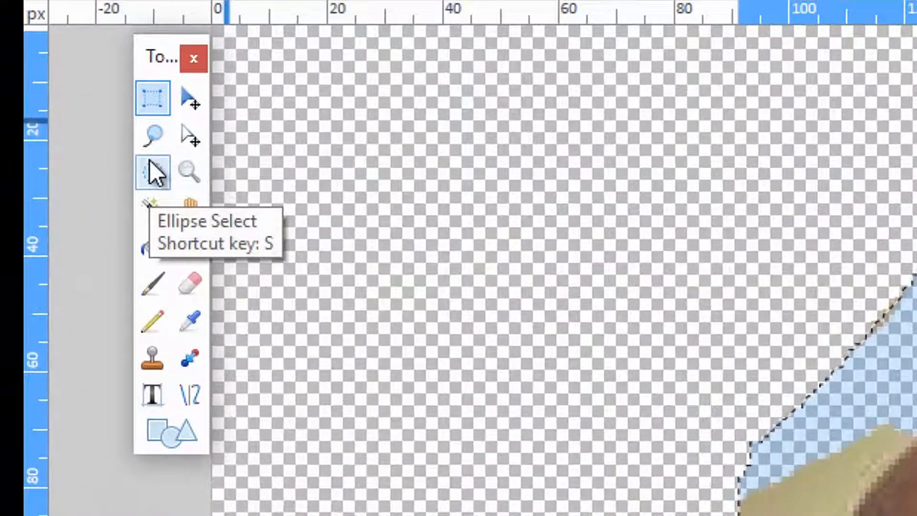
{"action": "left_click", "coordinate": [700, 231]}
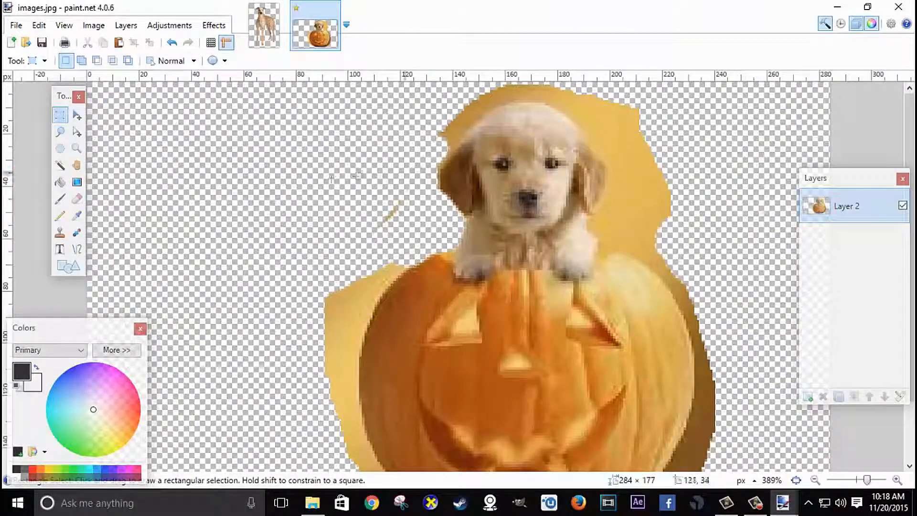
{"action": "left_click", "coordinate": [76, 198]}
{"action": "mouse_move", "coordinate": [409, 191]}
{"action": "left_mouse_down"}
{"action": "mouse_move", "coordinate": [340, 243]}
{"action": "mouse_move", "coordinate": [386, 232]}
{"action": "mouse_move", "coordinate": [353, 261]}
{"action": "mouse_move", "coordinate": [404, 263]}
{"action": "left_mouse_up"}
{"action": "key", "text": "ctrl+z"}
{"action": "key", "text": "ctrl+z"}
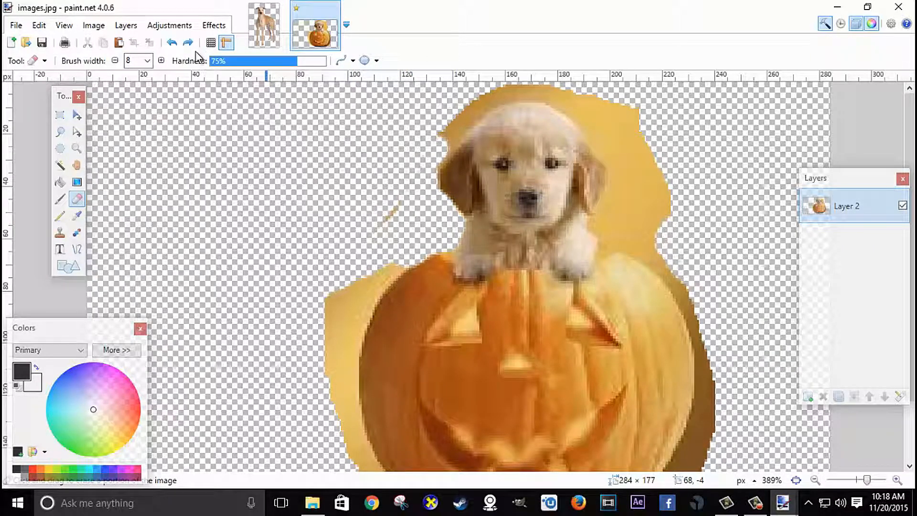
Erase the stray golden streak and the golden background along the puppy's left side and above its head.
{"action": "left_click_drag", "start_coordinate": [360, 222], "coordinate": [406, 198]}
{"action": "mouse_move", "coordinate": [306, 312]}
{"action": "left_mouse_down"}
{"action": "mouse_move", "coordinate": [389, 262]}
{"action": "mouse_move", "coordinate": [369, 291]}
{"action": "mouse_move", "coordinate": [343, 301]}
{"action": "mouse_move", "coordinate": [352, 323]}
{"action": "mouse_move", "coordinate": [397, 255]}
{"action": "mouse_move", "coordinate": [433, 241]}
{"action": "mouse_move", "coordinate": [419, 165]}
{"action": "mouse_move", "coordinate": [441, 132]}
{"action": "left_mouse_up"}
{"action": "scroll", "coordinate": [487, 231], "scroll_direction": "up", "scroll_amount": 4}
{"action": "mouse_move", "coordinate": [453, 163]}
{"action": "left_mouse_down"}
{"action": "mouse_move", "coordinate": [499, 115]}
{"action": "mouse_move", "coordinate": [565, 98]}
{"action": "mouse_move", "coordinate": [720, 142]}
{"action": "left_mouse_up"}
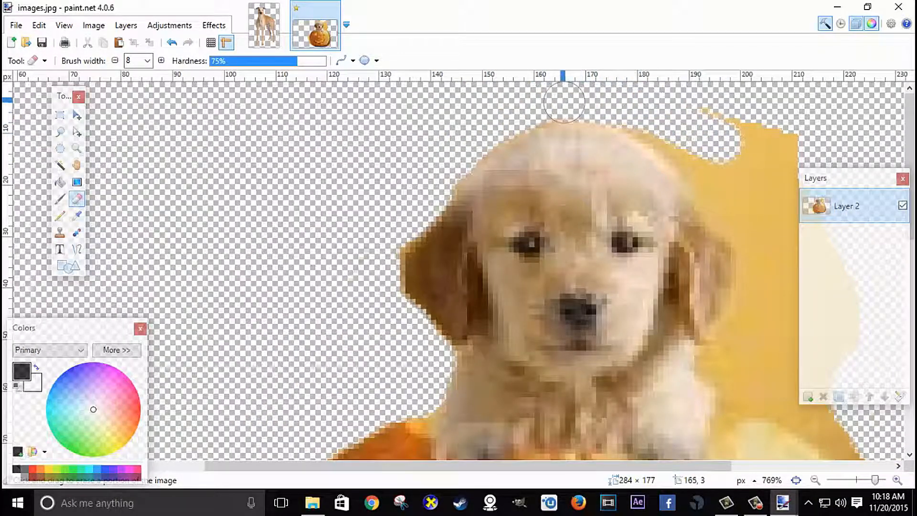
Erase the golden background above and to the right of the puppy's head and body, down to the pumpkin.
{"action": "left_click_drag", "start_coordinate": [394, 467], "coordinate": [545, 485]}
{"action": "mouse_move", "coordinate": [396, 120]}
{"action": "left_mouse_down"}
{"action": "mouse_move", "coordinate": [473, 182]}
{"action": "mouse_move", "coordinate": [536, 129]}
{"action": "left_mouse_up"}
{"action": "mouse_move", "coordinate": [432, 158]}
{"action": "left_mouse_down"}
{"action": "mouse_move", "coordinate": [461, 207]}
{"action": "mouse_move", "coordinate": [507, 207]}
{"action": "mouse_move", "coordinate": [492, 234]}
{"action": "mouse_move", "coordinate": [495, 294]}
{"action": "mouse_move", "coordinate": [530, 270]}
{"action": "mouse_move", "coordinate": [596, 308]}
{"action": "mouse_move", "coordinate": [517, 365]}
{"action": "left_mouse_up"}
{"action": "scroll", "coordinate": [521, 321], "scroll_direction": "down", "scroll_amount": 3}
{"action": "mouse_move", "coordinate": [491, 172]}
{"action": "left_mouse_down"}
{"action": "mouse_move", "coordinate": [458, 201]}
{"action": "mouse_move", "coordinate": [478, 231]}
{"action": "mouse_move", "coordinate": [540, 249]}
{"action": "mouse_move", "coordinate": [569, 276]}
{"action": "mouse_move", "coordinate": [653, 299]}
{"action": "mouse_move", "coordinate": [592, 212]}
{"action": "mouse_move", "coordinate": [620, 241]}
{"action": "mouse_move", "coordinate": [654, 329]}
{"action": "left_mouse_up"}
{"action": "scroll", "coordinate": [592, 306], "scroll_direction": "down", "scroll_amount": 2}
{"action": "scroll", "coordinate": [655, 329], "scroll_direction": "down", "scroll_amount": 4}
Erase the brown background along the pumpkin's right side and underneath it.
{"action": "mouse_move", "coordinate": [704, 172]}
{"action": "left_mouse_down"}
{"action": "mouse_move", "coordinate": [621, 382]}
{"action": "mouse_move", "coordinate": [654, 268]}
{"action": "mouse_move", "coordinate": [661, 168]}
{"action": "mouse_move", "coordinate": [661, 273]}
{"action": "mouse_move", "coordinate": [592, 392]}
{"action": "left_mouse_up"}
{"action": "scroll", "coordinate": [661, 374], "scroll_direction": "down", "scroll_amount": 1}
{"action": "mouse_move", "coordinate": [620, 355]}
{"action": "left_mouse_down"}
{"action": "mouse_move", "coordinate": [505, 416]}
{"action": "mouse_move", "coordinate": [595, 356]}
{"action": "mouse_move", "coordinate": [597, 339]}
{"action": "mouse_move", "coordinate": [548, 388]}
{"action": "mouse_move", "coordinate": [424, 441]}
{"action": "left_mouse_up"}
{"action": "left_click_drag", "start_coordinate": [552, 468], "coordinate": [456, 467]}
{"action": "mouse_move", "coordinate": [713, 378]}
{"action": "left_mouse_down"}
{"action": "mouse_move", "coordinate": [594, 439]}
{"action": "mouse_move", "coordinate": [470, 445]}
{"action": "mouse_move", "coordinate": [293, 435]}
{"action": "left_mouse_up"}
{"action": "left_click_drag", "start_coordinate": [524, 467], "coordinate": [407, 468]}
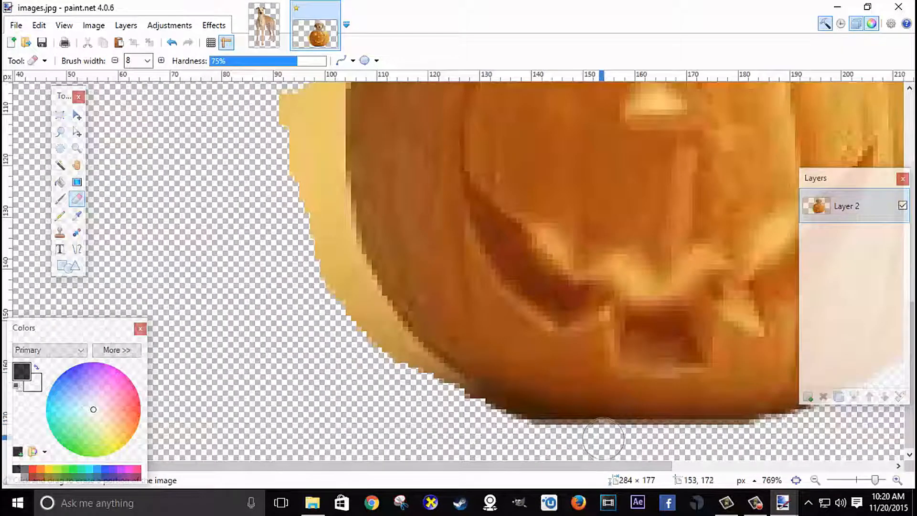
Undo the last eraser stroke and erase the remaining background along the pumpkin's underside and left edge.
{"action": "left_click", "coordinate": [172, 43]}
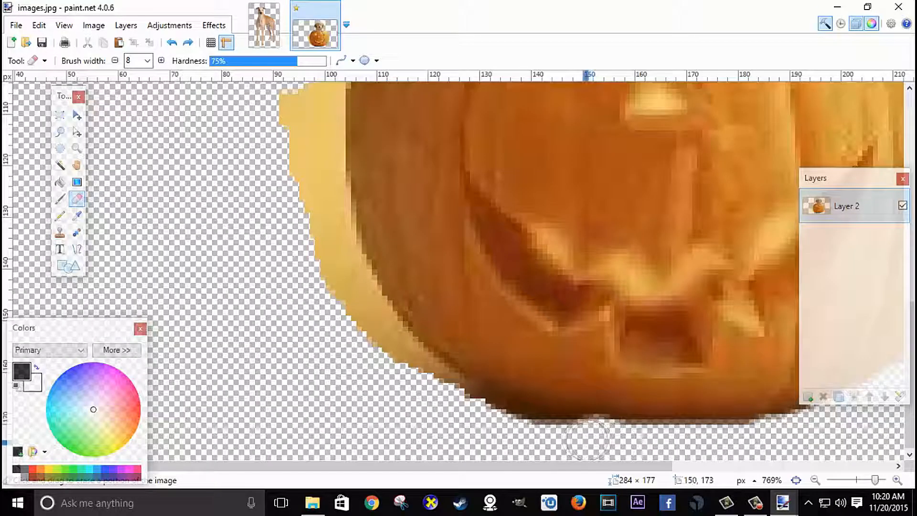
{"action": "left_click", "coordinate": [511, 430]}
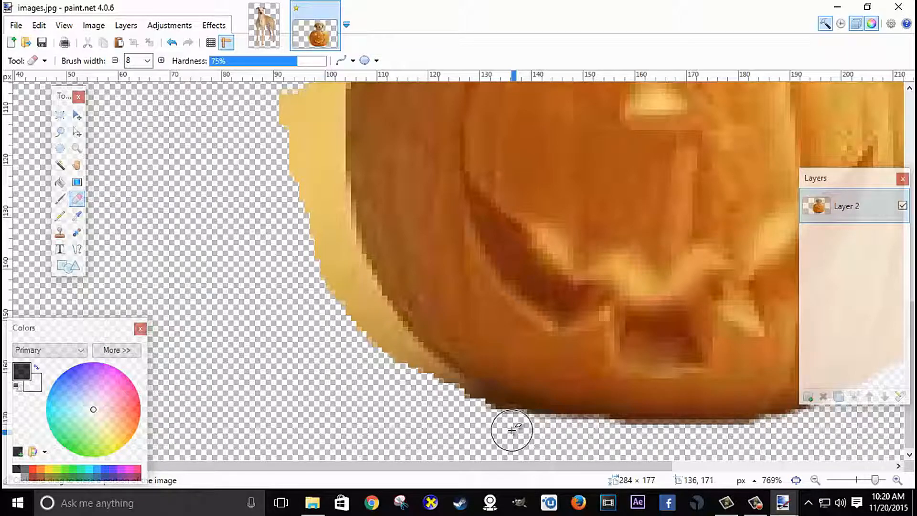
{"action": "mouse_move", "coordinate": [512, 430]}
{"action": "left_mouse_down"}
{"action": "mouse_move", "coordinate": [499, 413]}
{"action": "mouse_move", "coordinate": [429, 382]}
{"action": "mouse_move", "coordinate": [372, 311]}
{"action": "mouse_move", "coordinate": [355, 357]}
{"action": "left_mouse_up"}
{"action": "scroll", "coordinate": [354, 357], "scroll_direction": "up", "scroll_amount": 2}
{"action": "mouse_move", "coordinate": [351, 449]}
{"action": "left_mouse_down"}
{"action": "mouse_move", "coordinate": [323, 262]}
{"action": "mouse_move", "coordinate": [344, 184]}
{"action": "mouse_move", "coordinate": [290, 232]}
{"action": "mouse_move", "coordinate": [320, 270]}
{"action": "left_mouse_up"}
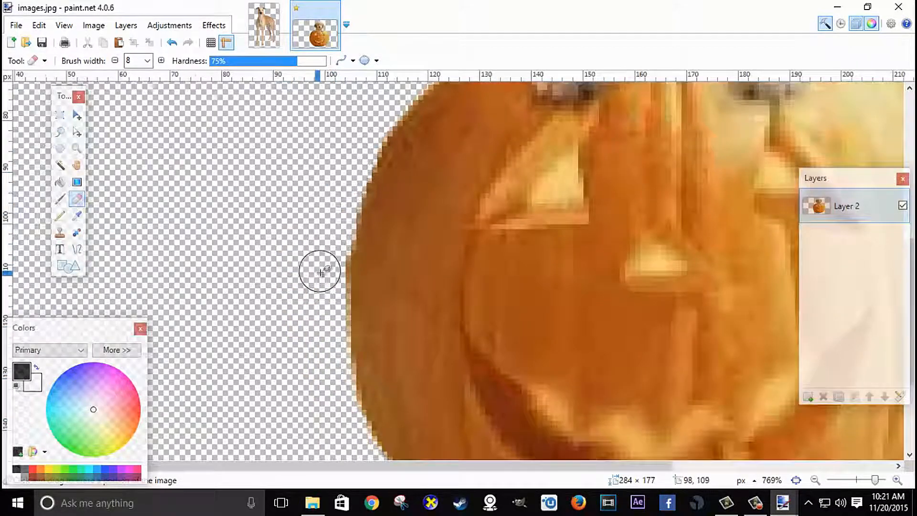
{"action": "scroll", "coordinate": [506, 344], "scroll_direction": "down", "scroll_amount": 10}
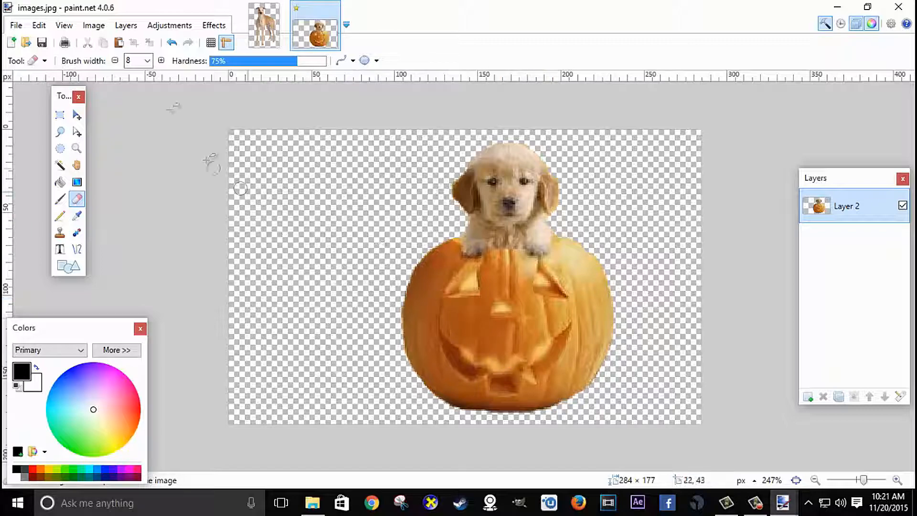
Set the Eraser's brush width to 1 and trim the golden fringe along the puppy's right shoulder and ear.
{"action": "left_click", "coordinate": [146, 60]}
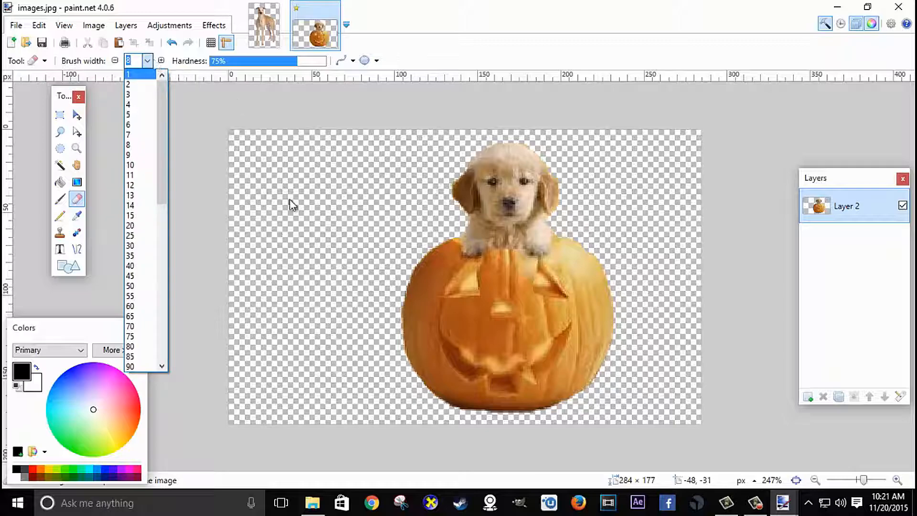
{"action": "left_click", "coordinate": [132, 75]}
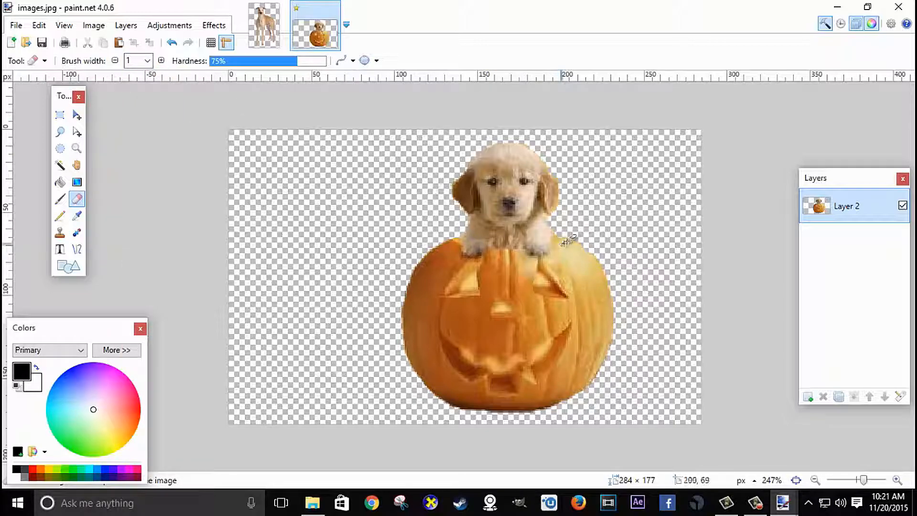
{"action": "scroll", "coordinate": [576, 230], "scroll_direction": "up", "scroll_amount": 3}
{"action": "scroll", "coordinate": [577, 230], "scroll_direction": "up", "scroll_amount": 2}
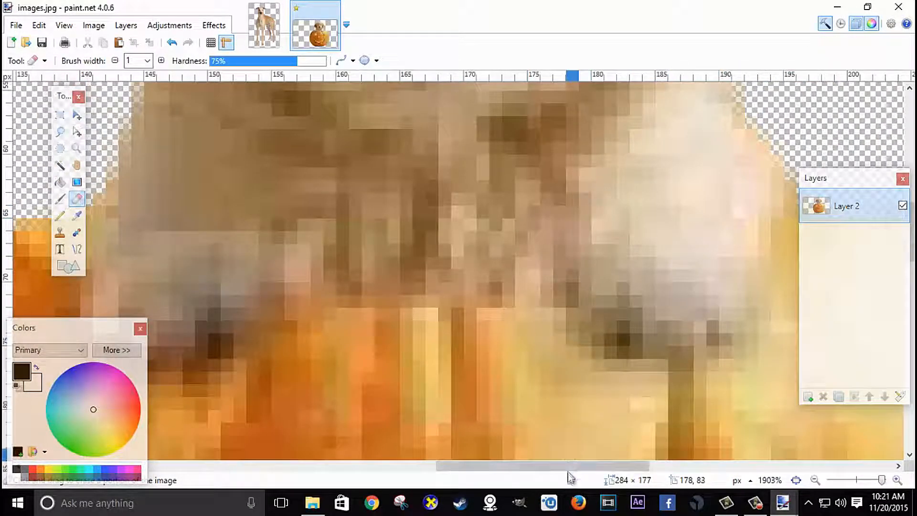
{"action": "left_click_drag", "start_coordinate": [569, 469], "coordinate": [613, 470]}
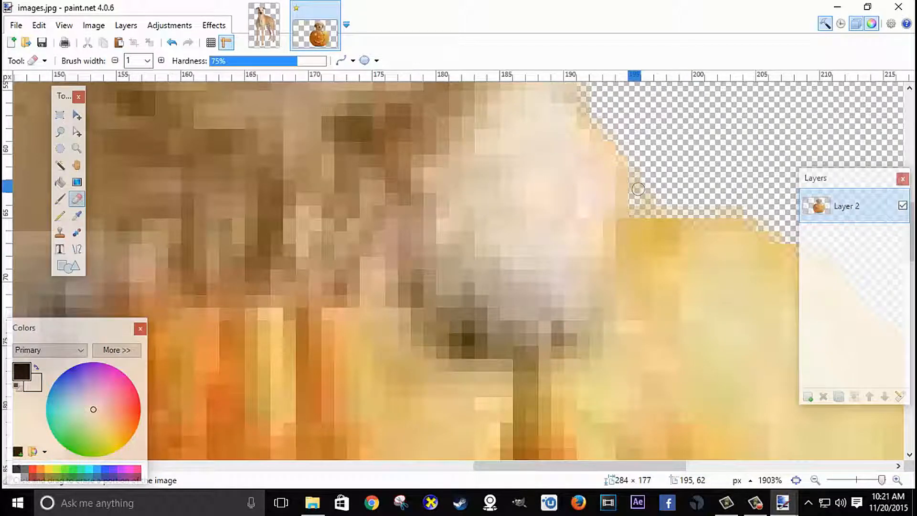
{"action": "scroll", "coordinate": [638, 189], "scroll_direction": "up", "scroll_amount": 4}
{"action": "mouse_move", "coordinate": [584, 272]}
{"action": "left_mouse_down"}
{"action": "mouse_move", "coordinate": [629, 270]}
{"action": "mouse_move", "coordinate": [653, 234]}
{"action": "left_mouse_up"}
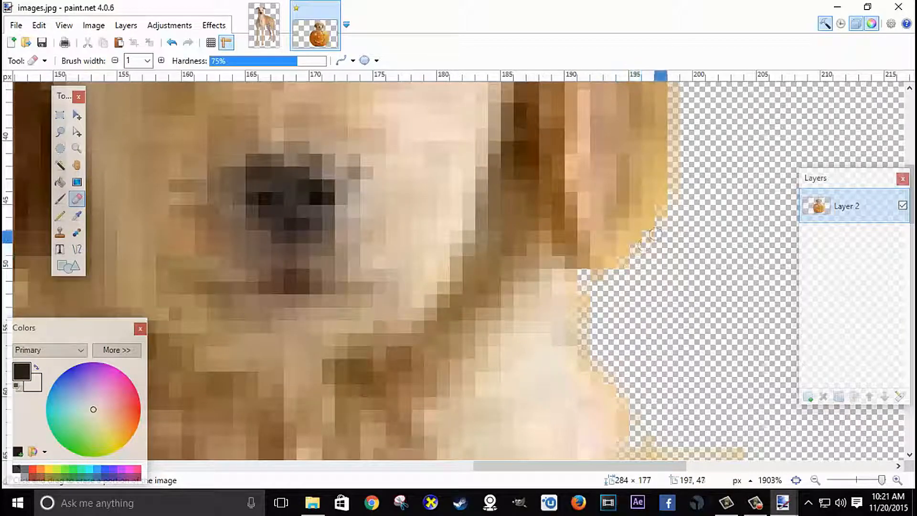
Trim the leftover golden fringe around the puppy's head and above its left paw, and check the whole cutout's outline.
{"action": "scroll", "coordinate": [680, 239], "scroll_direction": "down", "scroll_amount": 4}
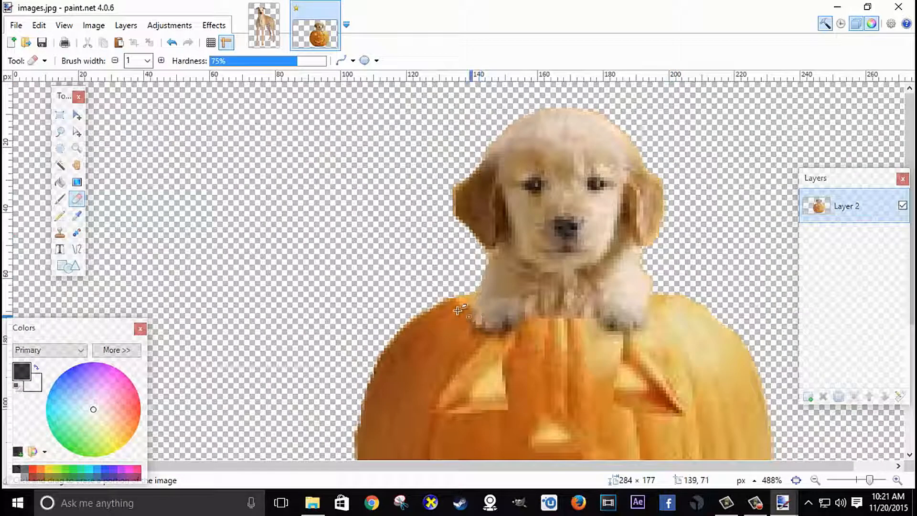
{"action": "scroll", "coordinate": [692, 191], "scroll_direction": "up", "scroll_amount": 3}
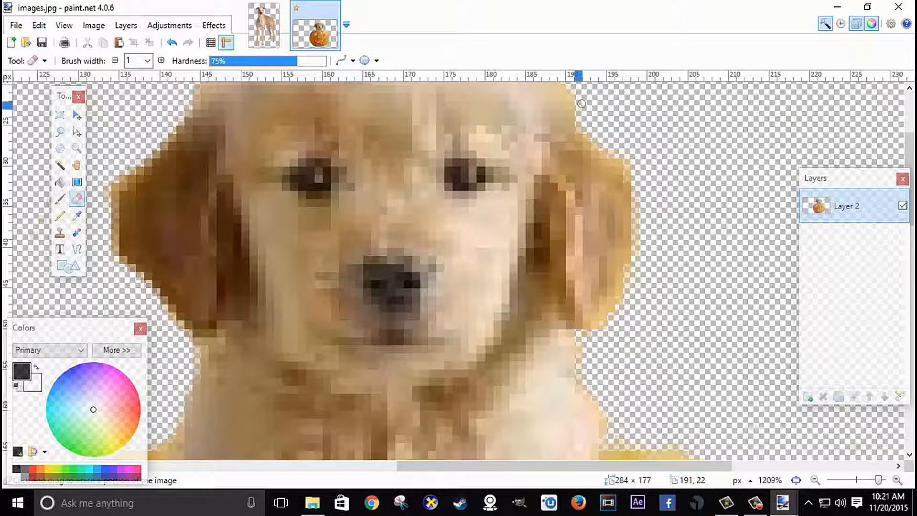
{"action": "scroll", "coordinate": [132, 246], "scroll_direction": "up", "scroll_amount": 3}
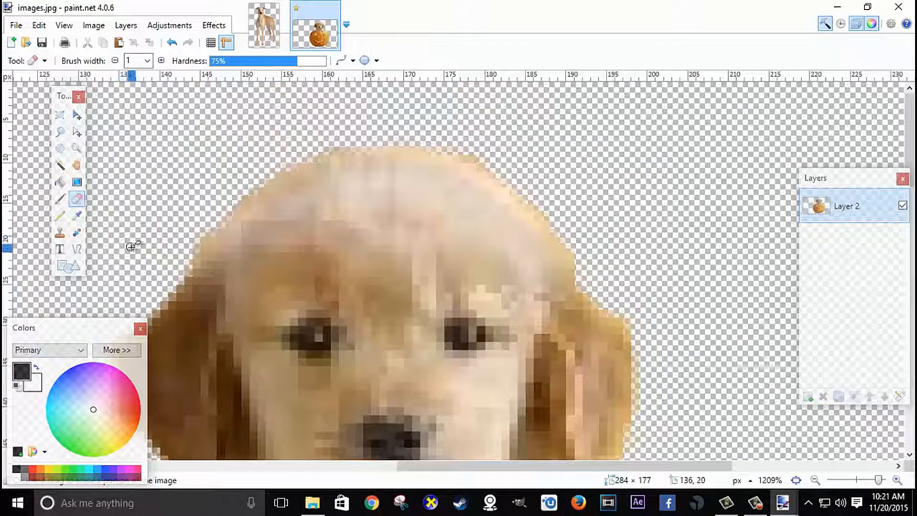
{"action": "scroll", "coordinate": [183, 246], "scroll_direction": "down", "scroll_amount": 7}
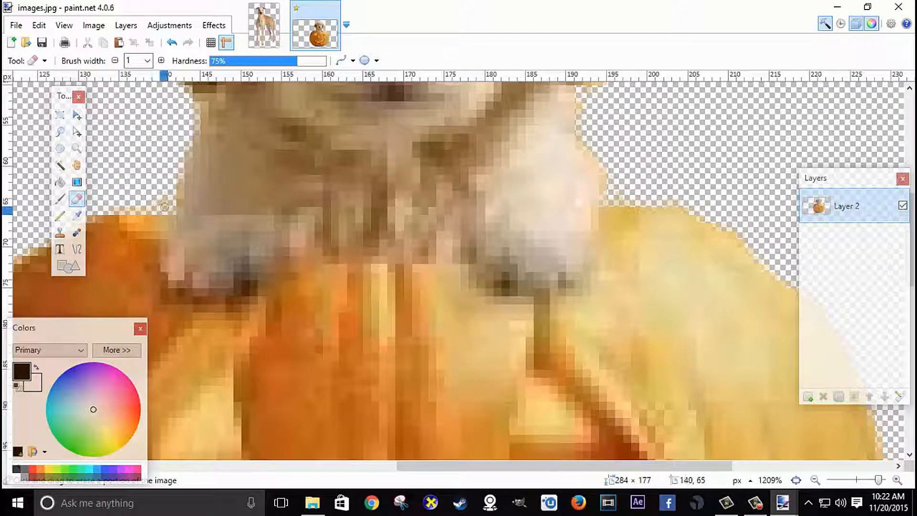
{"action": "scroll", "coordinate": [176, 191], "scroll_direction": "down", "scroll_amount": 6, "text": "ctrl"}
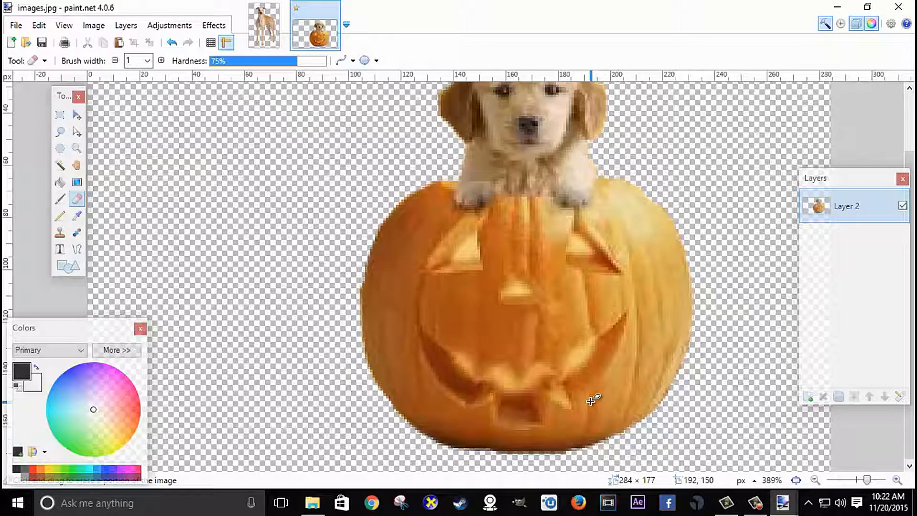
{"action": "scroll", "coordinate": [591, 400], "scroll_direction": "down", "scroll_amount": 1, "text": "ctrl"}
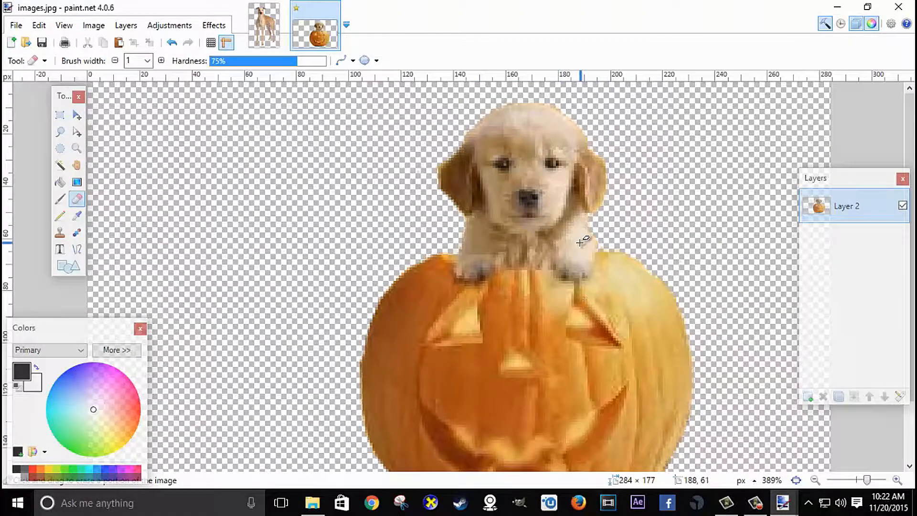
{"action": "scroll", "coordinate": [580, 241], "scroll_direction": "down", "scroll_amount": 2, "text": "ctrl"}
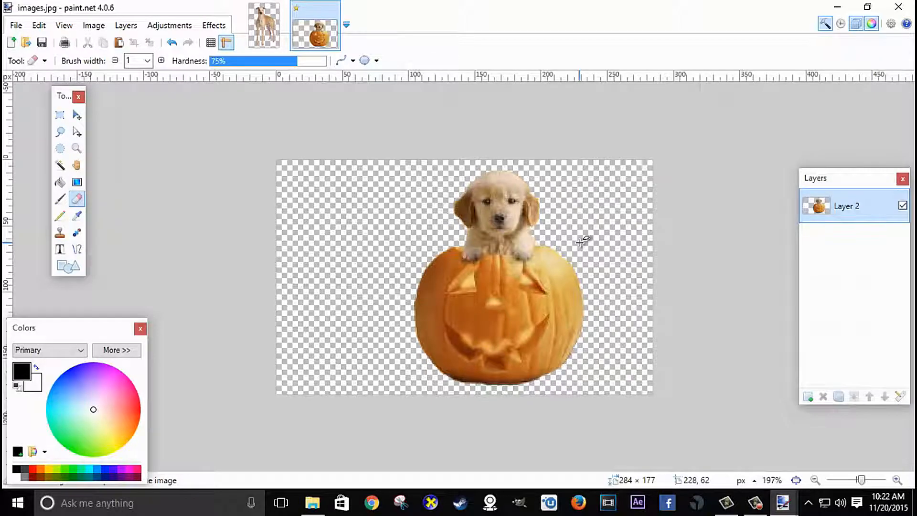
{"action": "scroll", "coordinate": [581, 241], "scroll_direction": "up", "scroll_amount": 3, "text": "ctrl"}
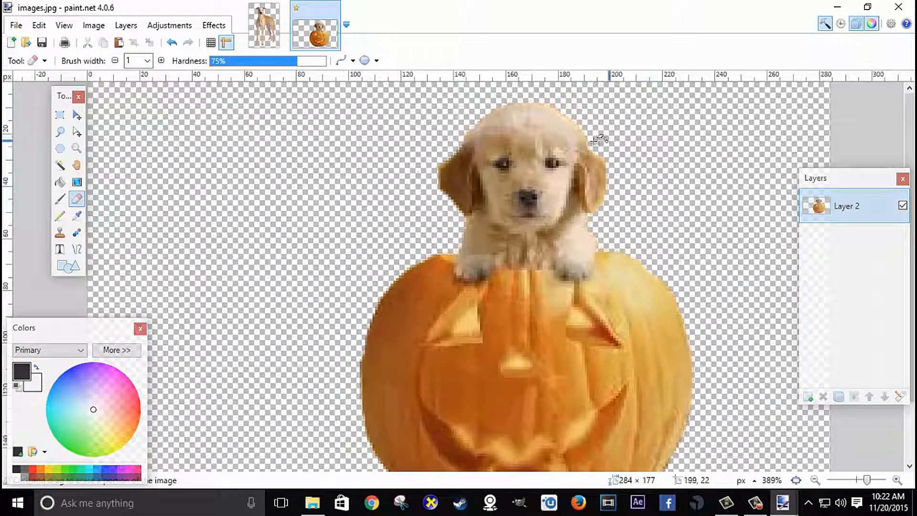
{"action": "scroll", "coordinate": [661, 264], "scroll_direction": "down", "scroll_amount": 3, "text": "ctrl"}
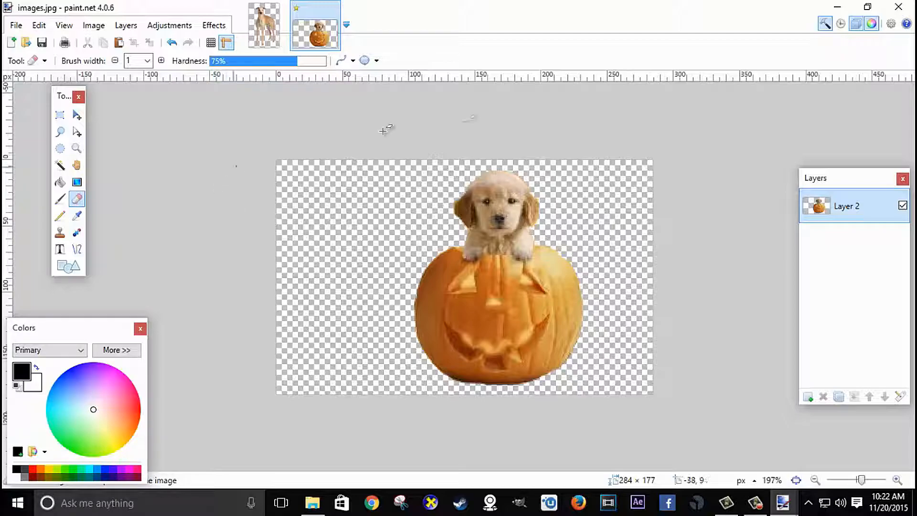
Find the barn picture "lkldfirkdfnnvkdl" in the dog track stuff folder and add it to the puppy image as a new layer in paint.net.
{"action": "left_click", "coordinate": [836, 7]}
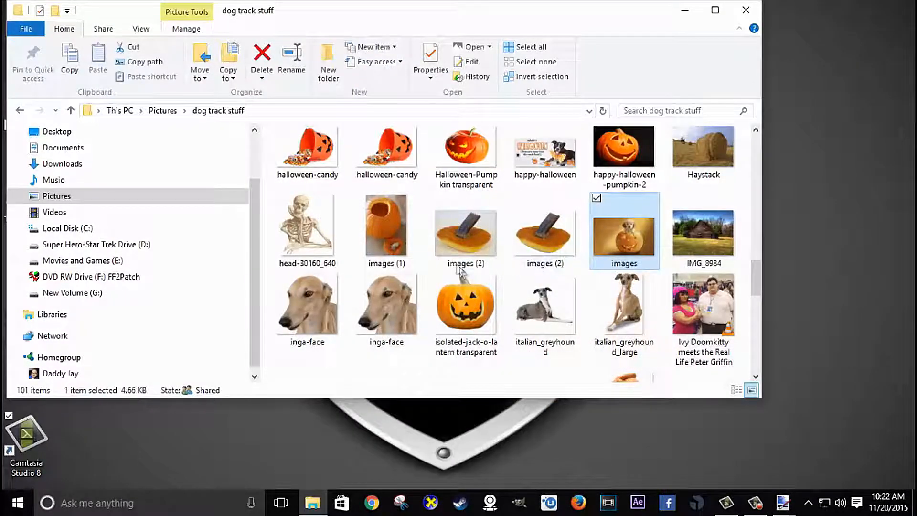
{"action": "scroll", "coordinate": [620, 272], "scroll_direction": "down", "scroll_amount": 8}
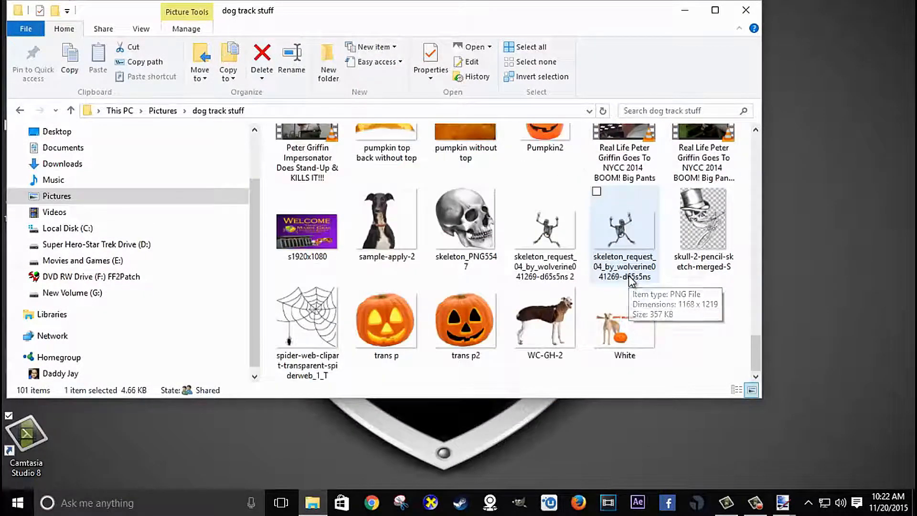
{"action": "scroll", "coordinate": [629, 276], "scroll_direction": "up", "scroll_amount": 2}
{"action": "scroll", "coordinate": [629, 276], "scroll_direction": "up", "scroll_amount": 1}
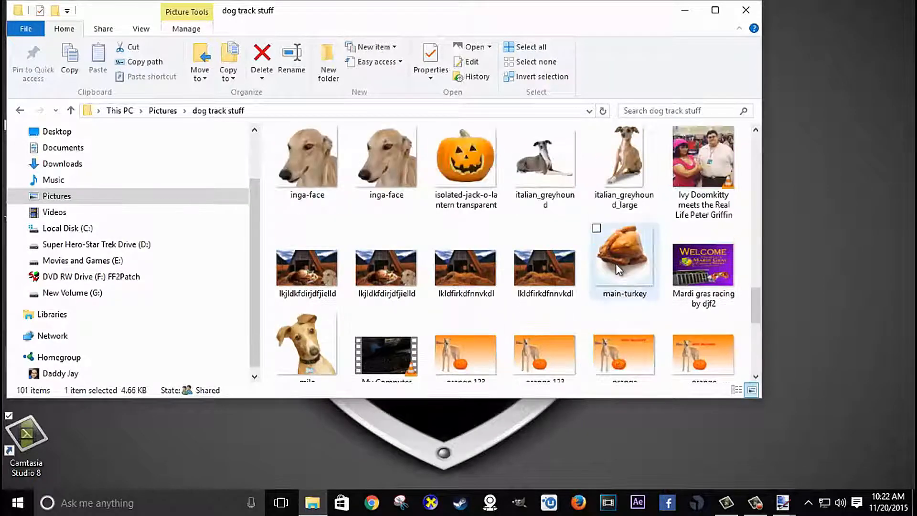
{"action": "right_click", "coordinate": [465, 265]}
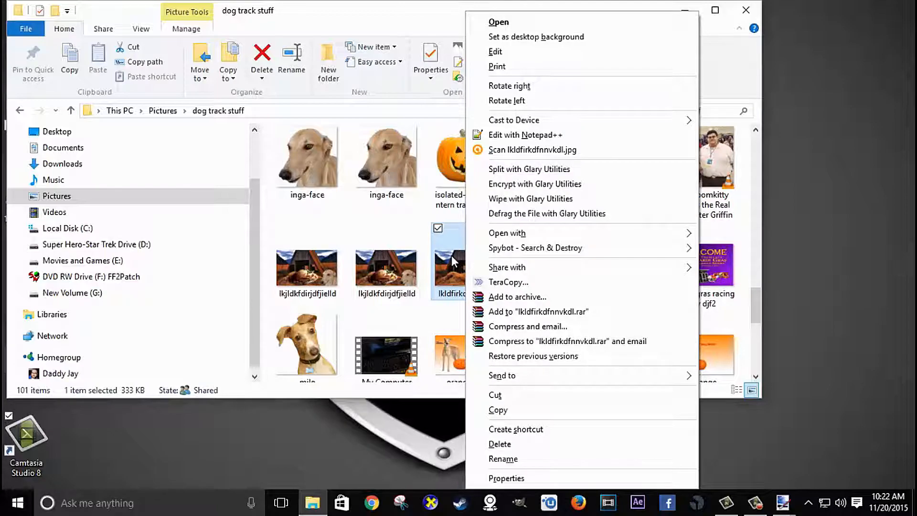
{"action": "left_click", "coordinate": [405, 232]}
{"action": "left_click", "coordinate": [455, 243]}
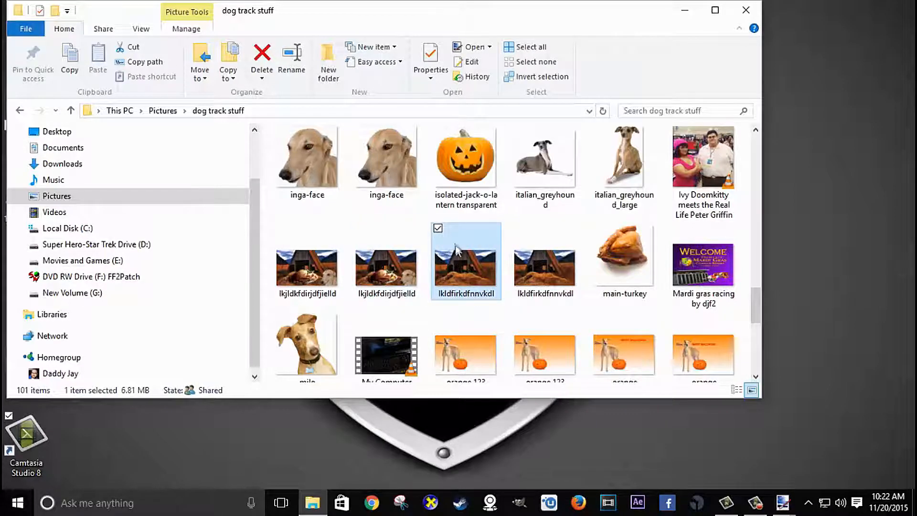
{"action": "mouse_move", "coordinate": [454, 250]}
{"action": "left_mouse_down"}
{"action": "mouse_move", "coordinate": [501, 363]}
{"action": "mouse_move", "coordinate": [693, 505]}
{"action": "mouse_move", "coordinate": [783, 511]}
{"action": "mouse_move", "coordinate": [351, 205]}
{"action": "left_mouse_up"}
{"action": "left_click", "coordinate": [396, 297]}
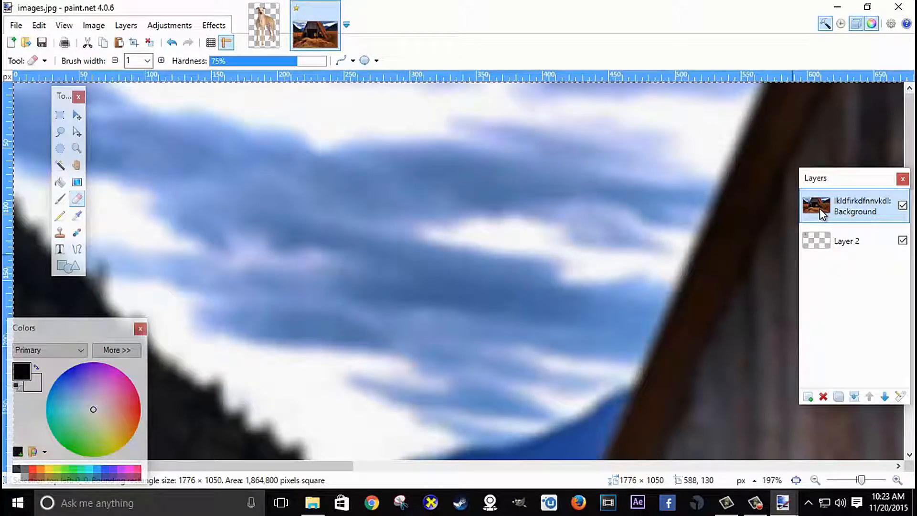
Reorder the layers so the barn picture lies beneath Layer 2 with the puppy-in-pumpkin cutout.
{"action": "left_click_drag", "start_coordinate": [819, 210], "coordinate": [818, 248]}
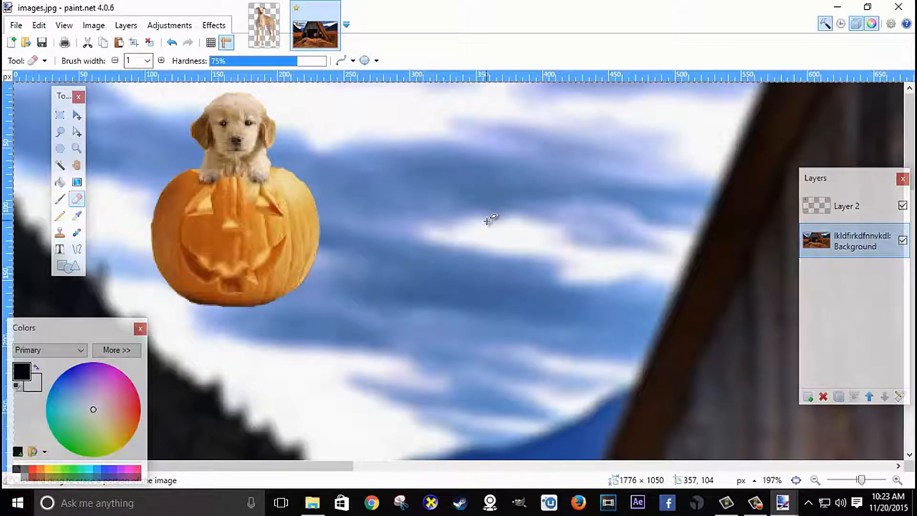
{"action": "scroll", "coordinate": [487, 220], "scroll_direction": "down", "scroll_amount": 6}
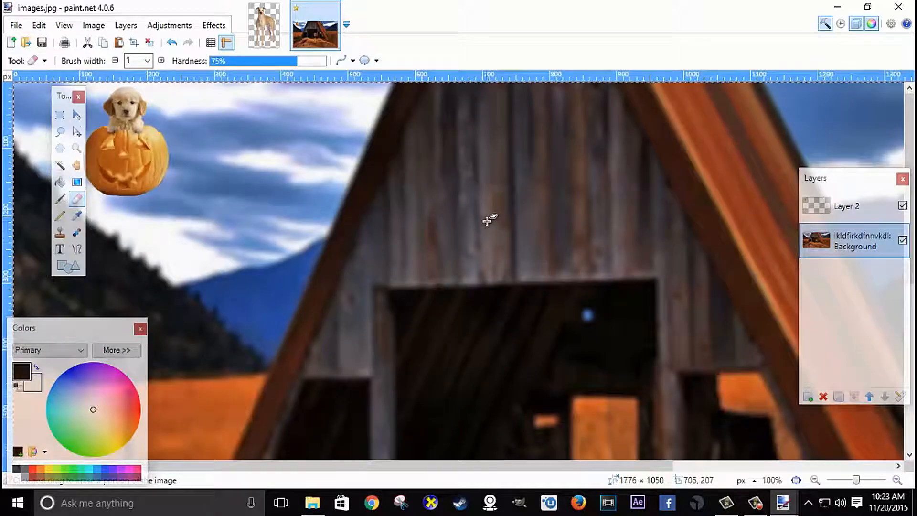
{"action": "scroll", "coordinate": [487, 219], "scroll_direction": "down", "scroll_amount": 1}
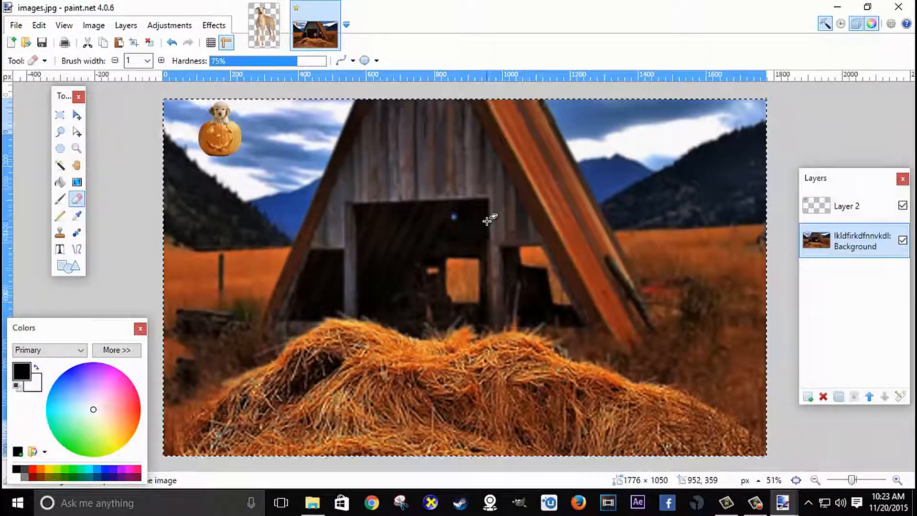
{"action": "scroll", "coordinate": [487, 220], "scroll_direction": "down", "scroll_amount": 1}
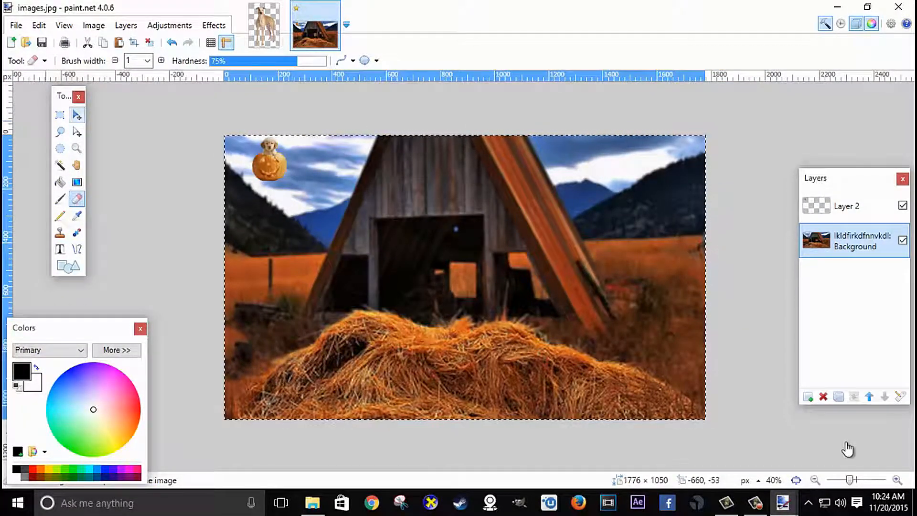
Scale the barn picture down to about 883 × 464 pixels from its lower-right corner and crop the canvas to that selection.
{"action": "key", "text": "m"}
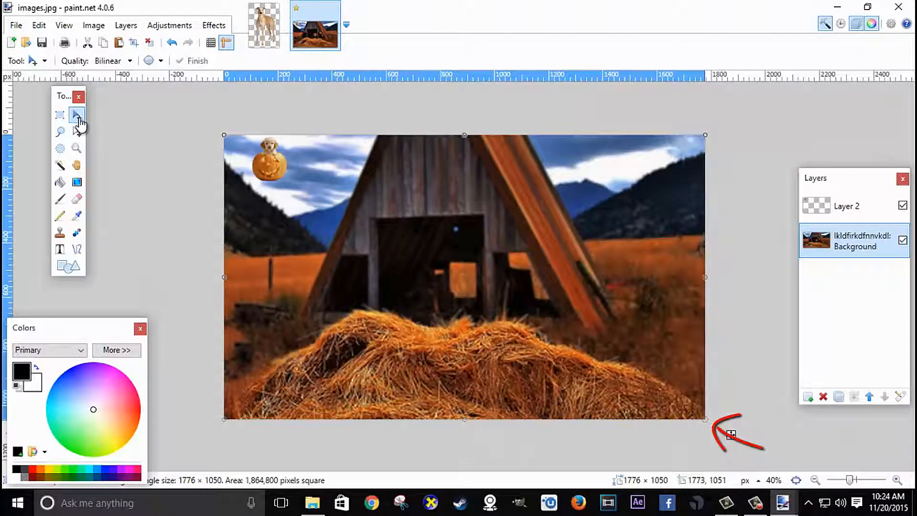
{"action": "left_click_drag", "start_coordinate": [730, 434], "coordinate": [489, 274]}
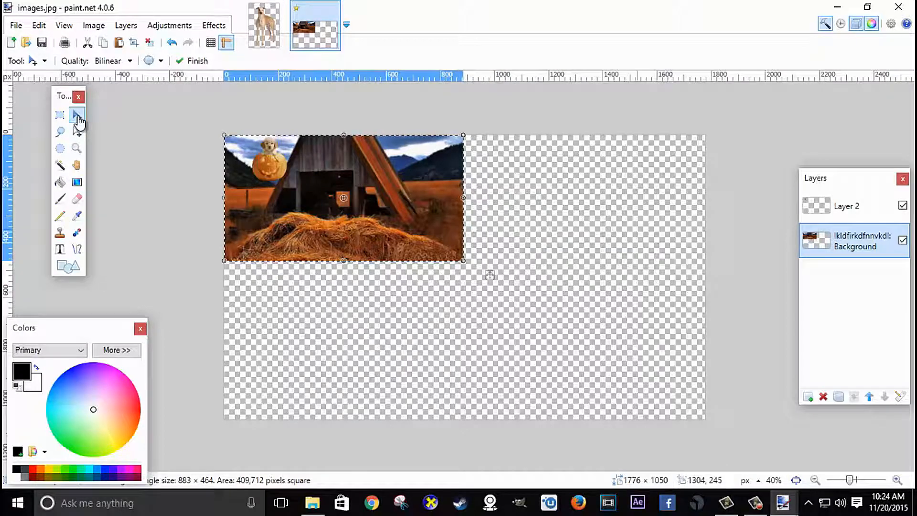
{"action": "left_click_drag", "start_coordinate": [491, 273], "coordinate": [506, 272]}
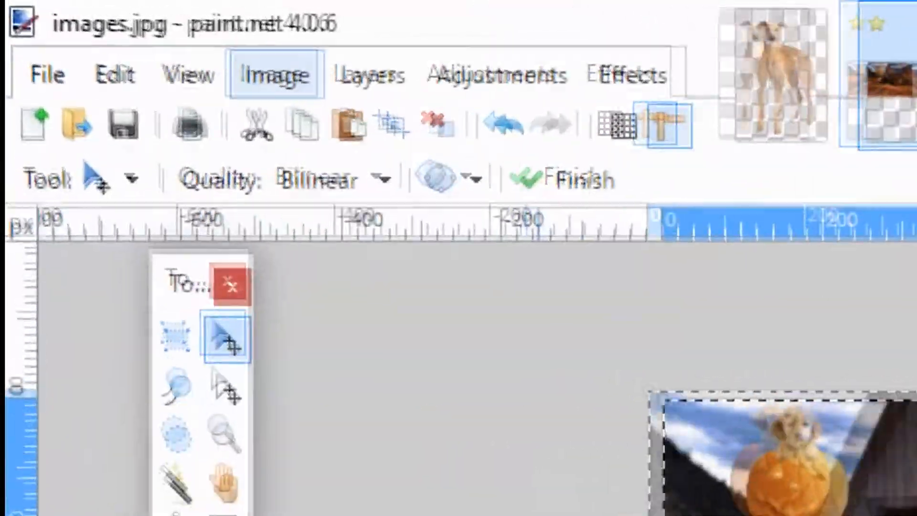
{"action": "left_click", "coordinate": [277, 74]}
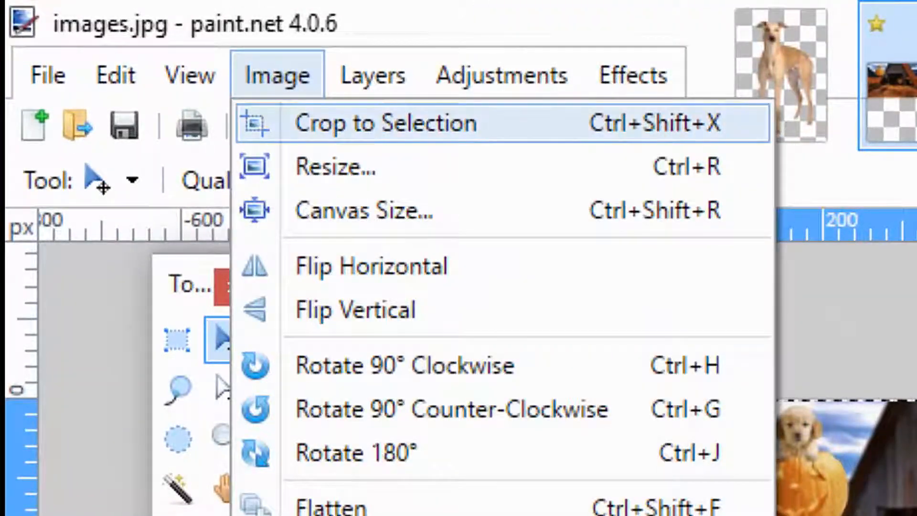
{"action": "left_click", "coordinate": [352, 126]}
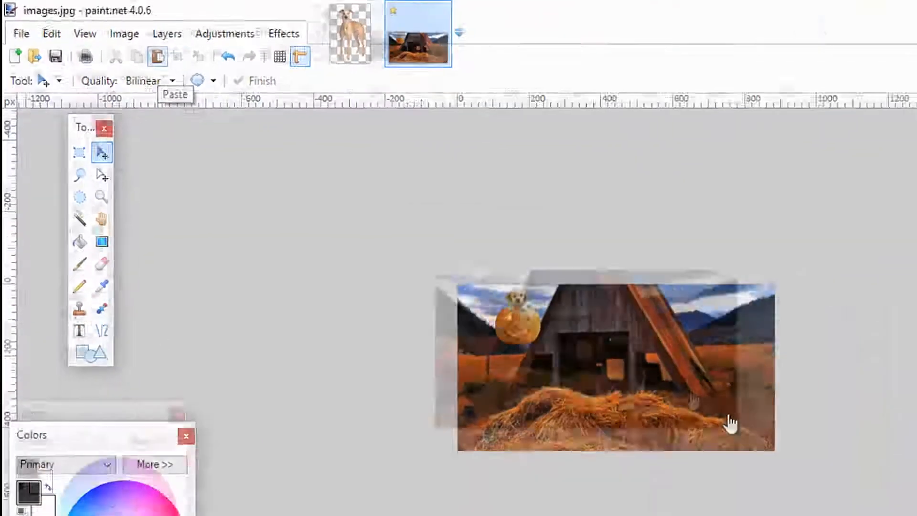
Undo the last move and make a rectangular selection around the puppy-in-pumpkin cutout.
{"action": "scroll", "coordinate": [468, 268], "scroll_direction": "up", "scroll_amount": 3}
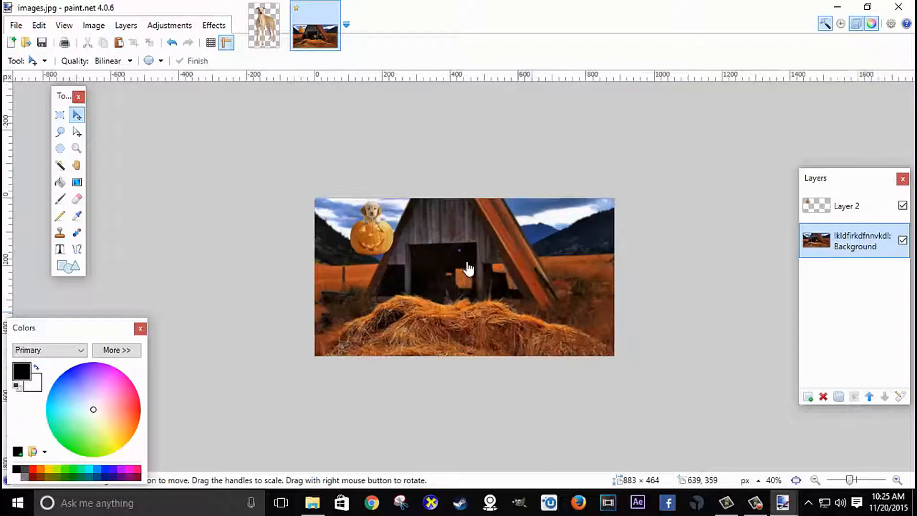
{"action": "scroll", "coordinate": [465, 270], "scroll_direction": "up", "scroll_amount": 1}
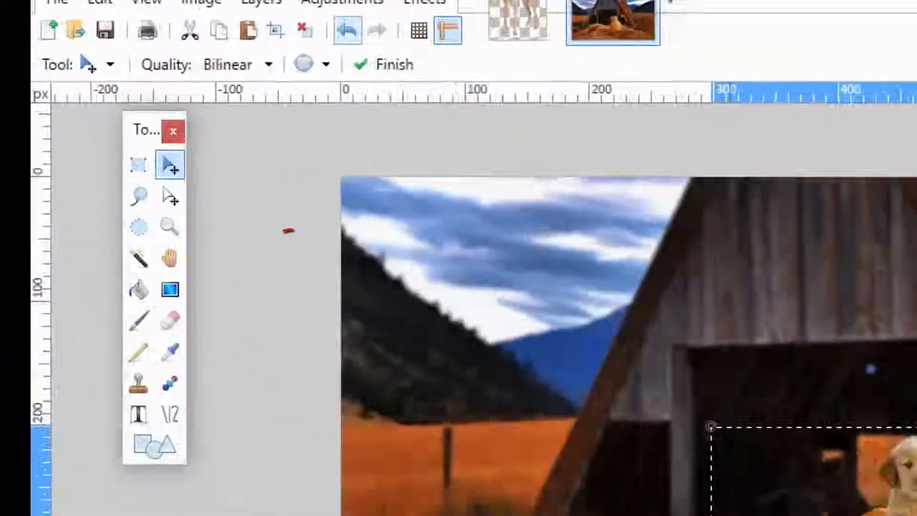
{"action": "left_click", "coordinate": [172, 43]}
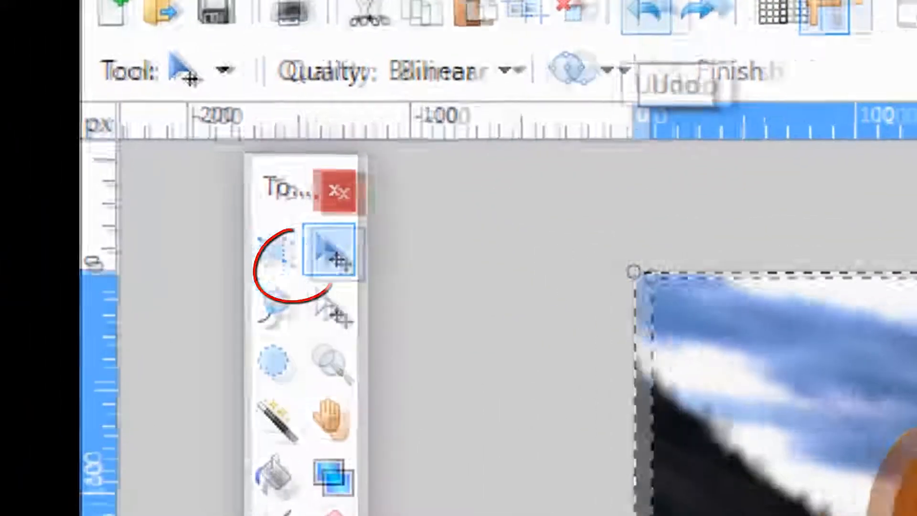
{"action": "left_click", "coordinate": [296, 264]}
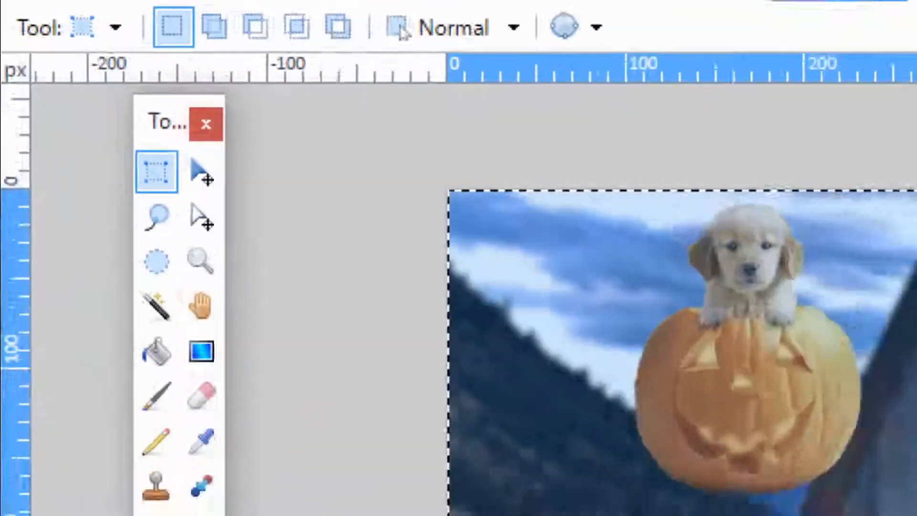
{"action": "left_click_drag", "start_coordinate": [371, 232], "coordinate": [156, 40]}
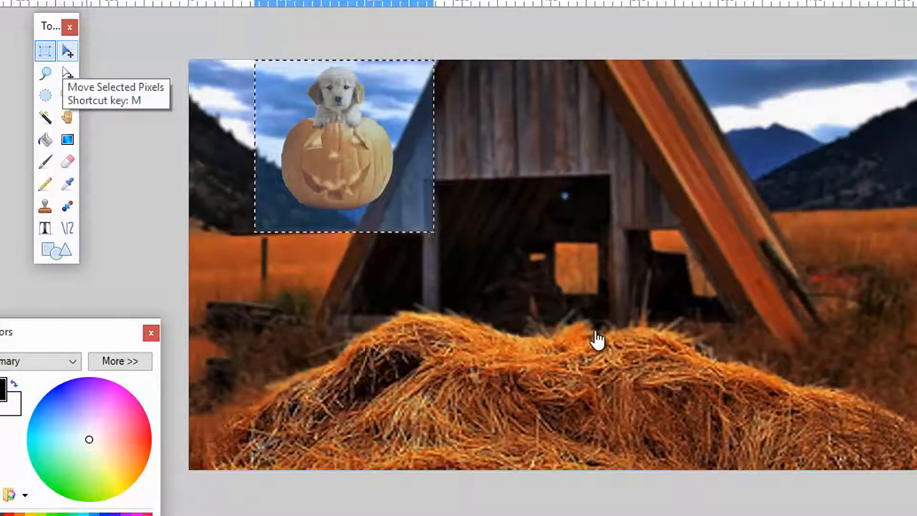
Move the selected puppy-in-pumpkin onto the haystack in front of the barn opening, enlarge it slightly and deselect it.
{"action": "key", "text": "m"}
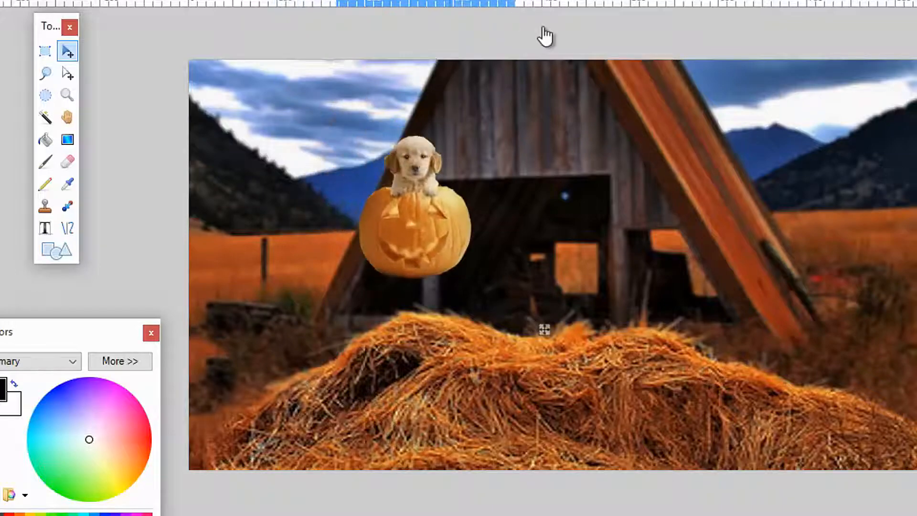
{"action": "left_click_drag", "start_coordinate": [544, 329], "coordinate": [657, 408]}
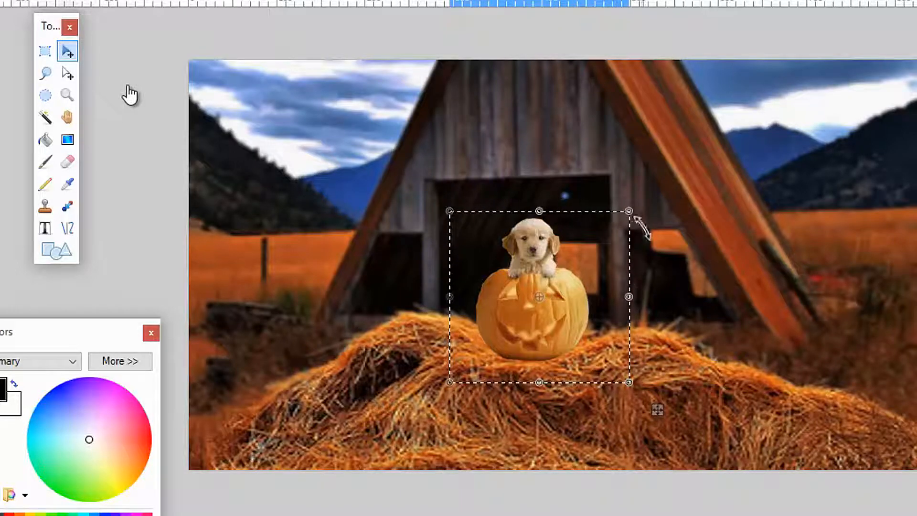
{"action": "left_click_drag", "start_coordinate": [657, 409], "coordinate": [698, 415]}
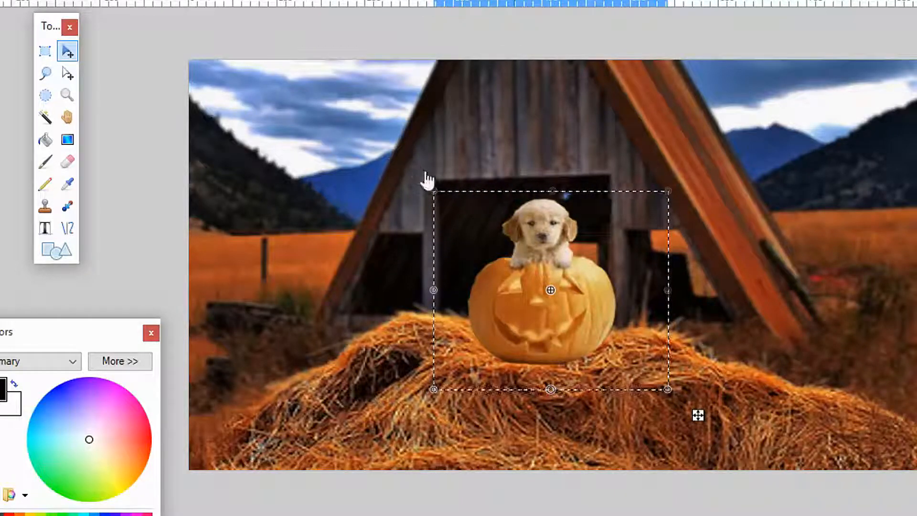
{"action": "key", "text": "s"}
{"action": "left_click", "coordinate": [566, 273]}
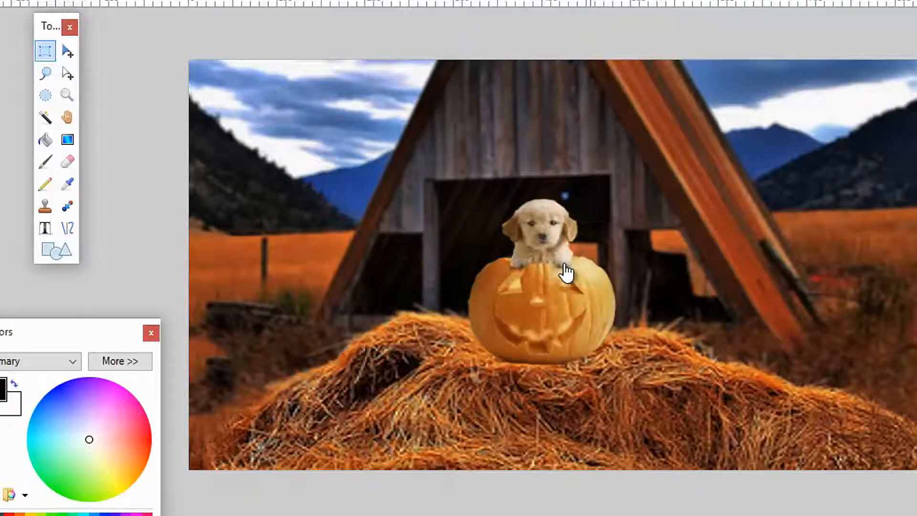